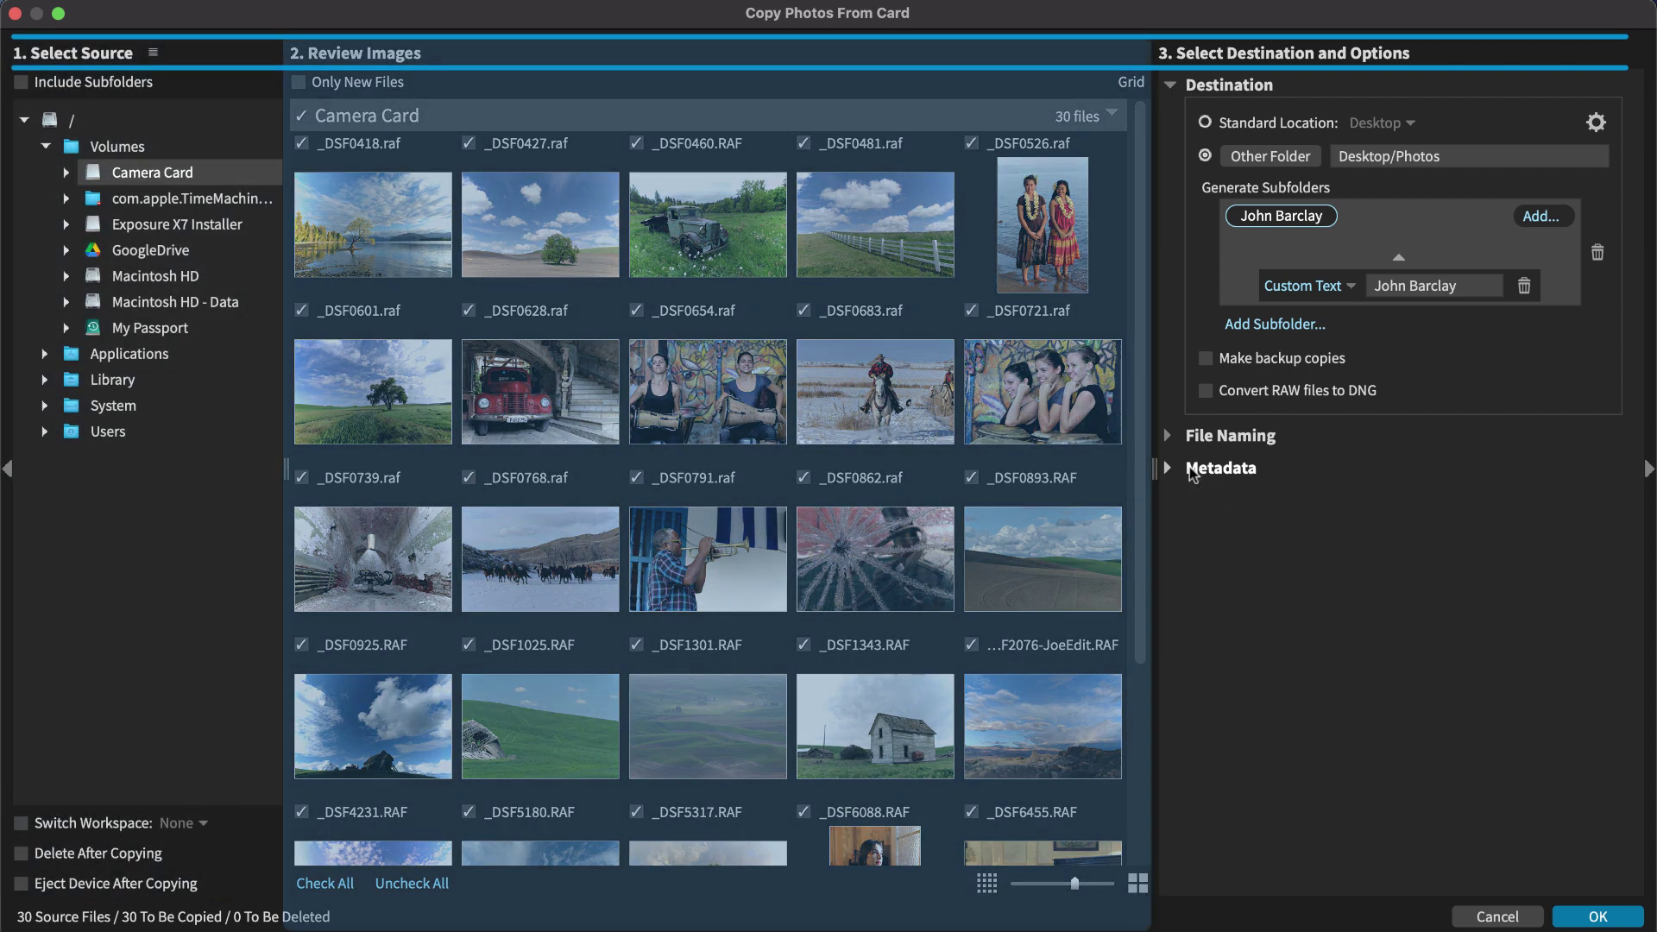
Review the Metadata and File Naming options, then start copying the card's 116 photos into Desktop/Photos
left_click(1169, 468)
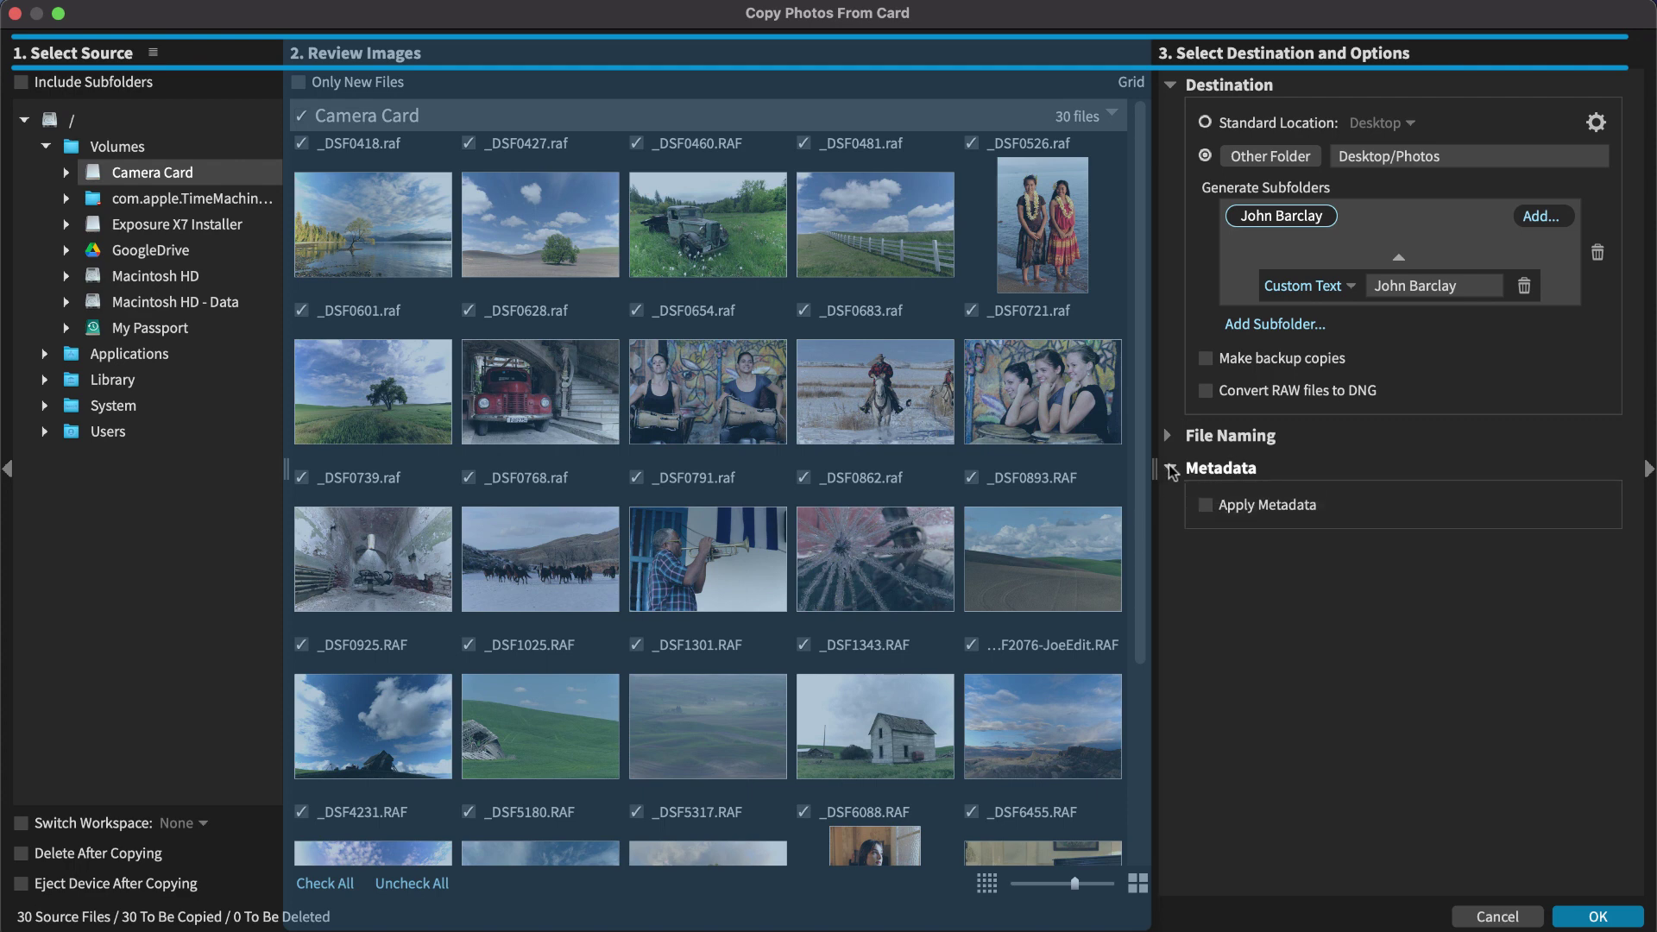
left_click(1171, 437)
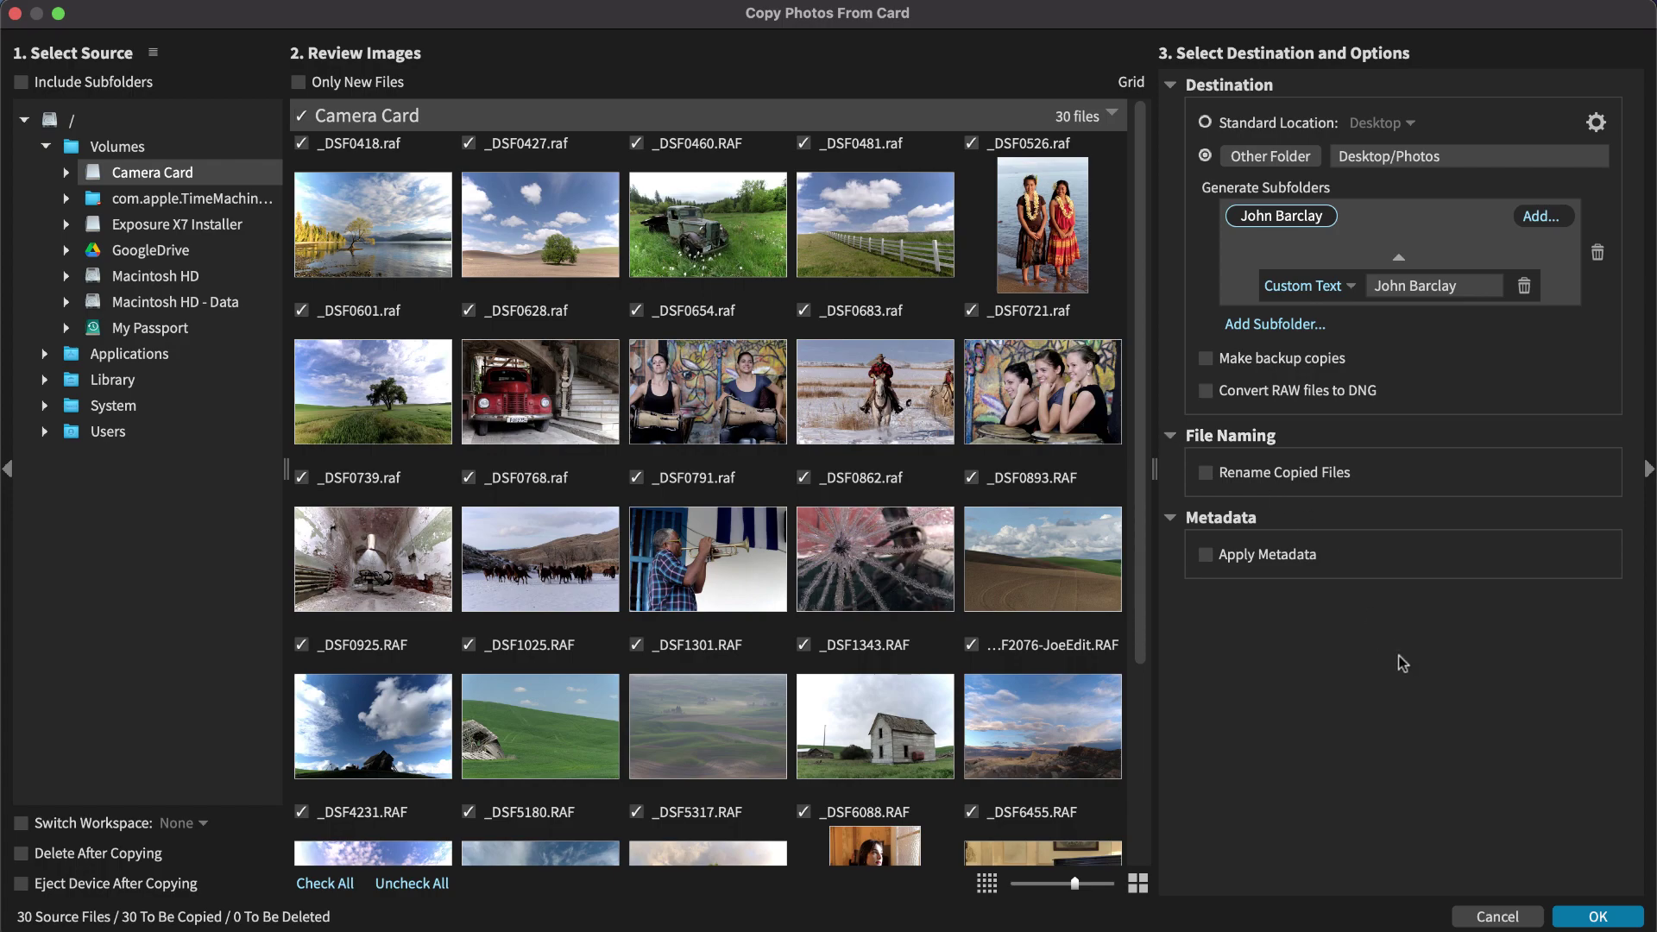
left_click(1598, 917)
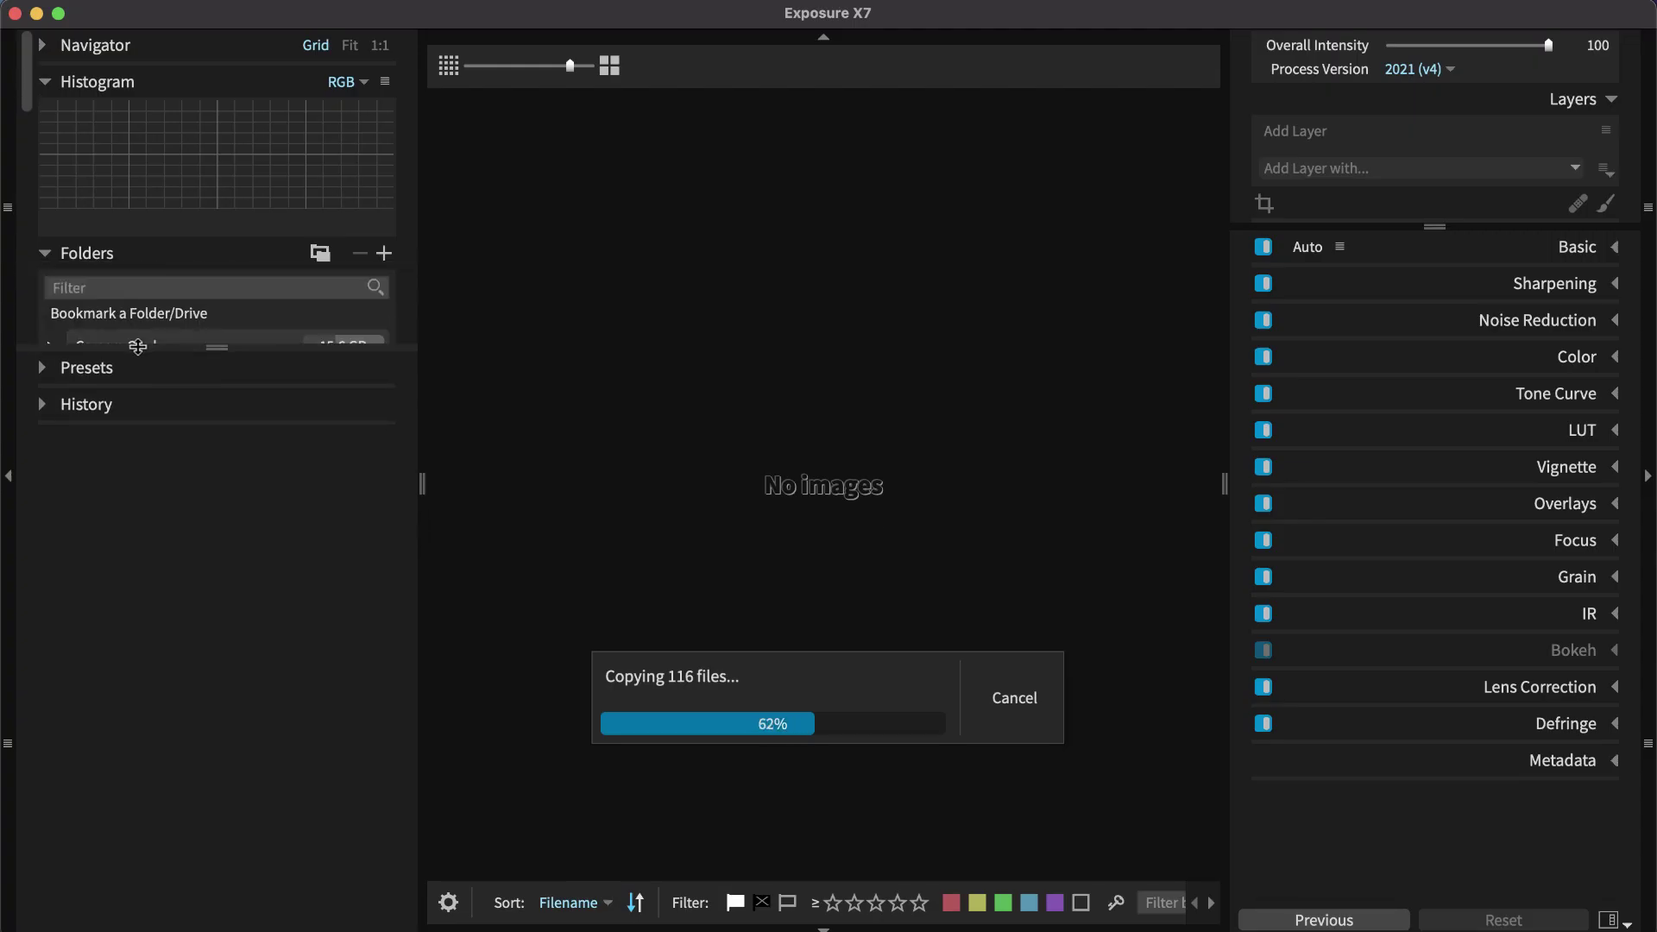
Open the newly copied photo subfolder under Photos and bring up the Workspace menu
left_click_drag(138, 347, 104, 640)
scroll(159, 578, "down", 5)
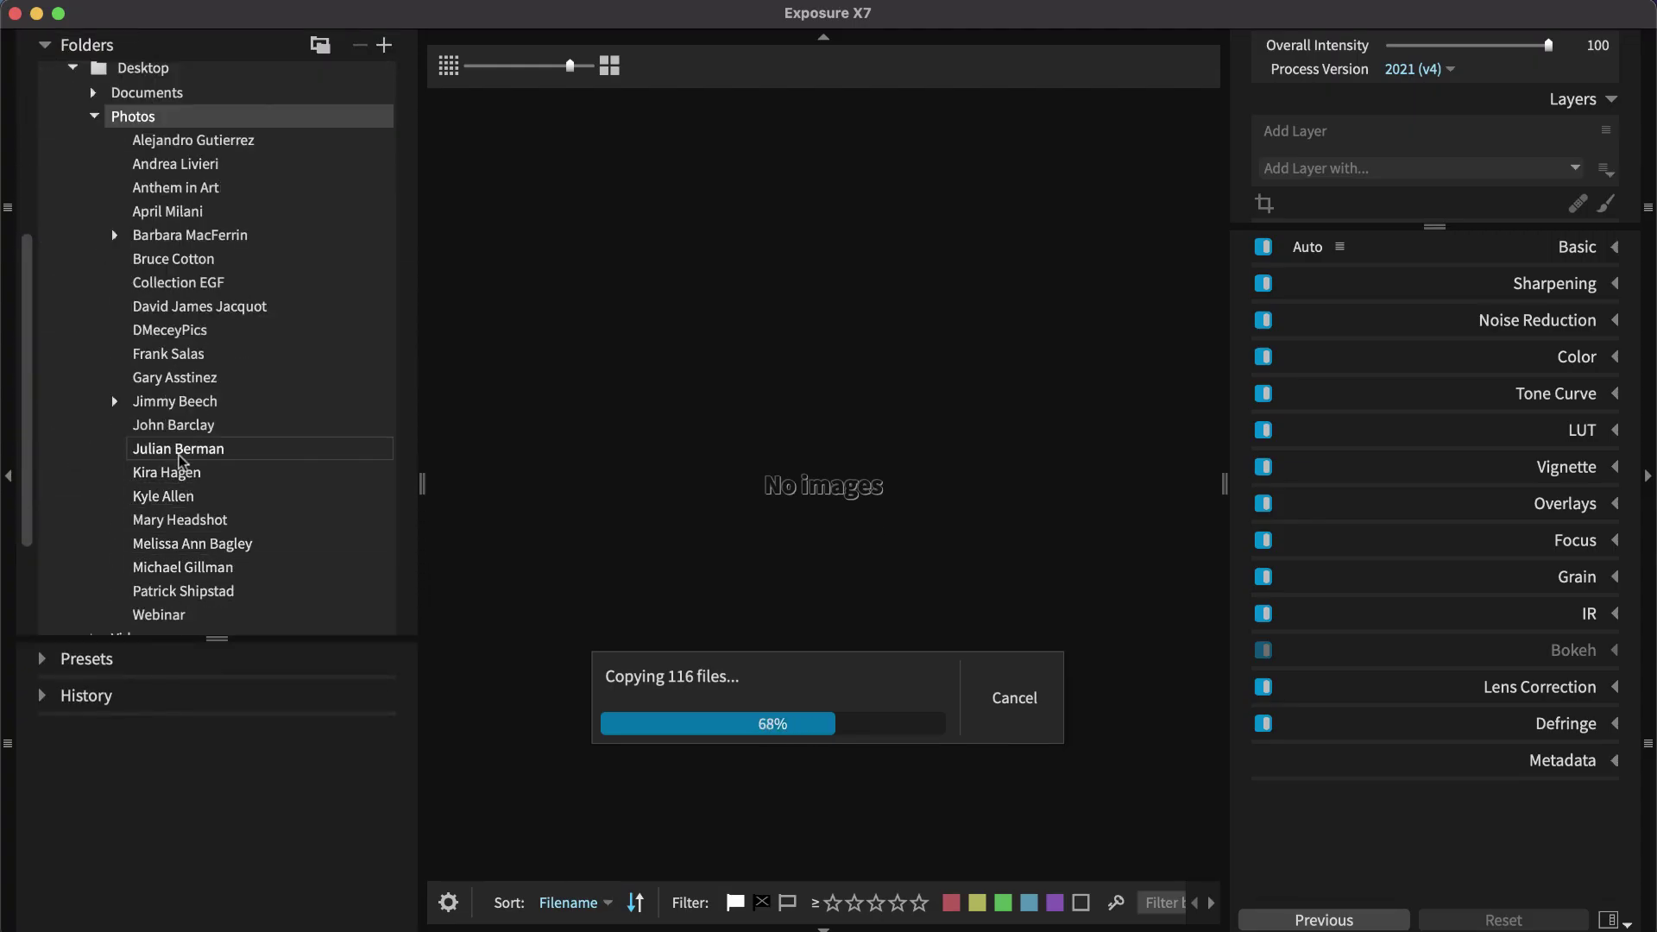
left_click(178, 428)
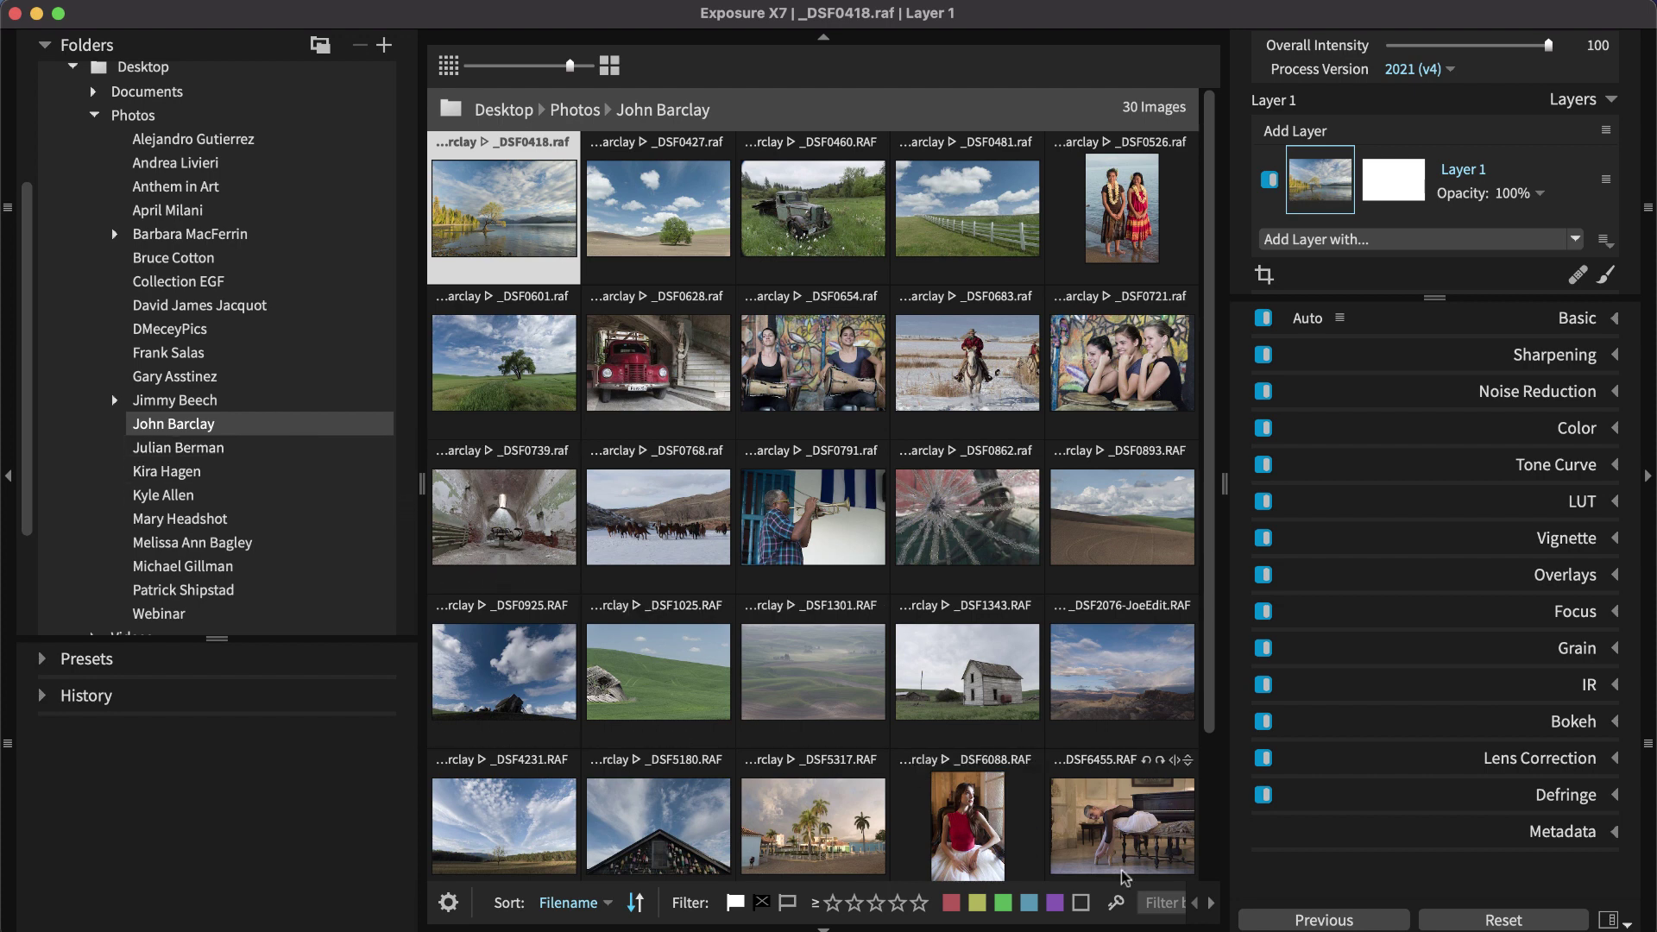
left_click(1610, 921)
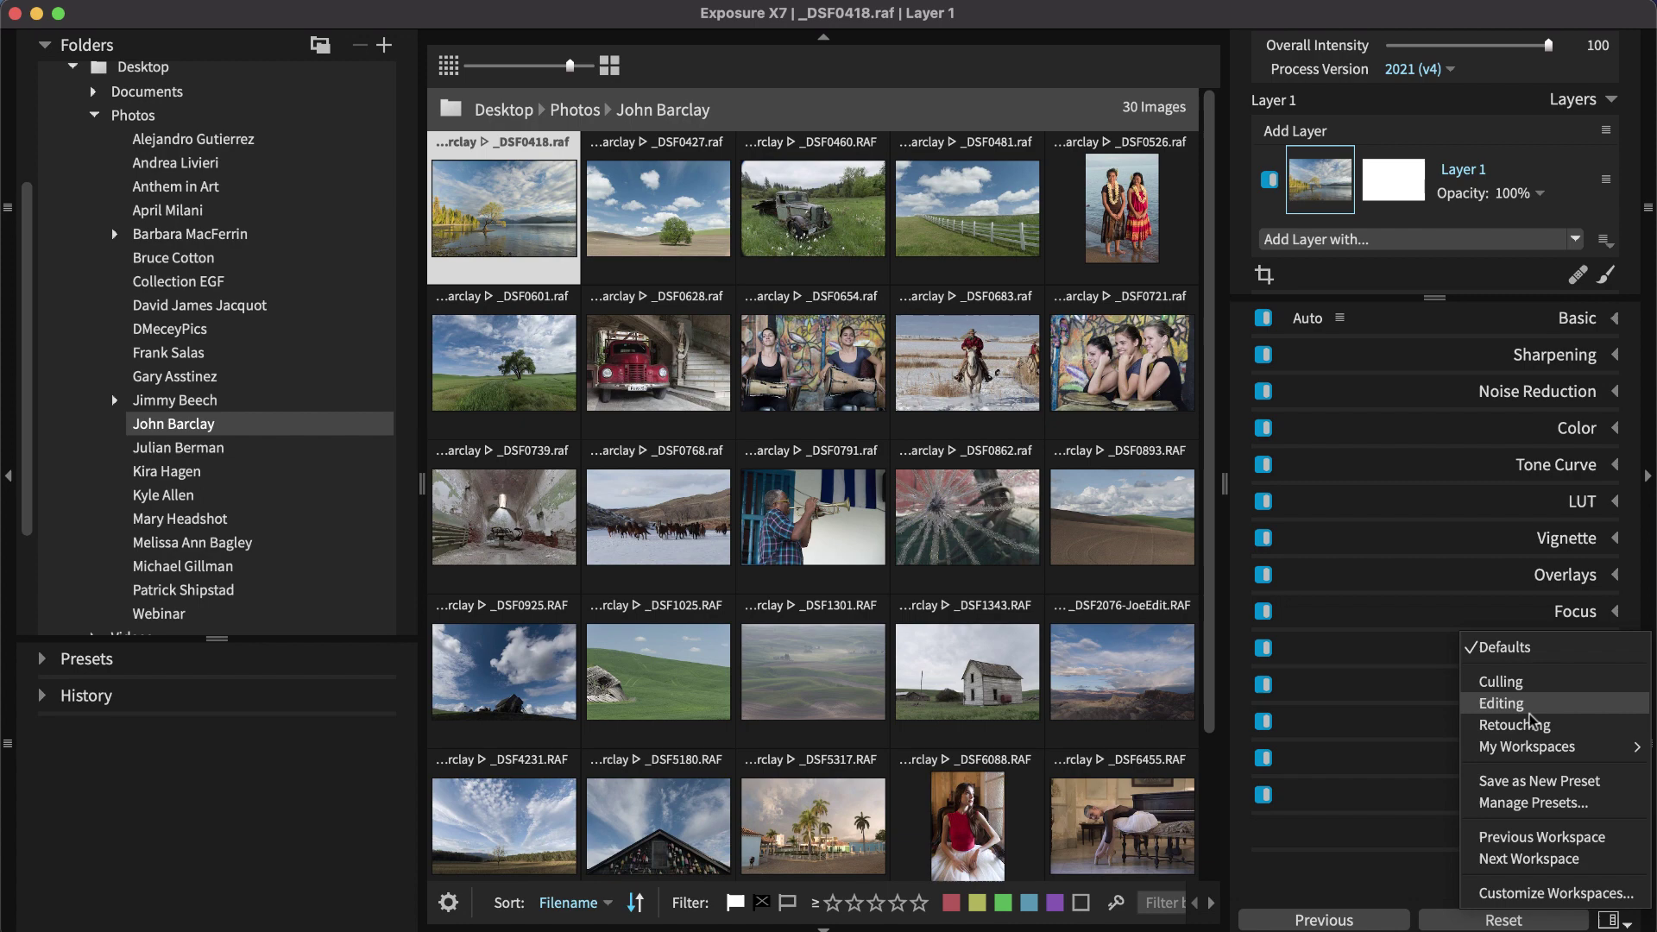
left_click(1523, 683)
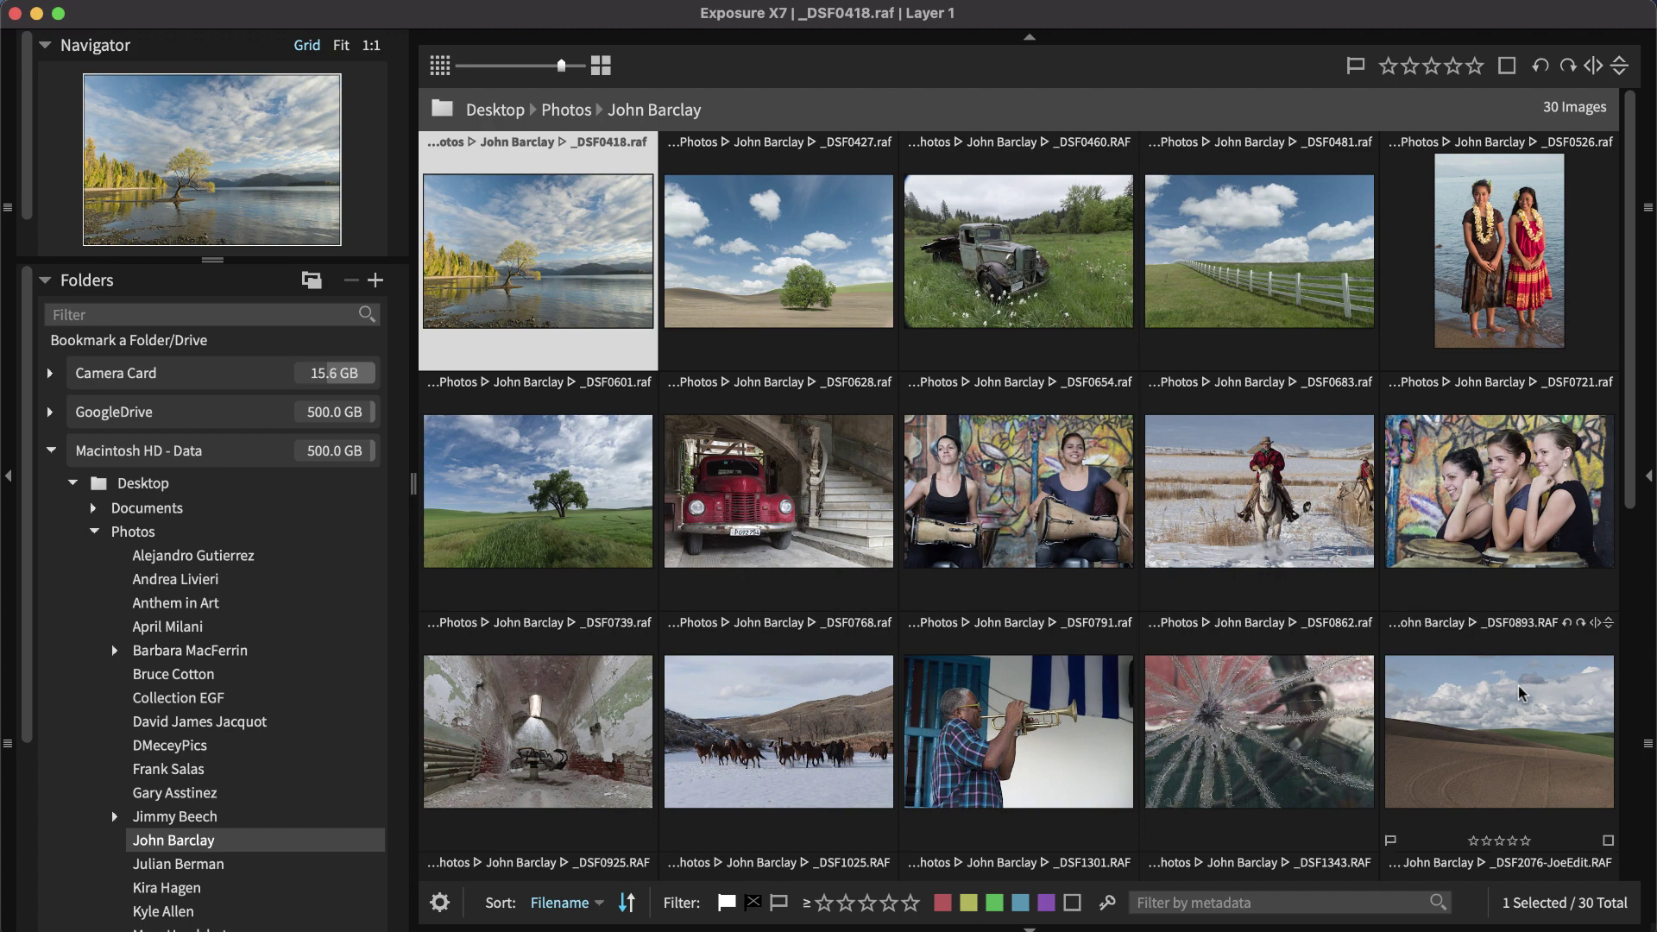
scroll(251, 688, "down", 5)
left_click(251, 693)
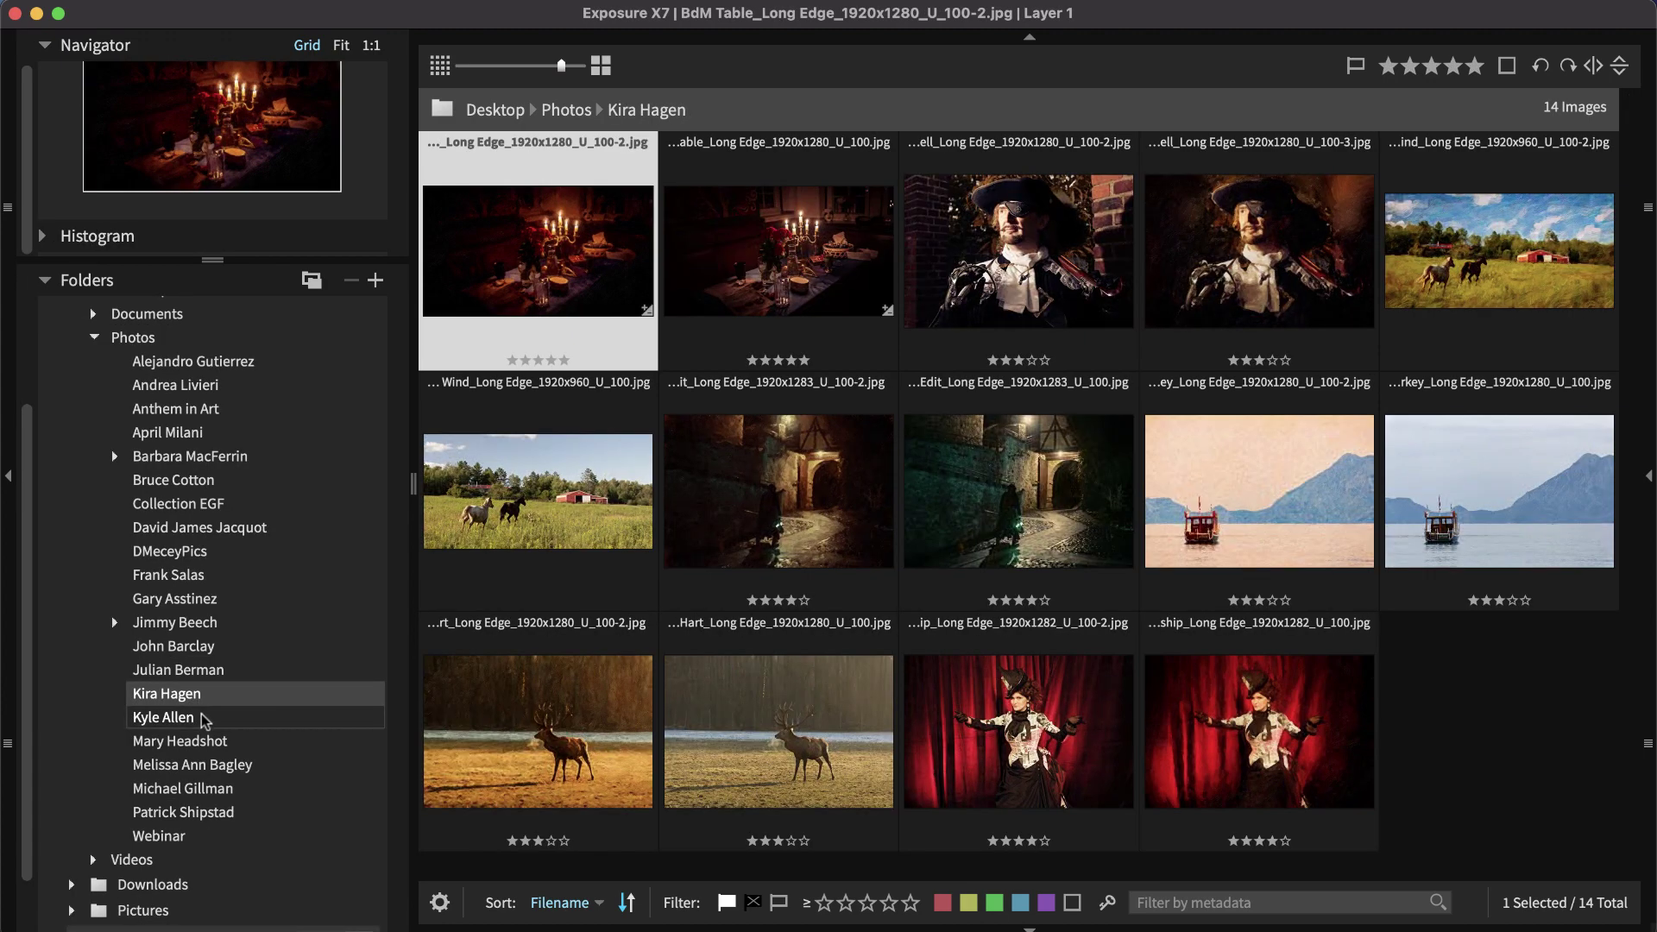
left_click(203, 717)
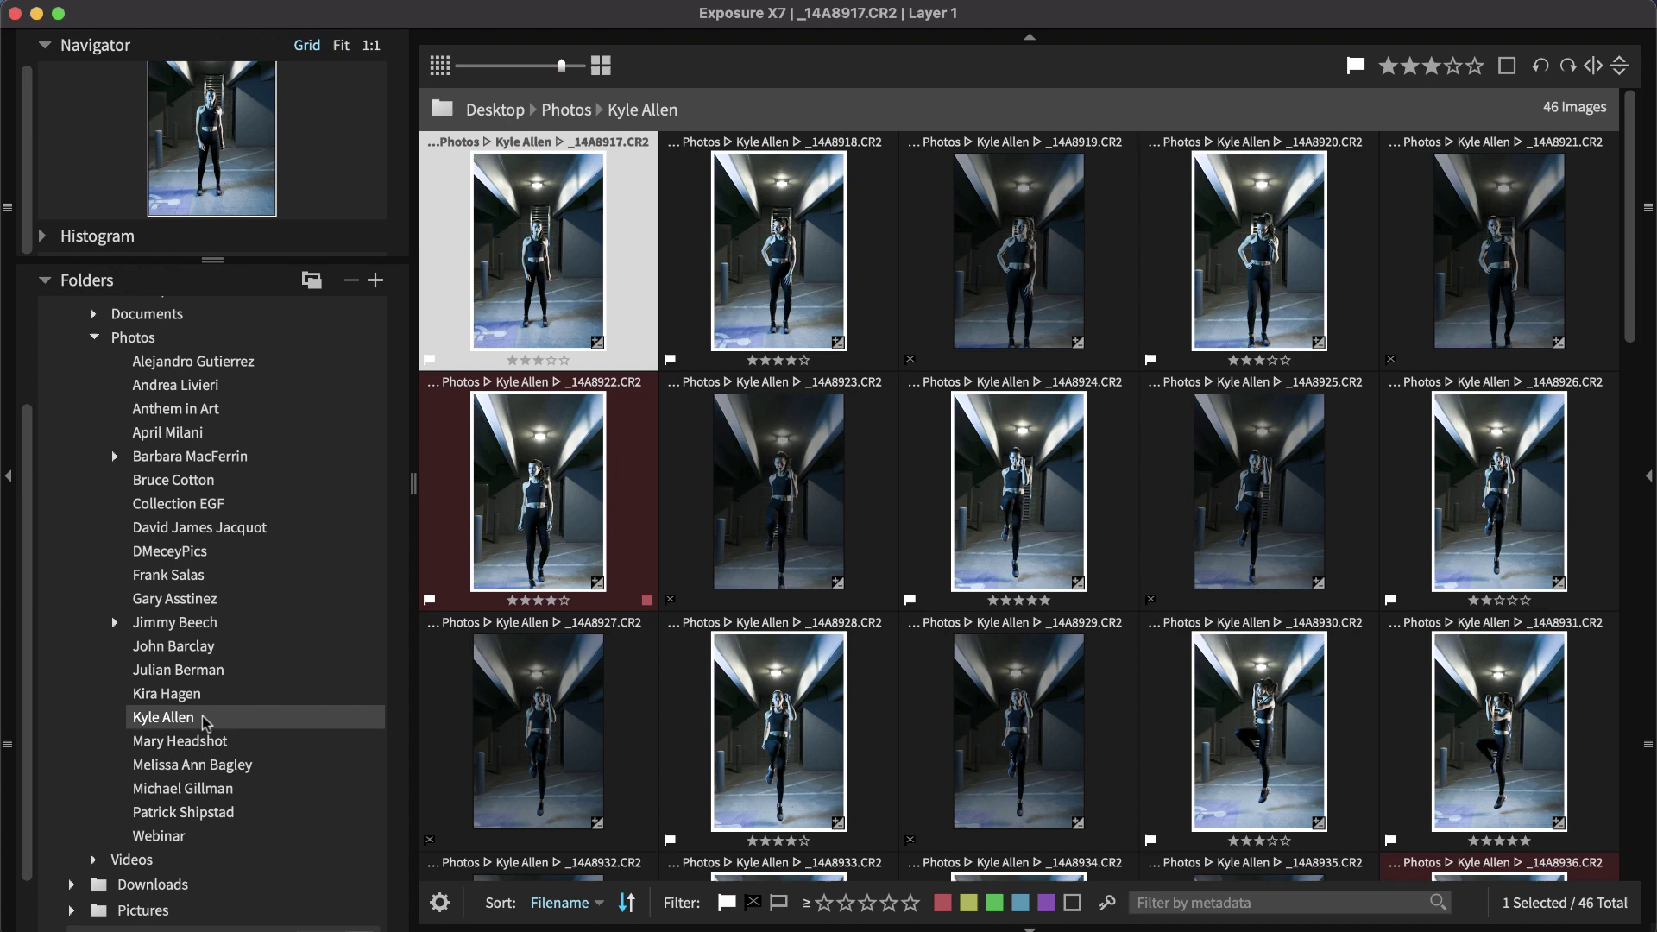
left_click(217, 788)
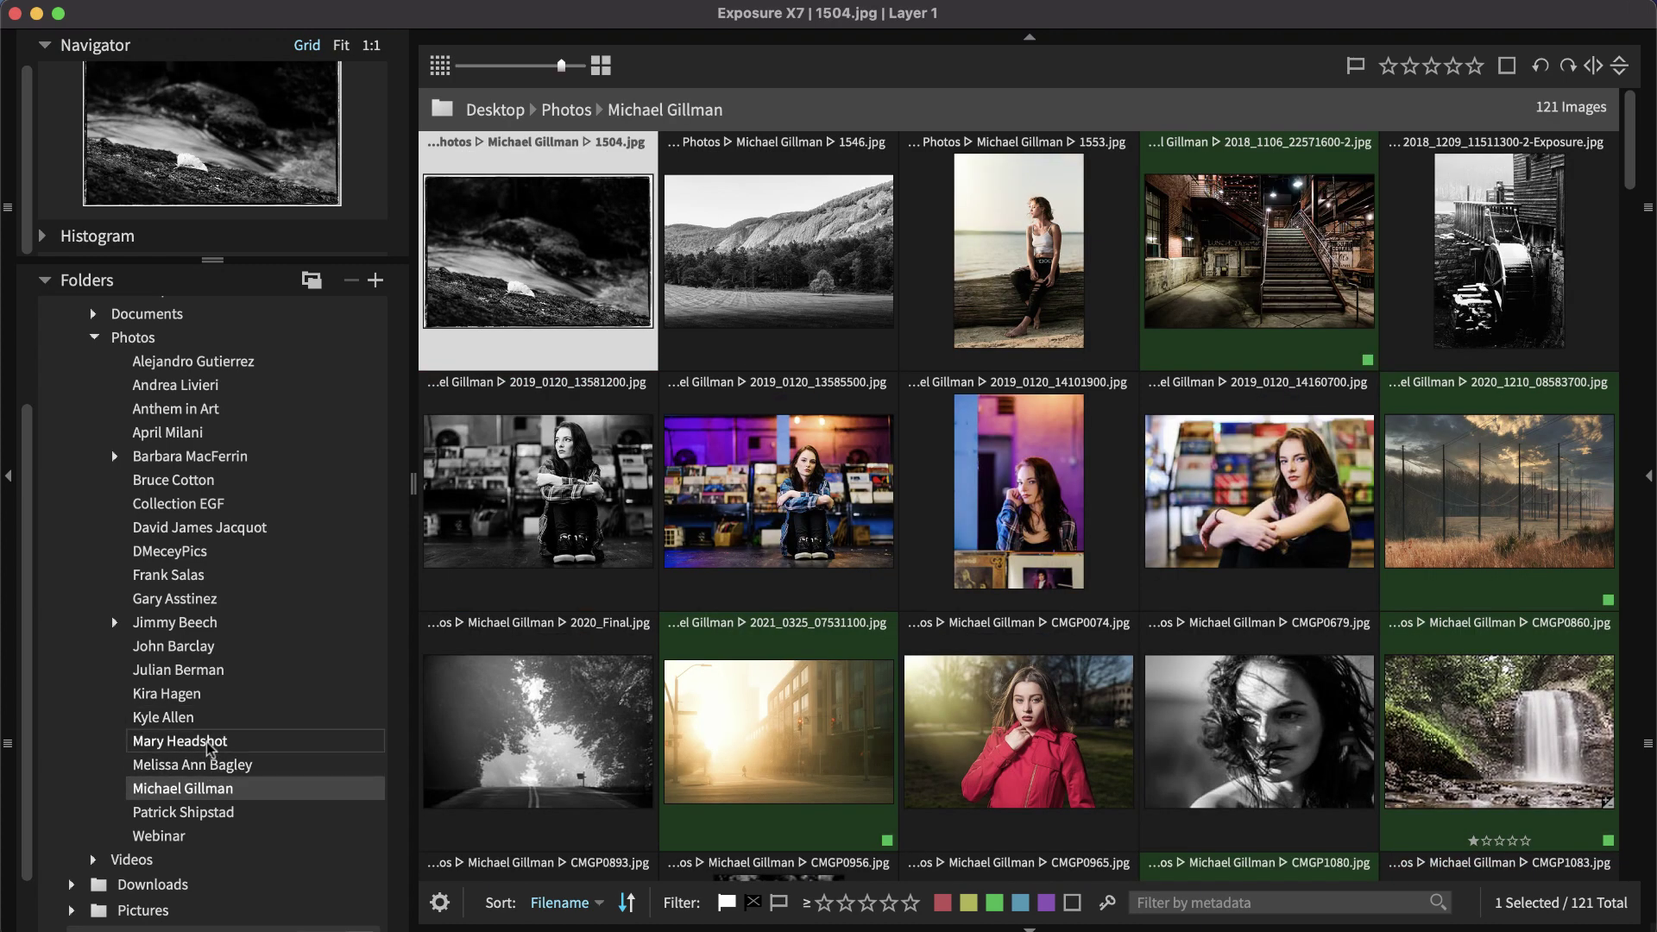
left_click(199, 656)
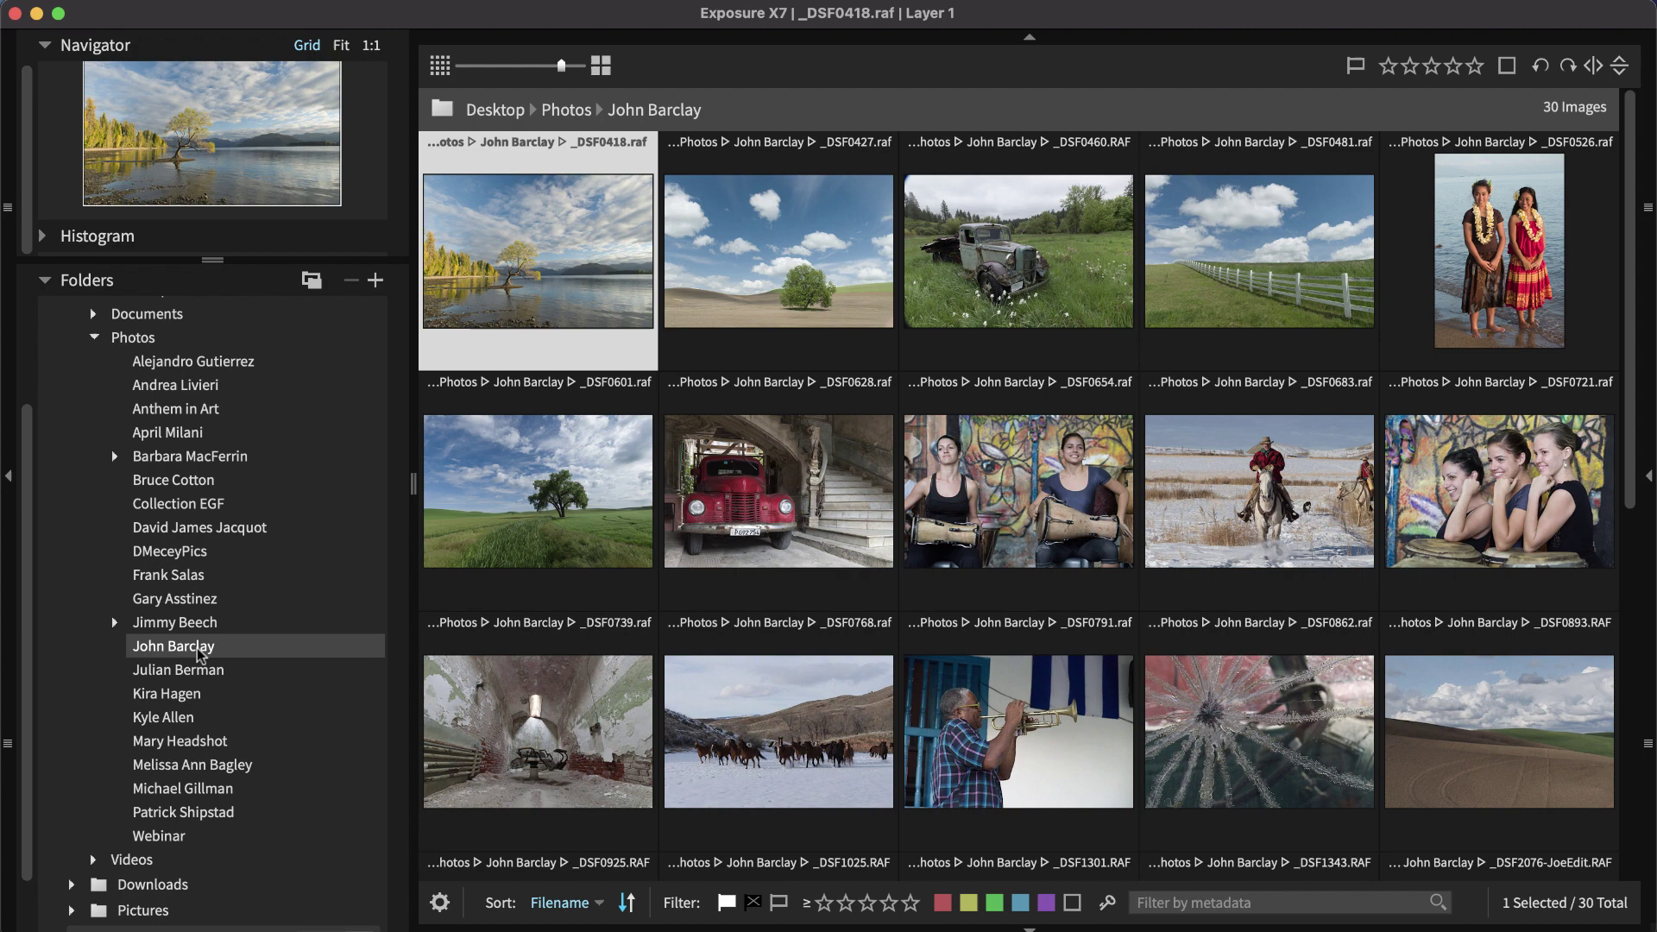
Give _DSF0418 five stars, a red label and a pick flag at enlarged thumbnail size
key("super+equal")
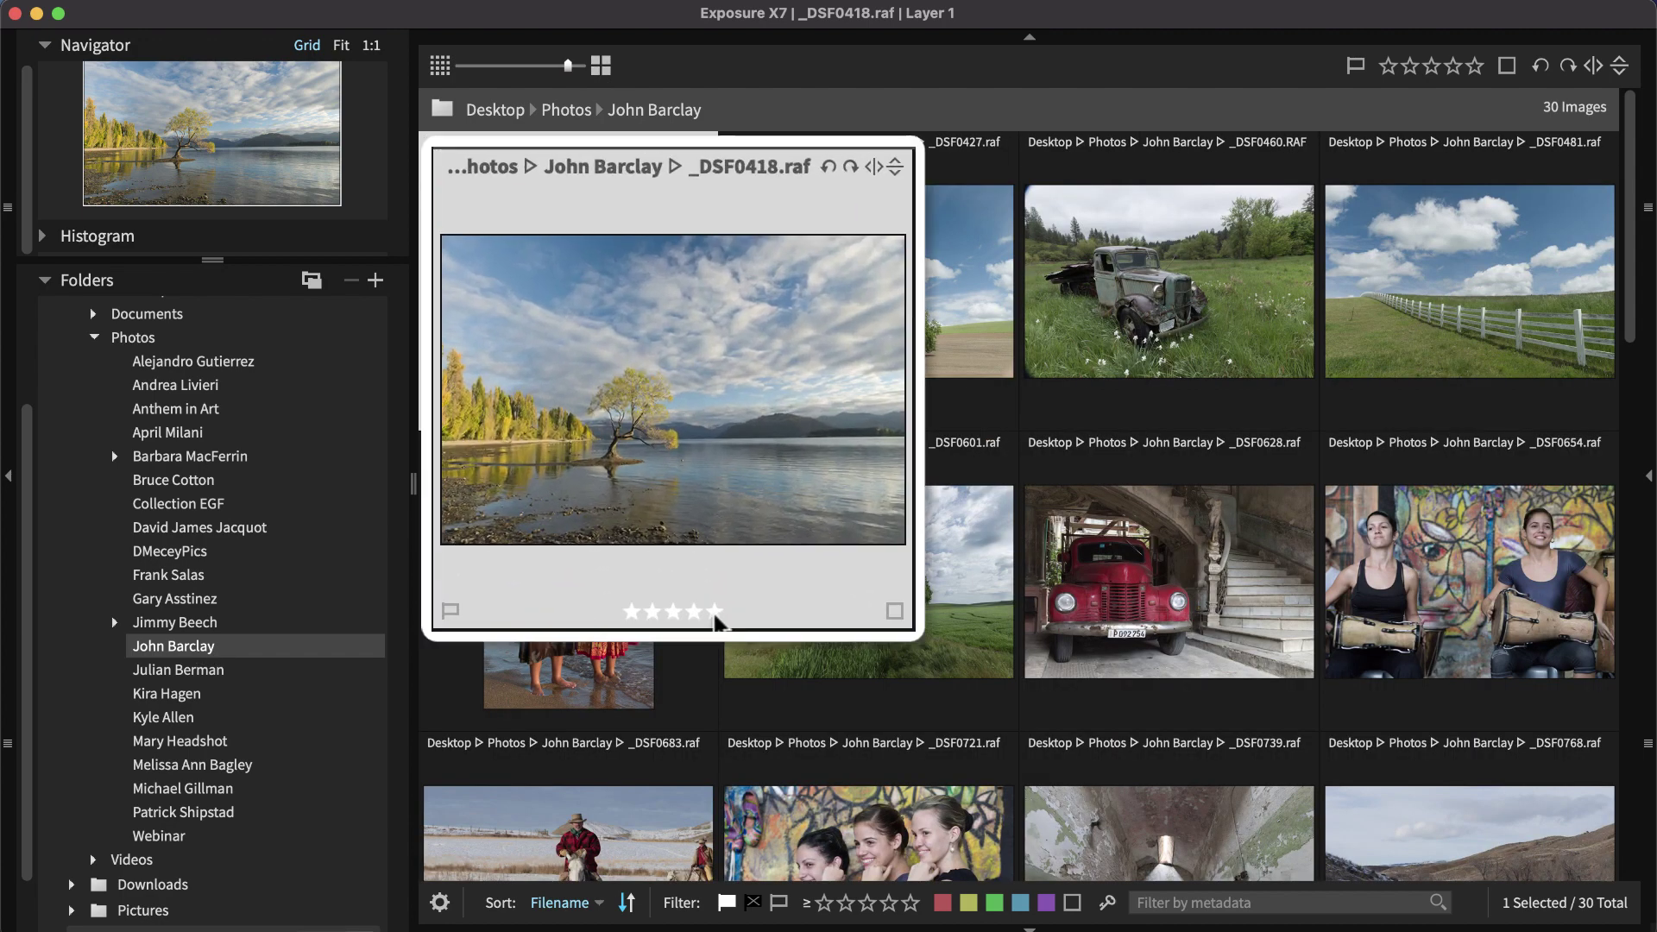
left_click(715, 612)
left_click(895, 614)
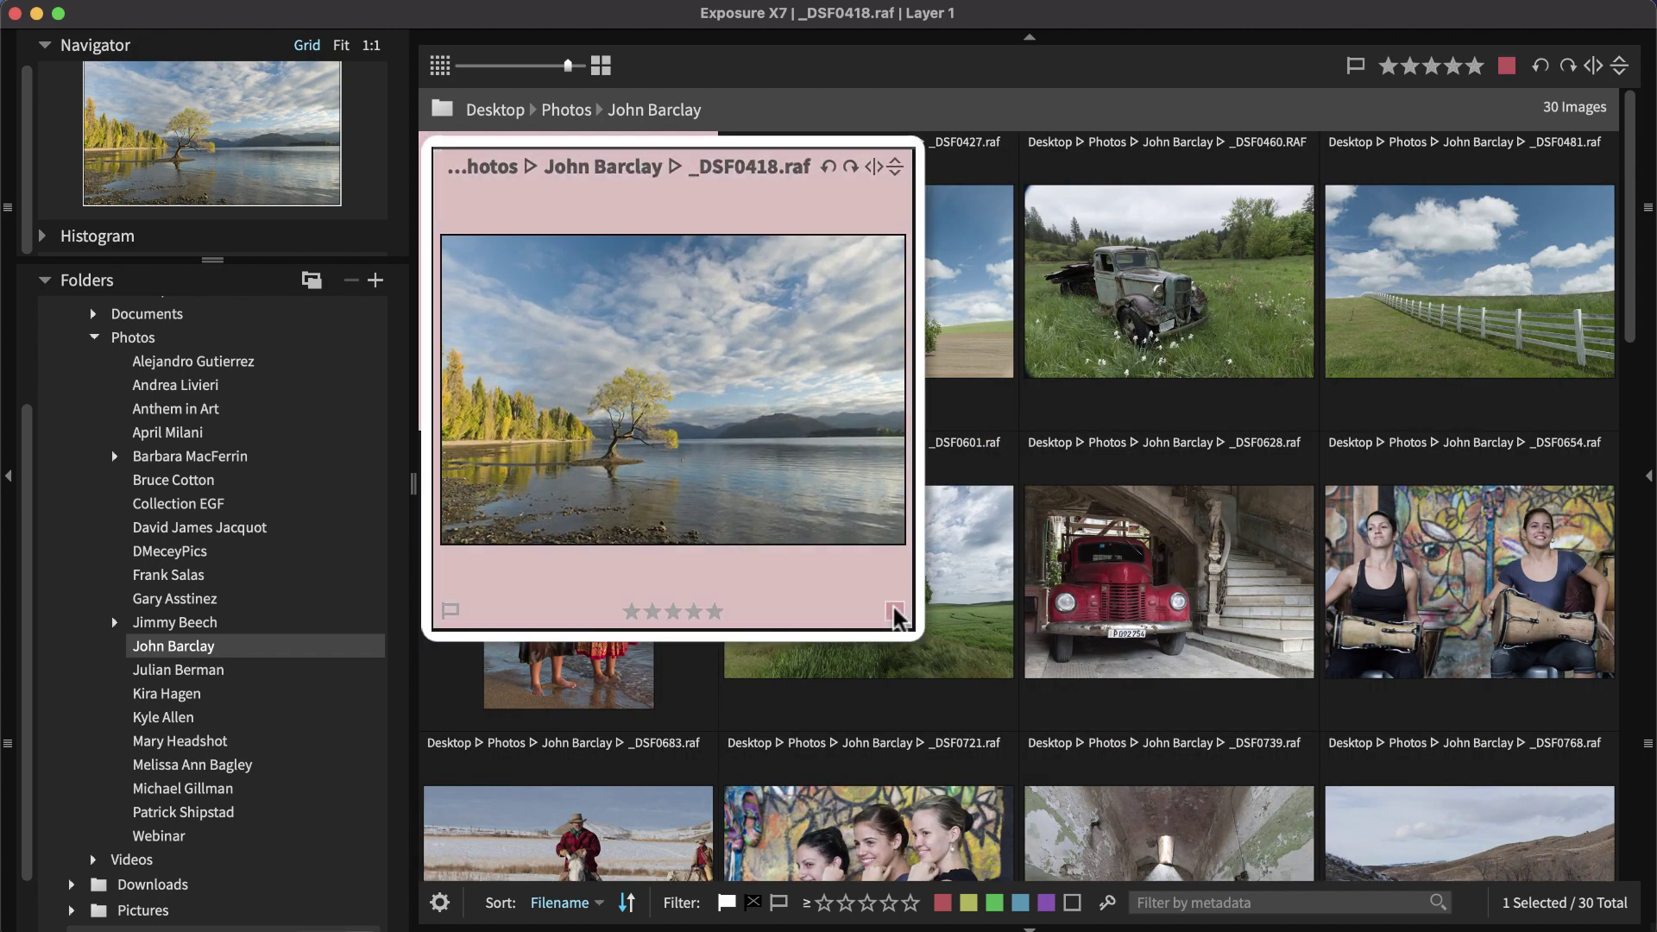
left_click(451, 613)
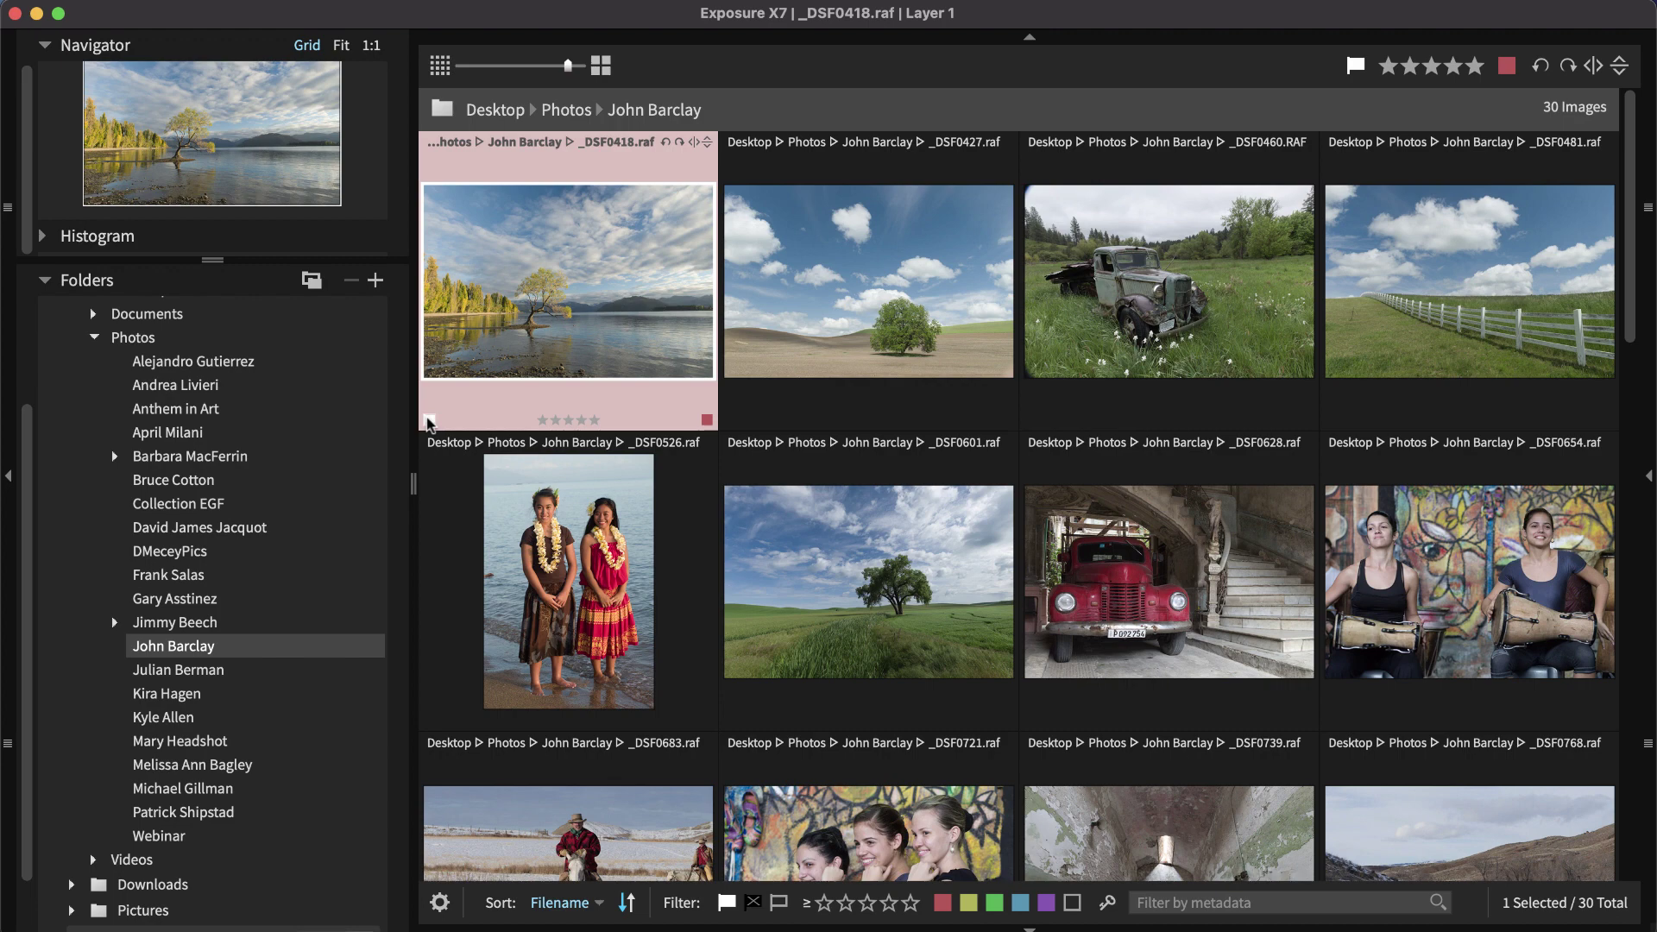
left_click(440, 65)
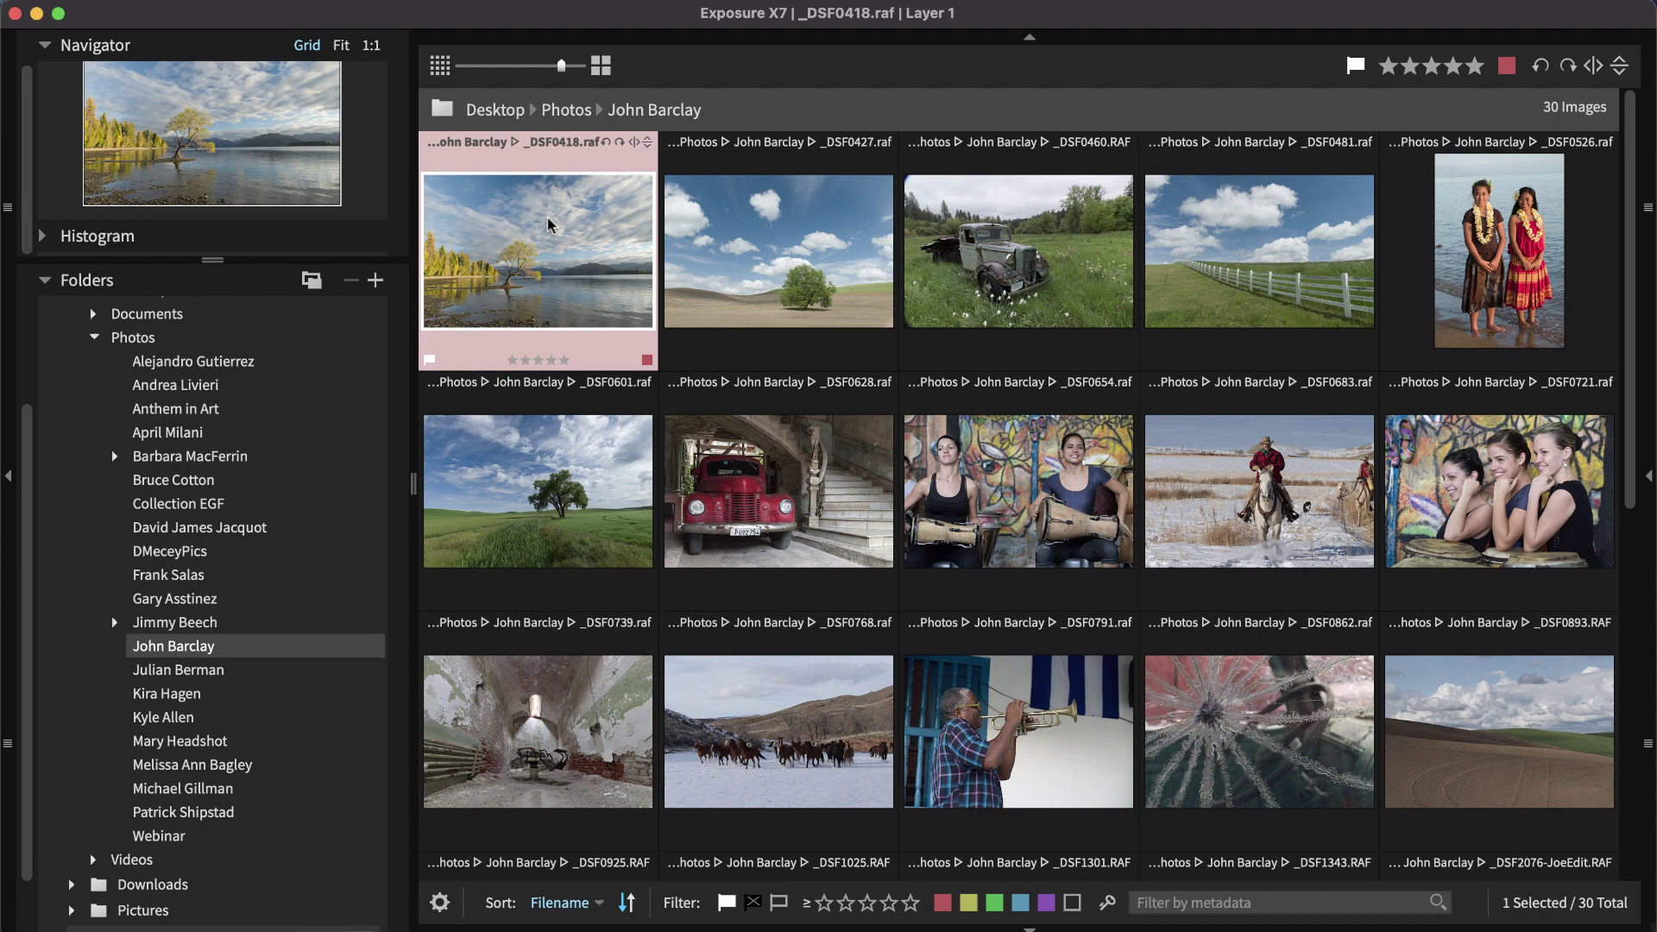
Rate and label _DSF0427 to _DSF0654: 4 yellow, 3 green, 5 red, 2 blue, 5 yellow, 3 yellow, 3 blue
key("Right")
key("4")
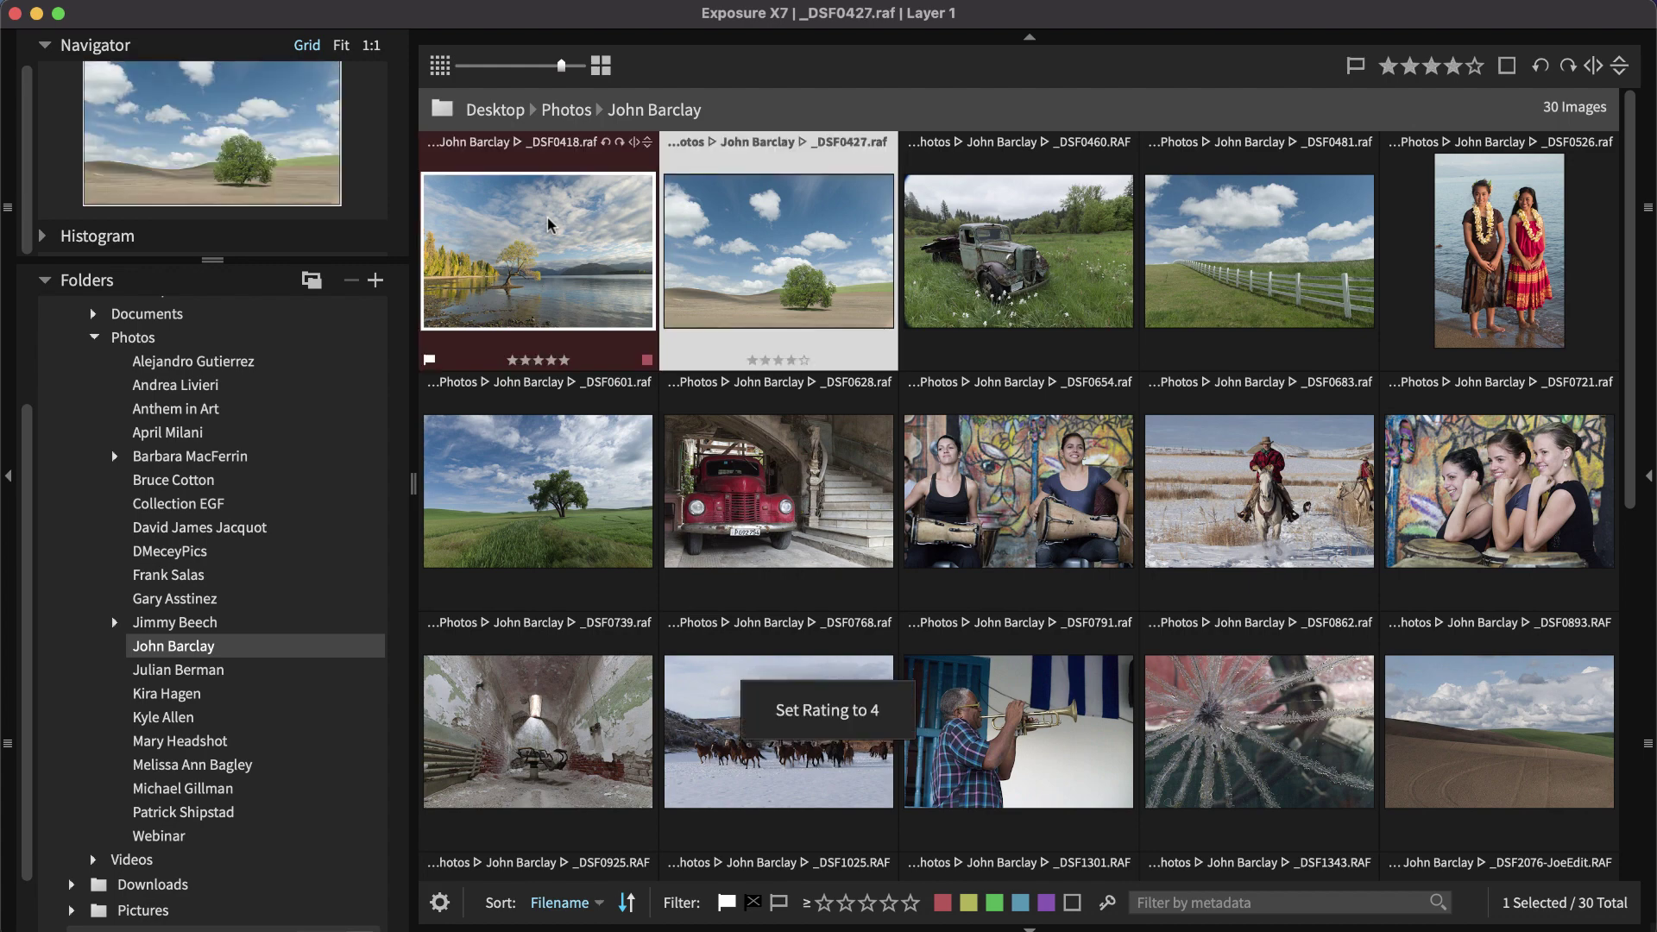
key("7")
key("Right")
key("3")
key("8")
key("Right")
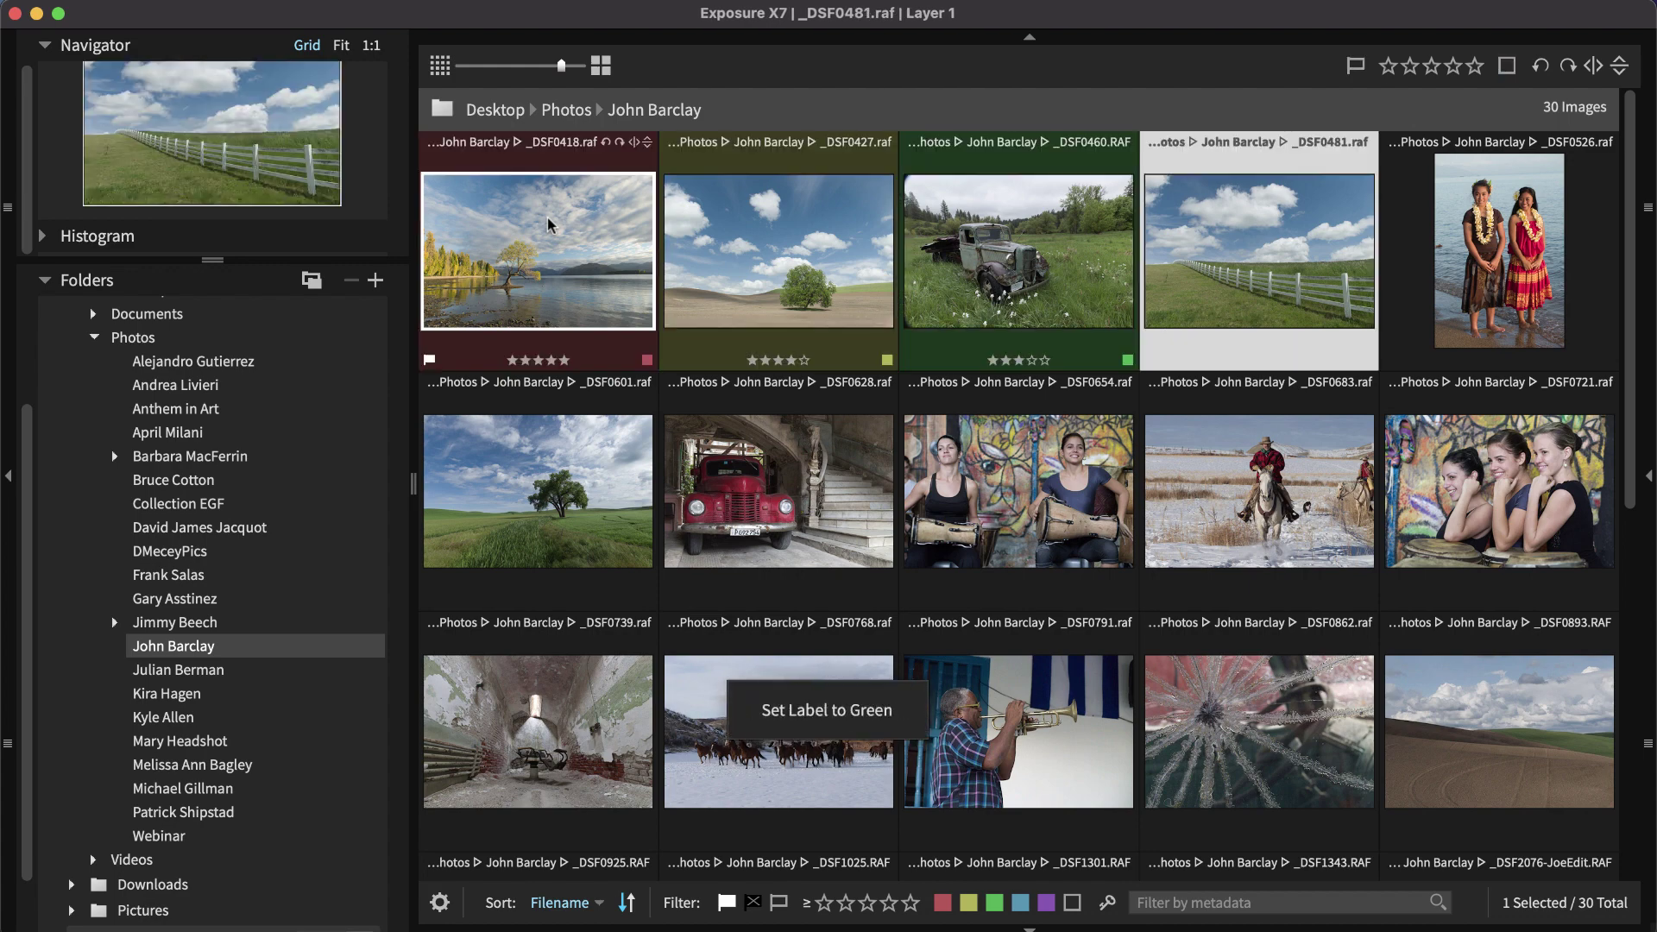
key("5")
key("6")
key("Right")
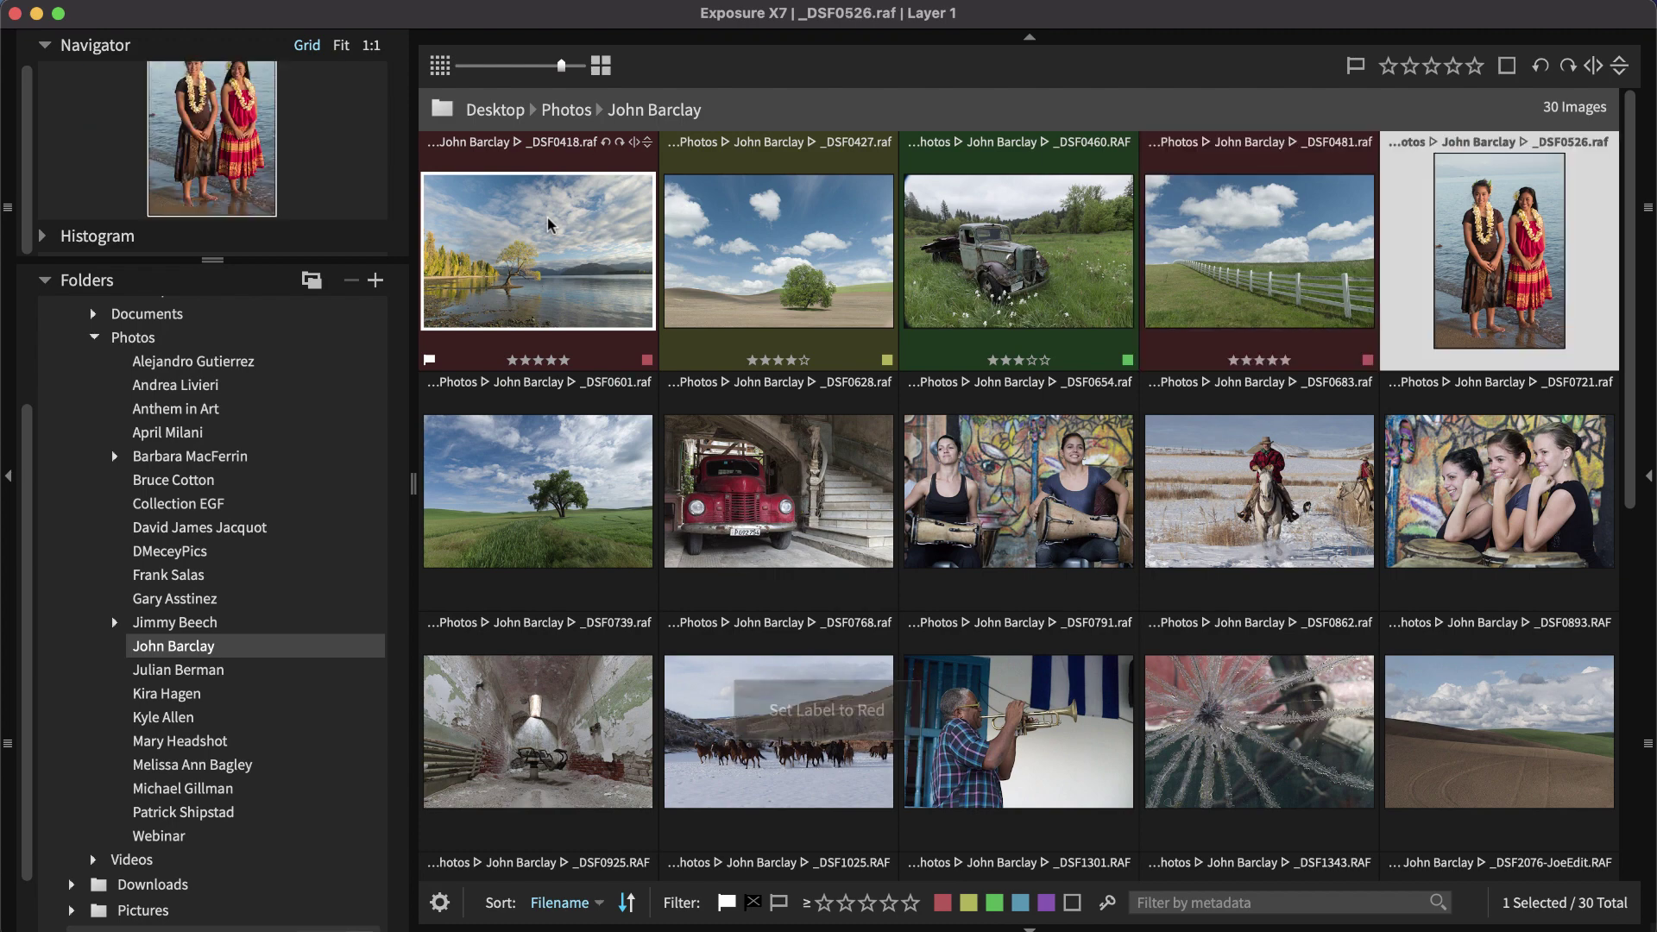
key("2")
key("9")
key("Right")
key("5")
key("7")
key("Right")
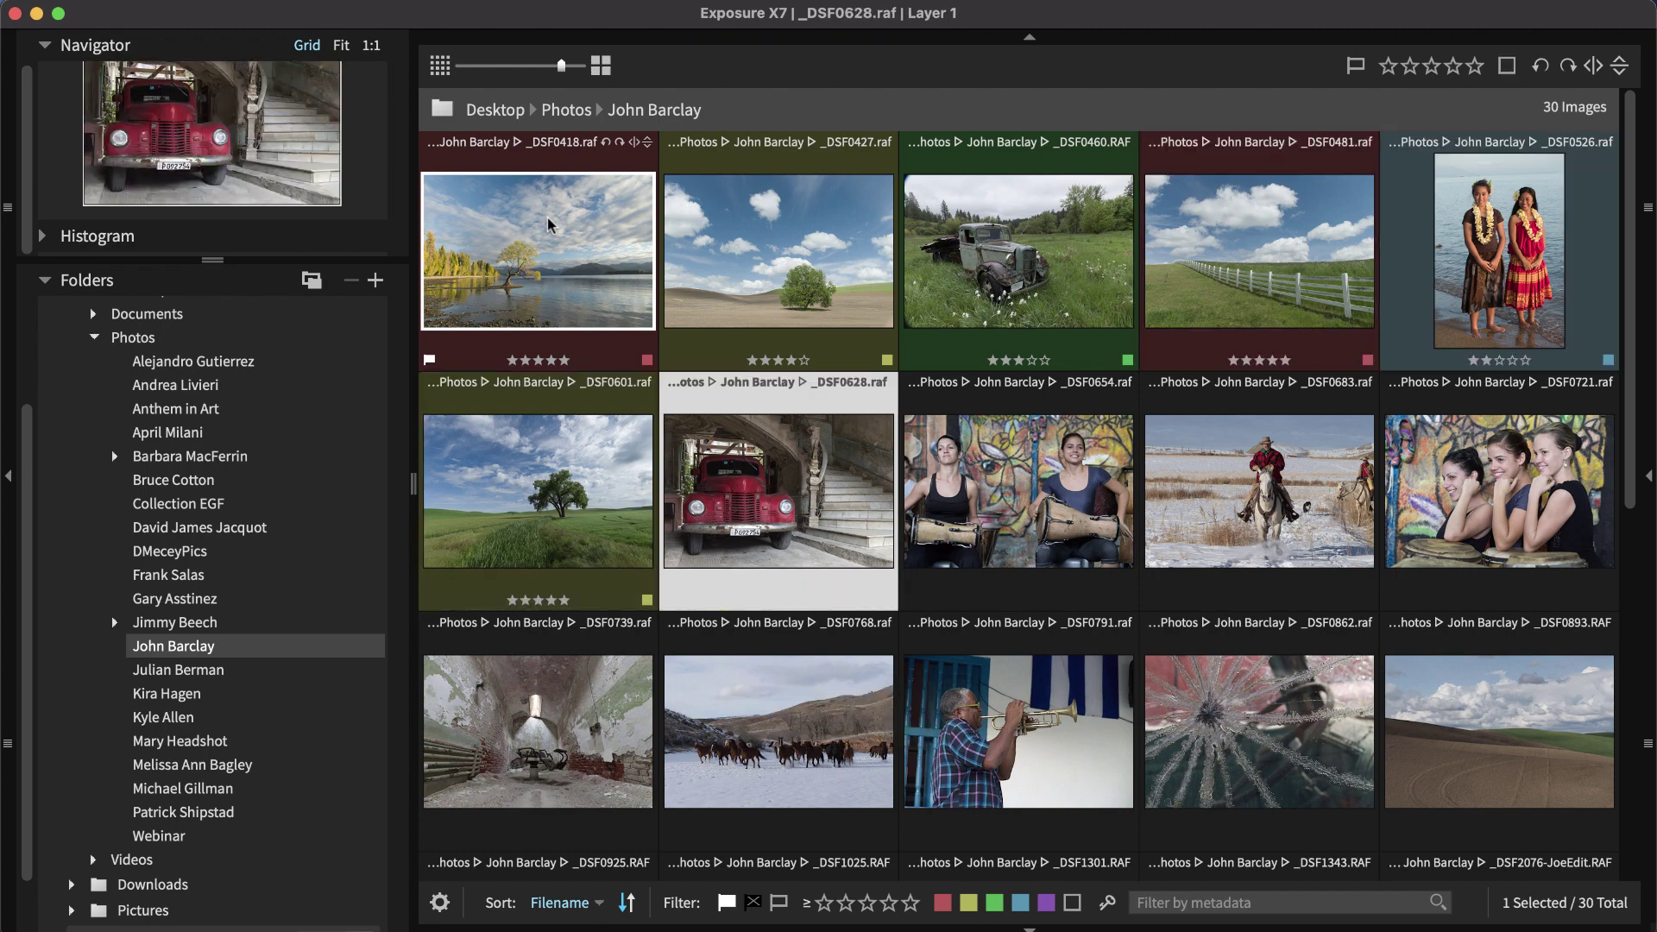
key("3")
key("7")
key("Right")
key("3")
key("9")
Rate and label _DSF0683 to _DSF0893, e.g. _DSF0721 4 green, _DSF0739 2 red, _DSF0893 4 yellow
key("Right")
key("3")
key("Right")
key("4")
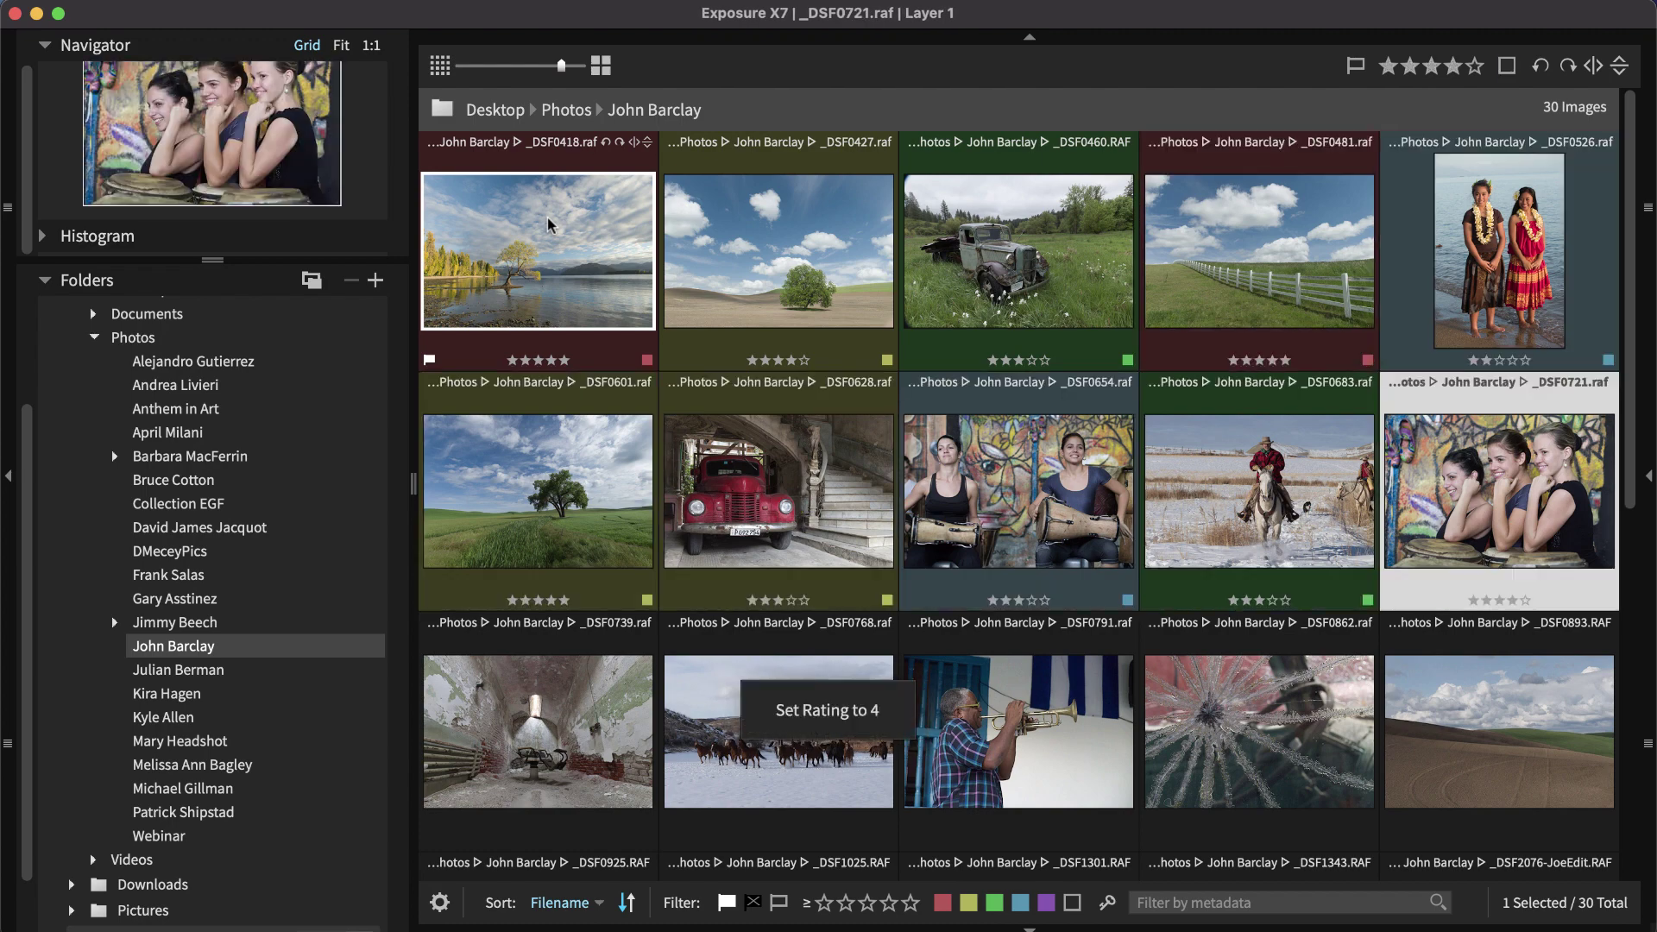
key("8")
key("Right")
key("2")
key("6")
key("Right")
key("2")
key("9")
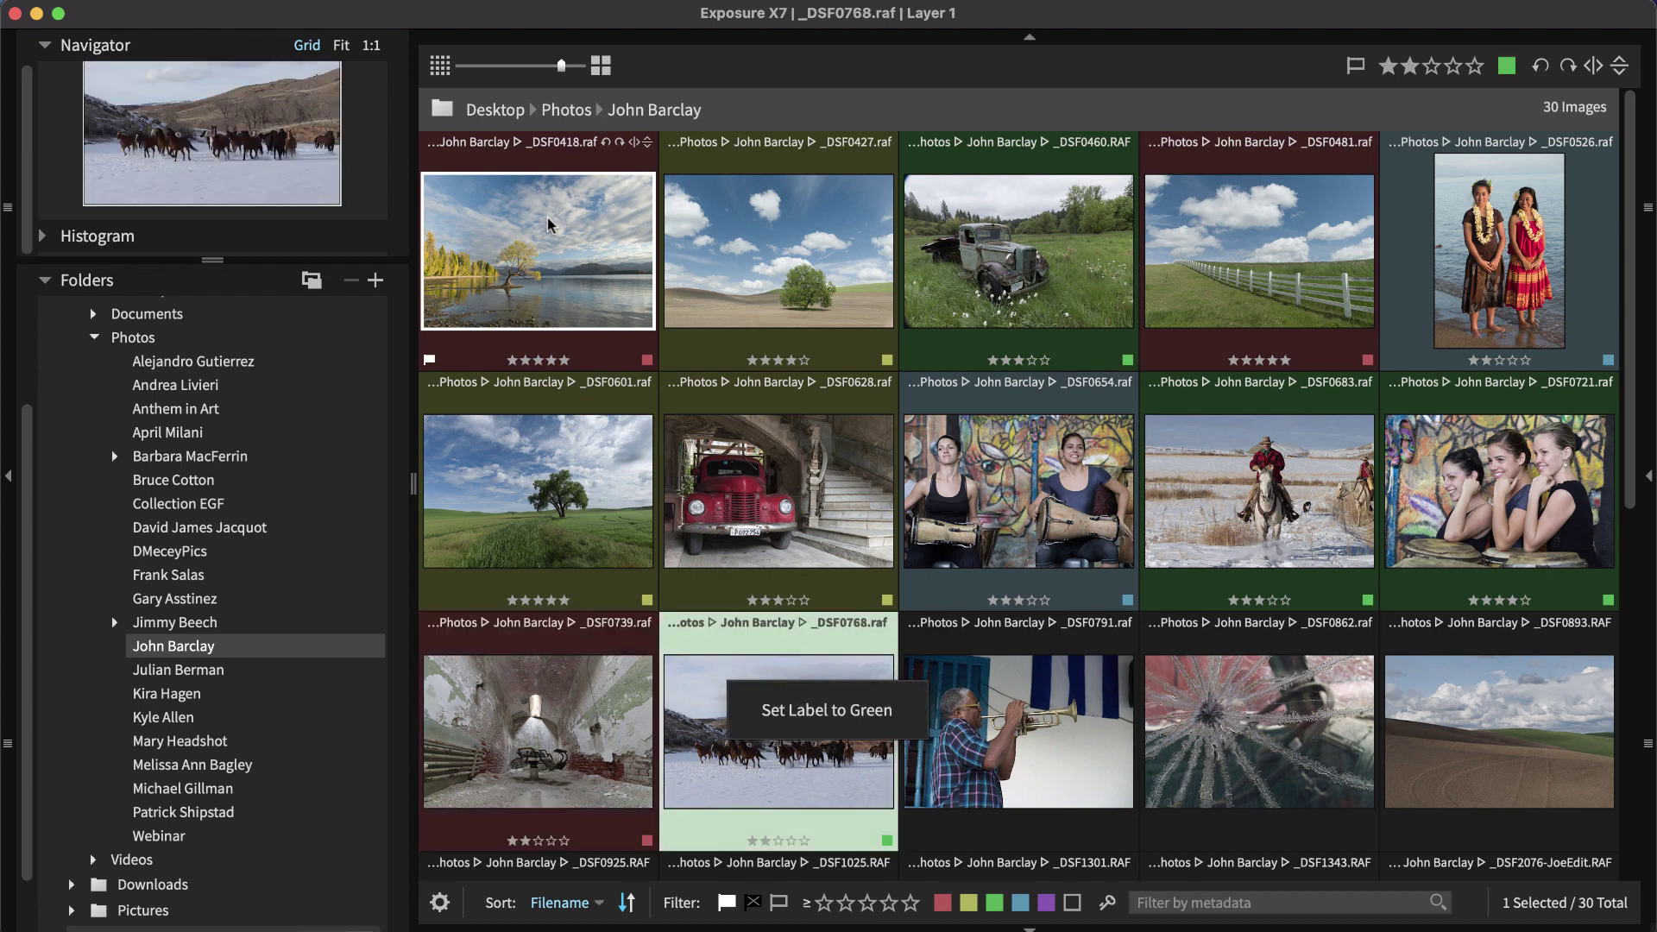
key("Right")
key("3")
key("7")
key("Right")
key("3")
key("9")
key("Right")
key("4")
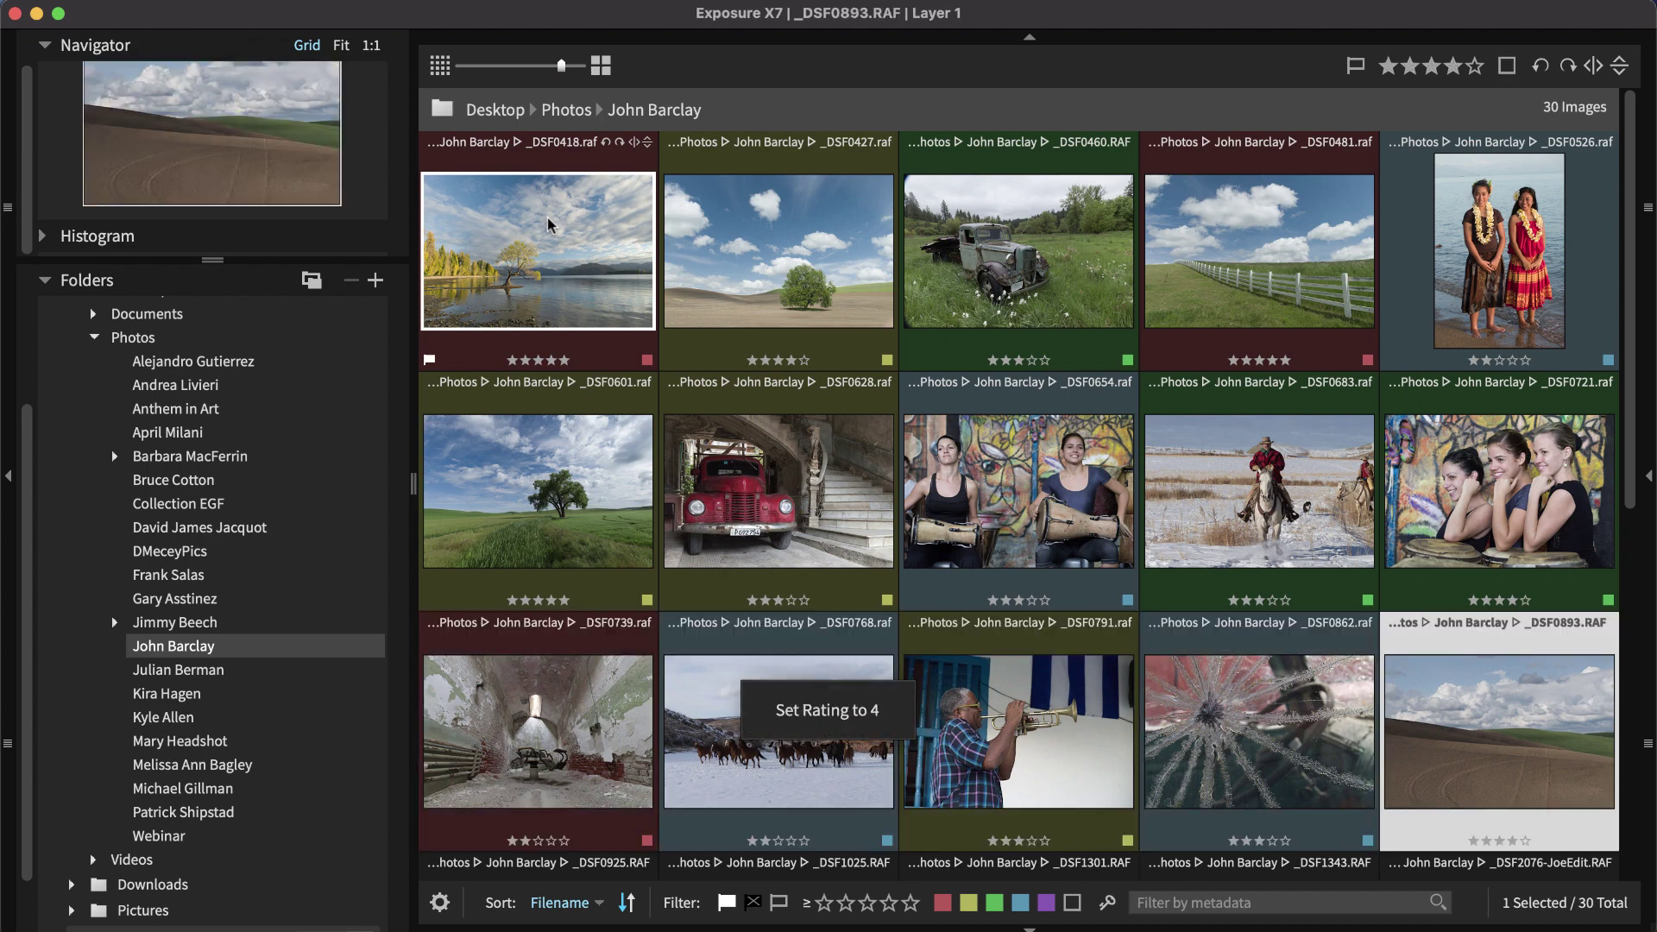
key("7")
Rate and label the remaining photos through _DSF9388, e.g. _DSF5180 5 green, then return to the first
key("Right")
key("4")
key("3")
key("4")
key("9")
key("Right")
key("3")
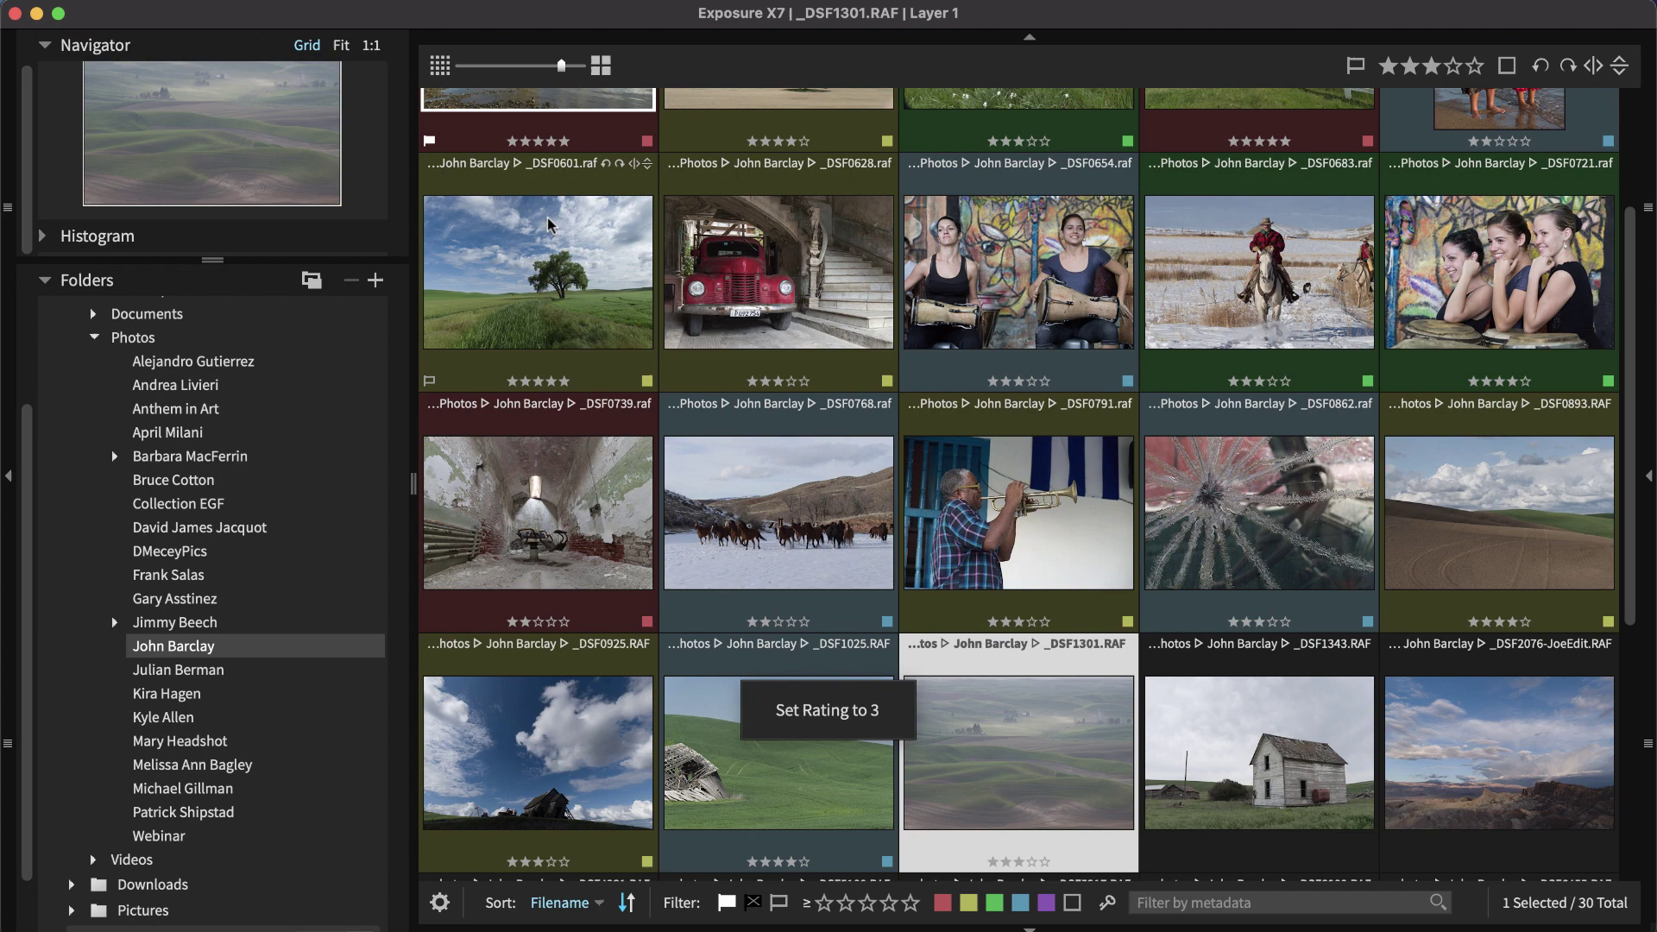
key("6")
key("Right")
key("8")
key("Right")
key("4")
key("Right")
key("3")
key("6")
key("Right")
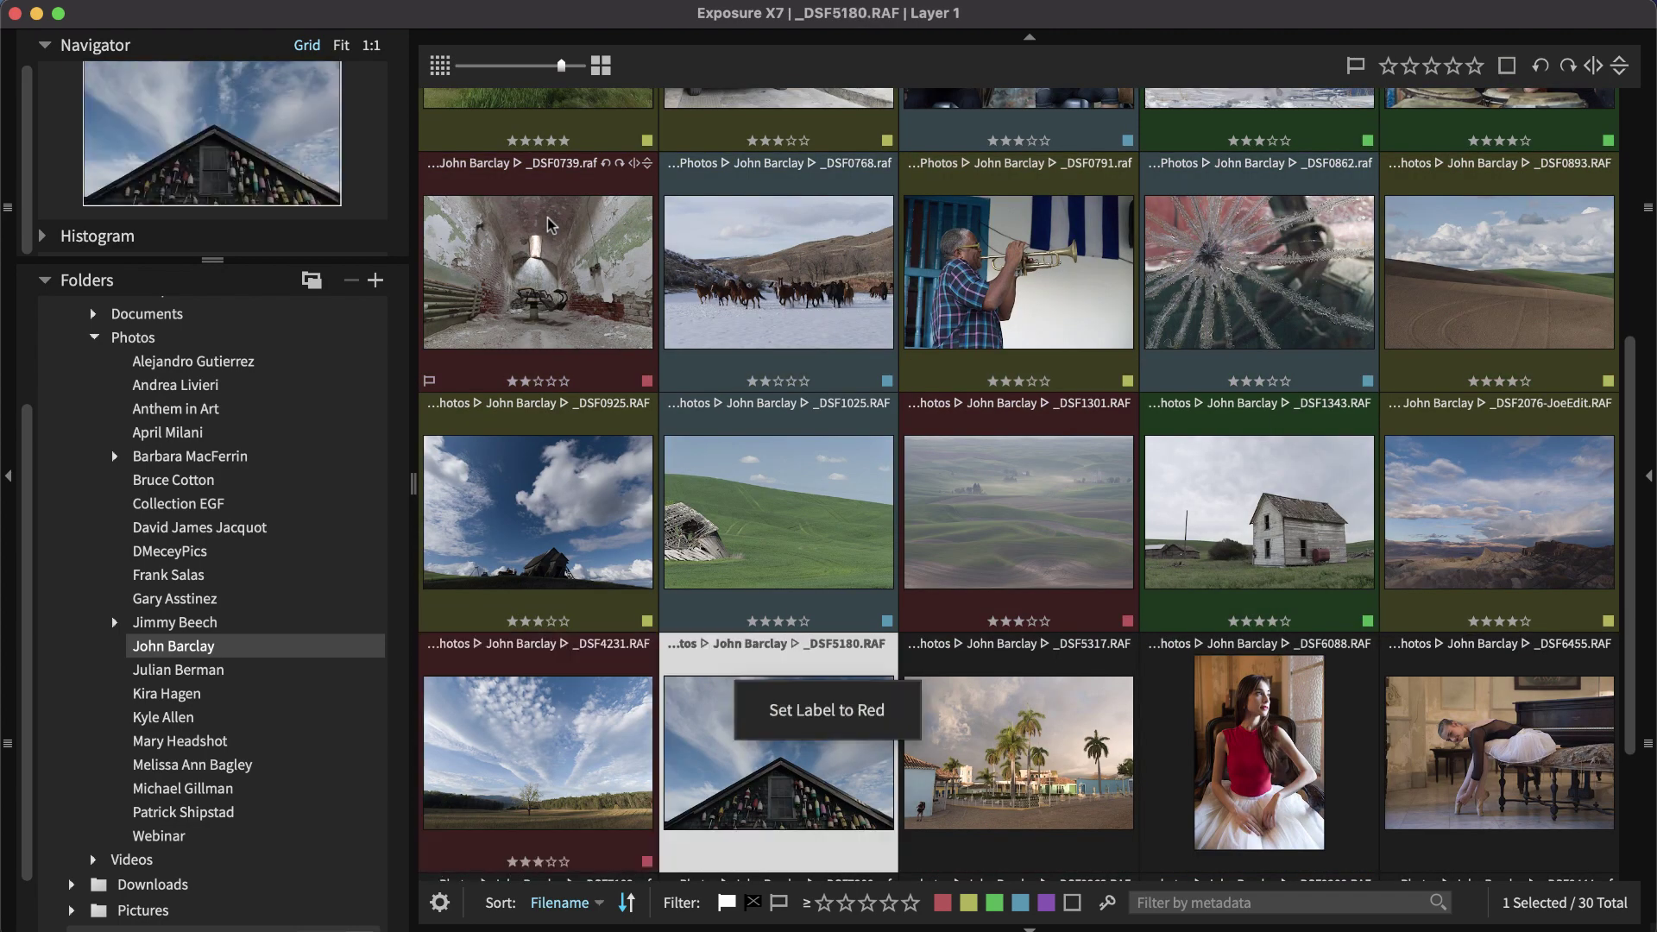
key("5")
key("8")
key("Right")
key("5")
key("9")
key("Right")
key("4")
key("7")
key("Right")
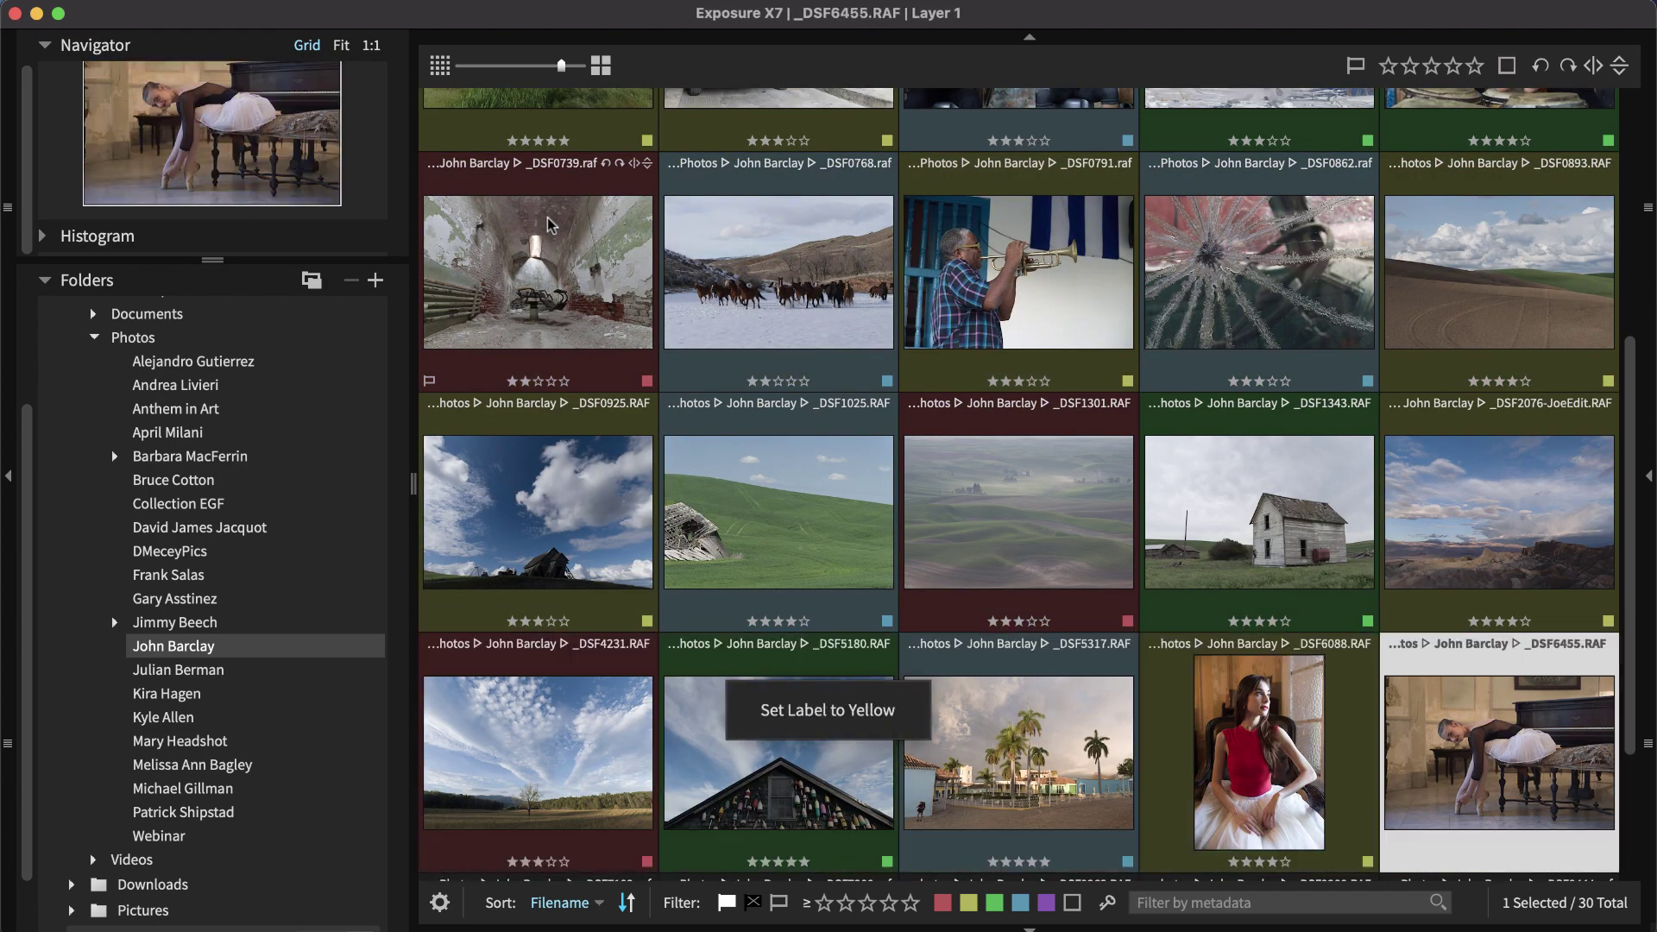
key("5")
key("8")
key("Right")
key("9")
key("Right")
key("Right")
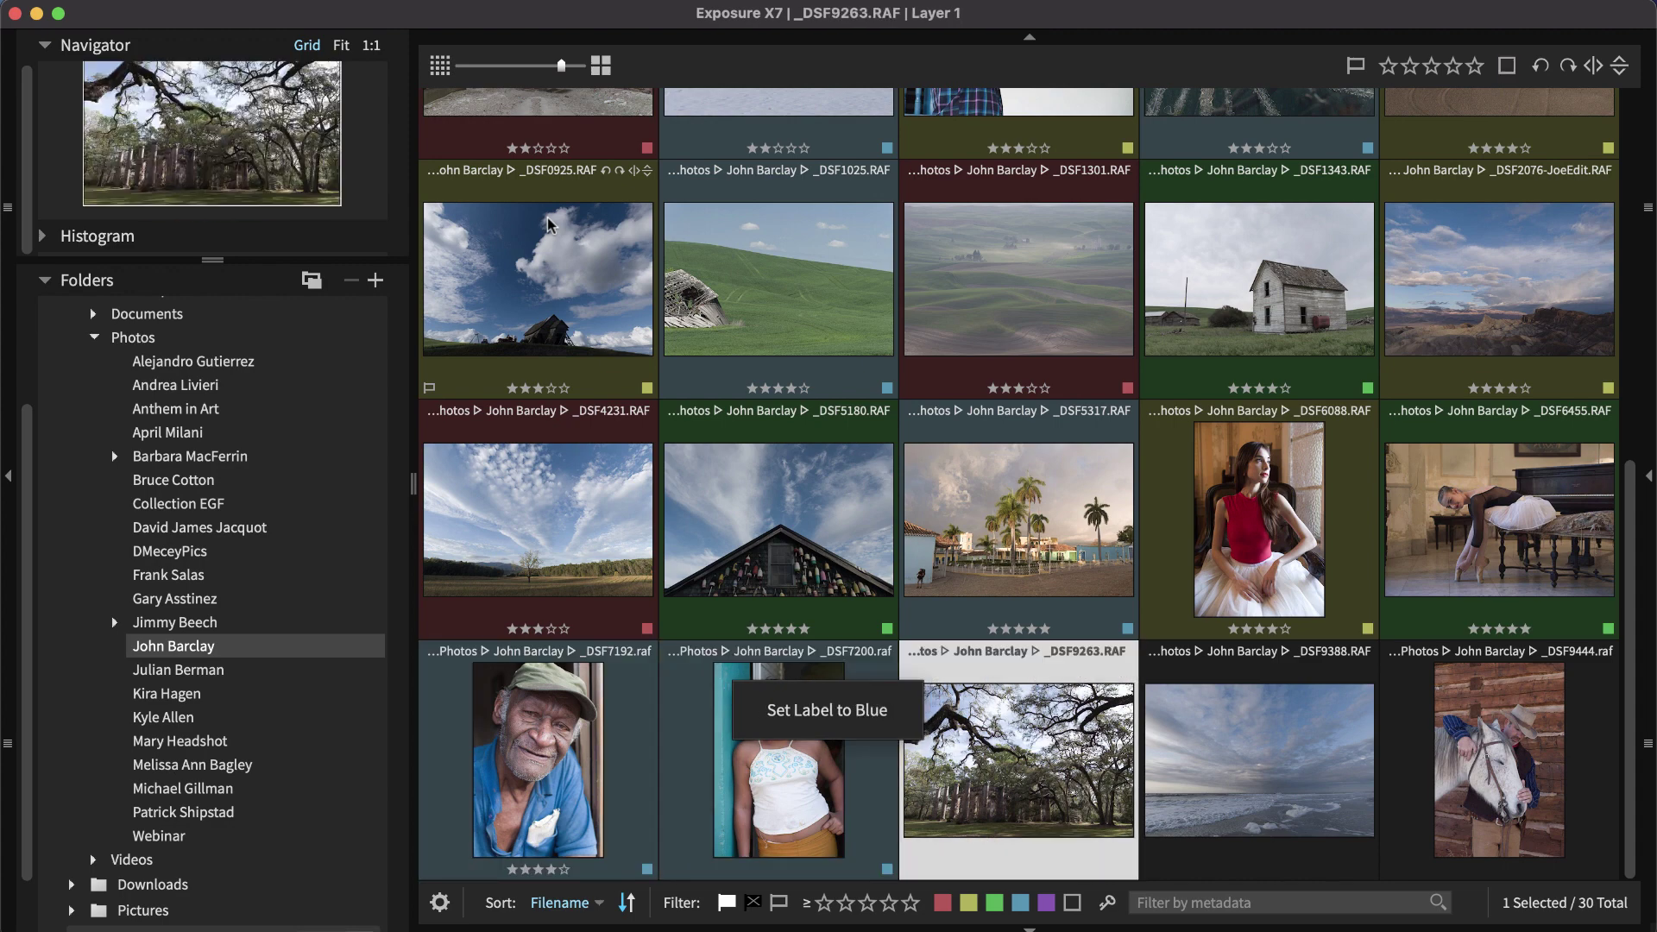
key("3")
key("Right")
key("3")
key("Right")
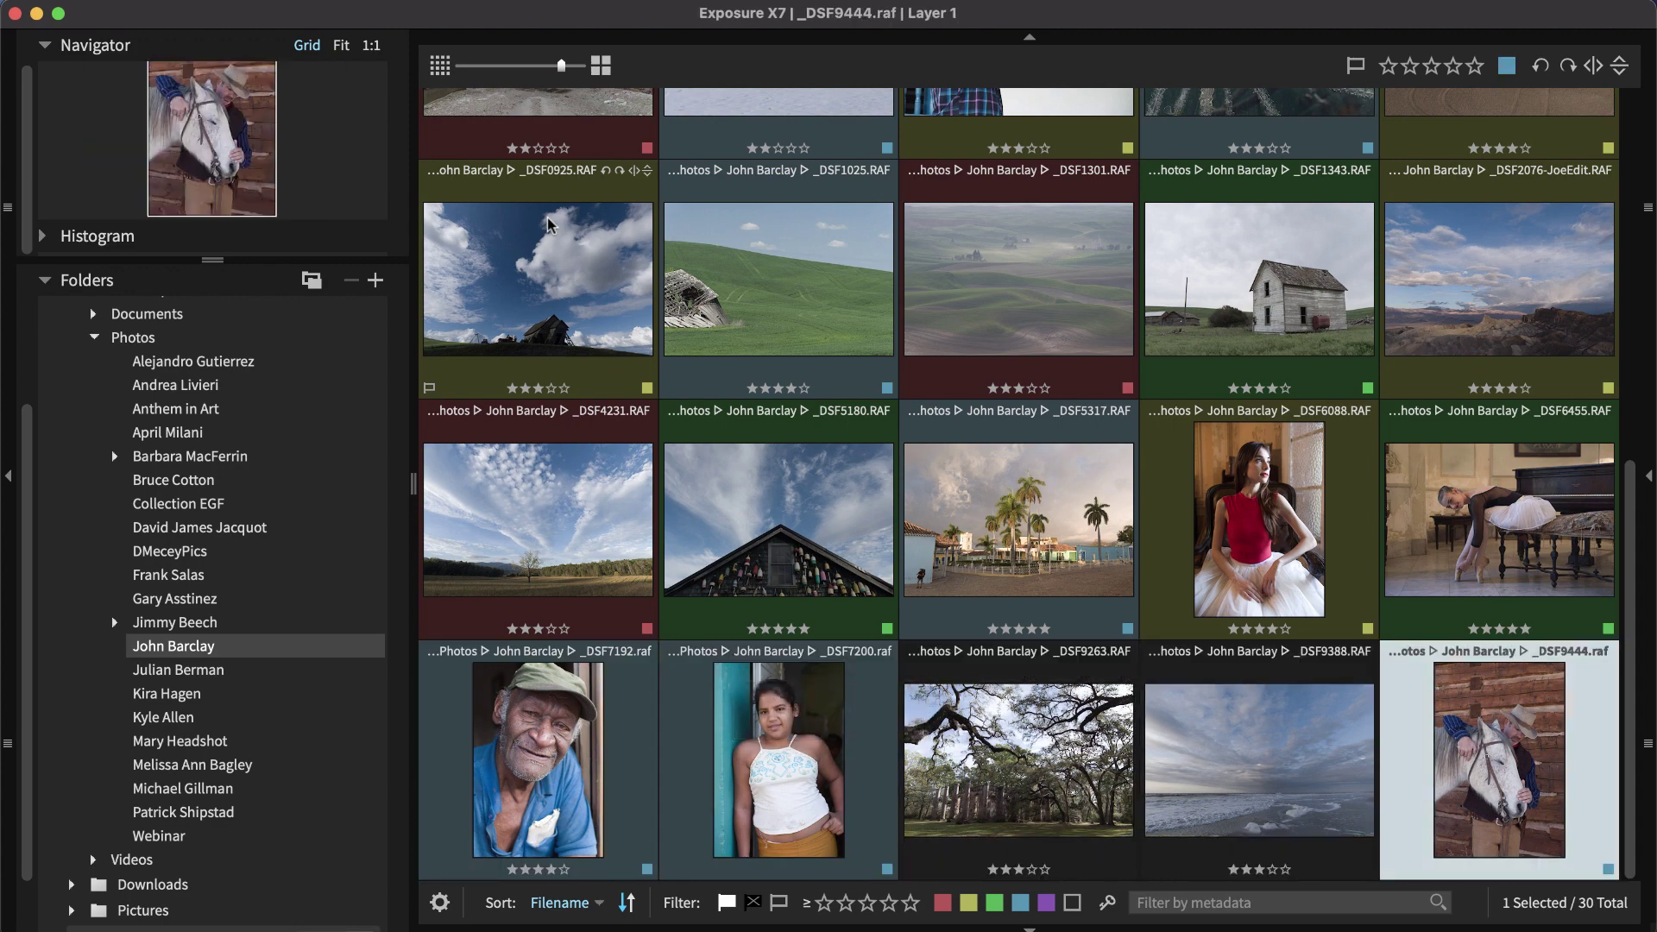
key("Home")
mouse_move(602, 246)
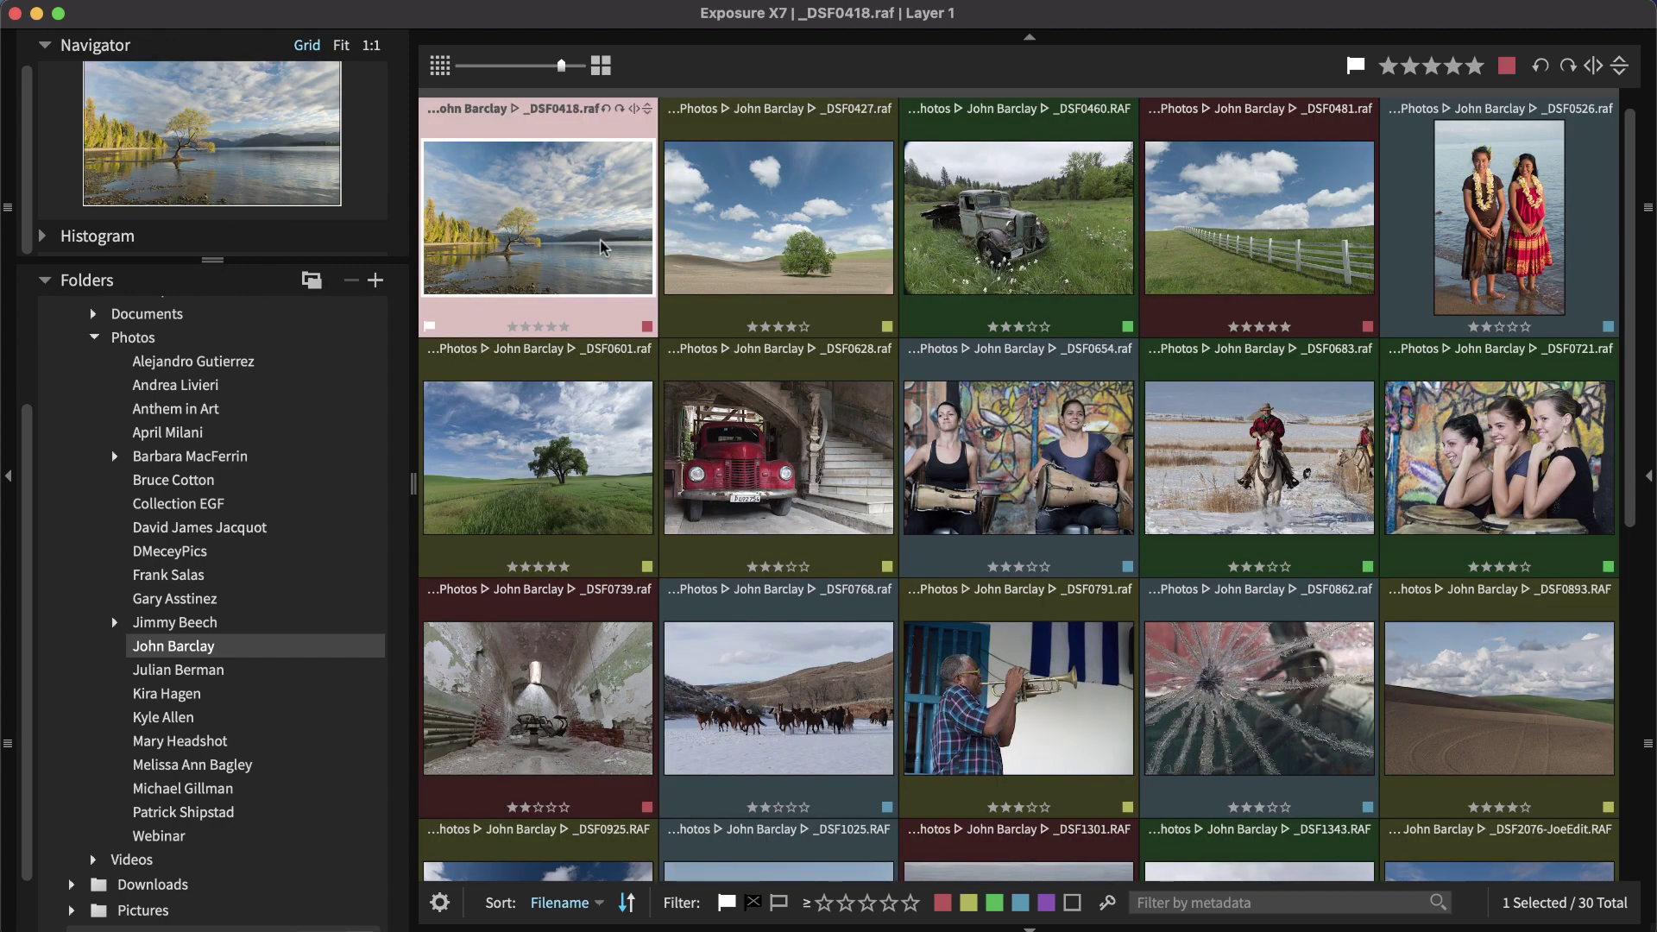
left_click(890, 904)
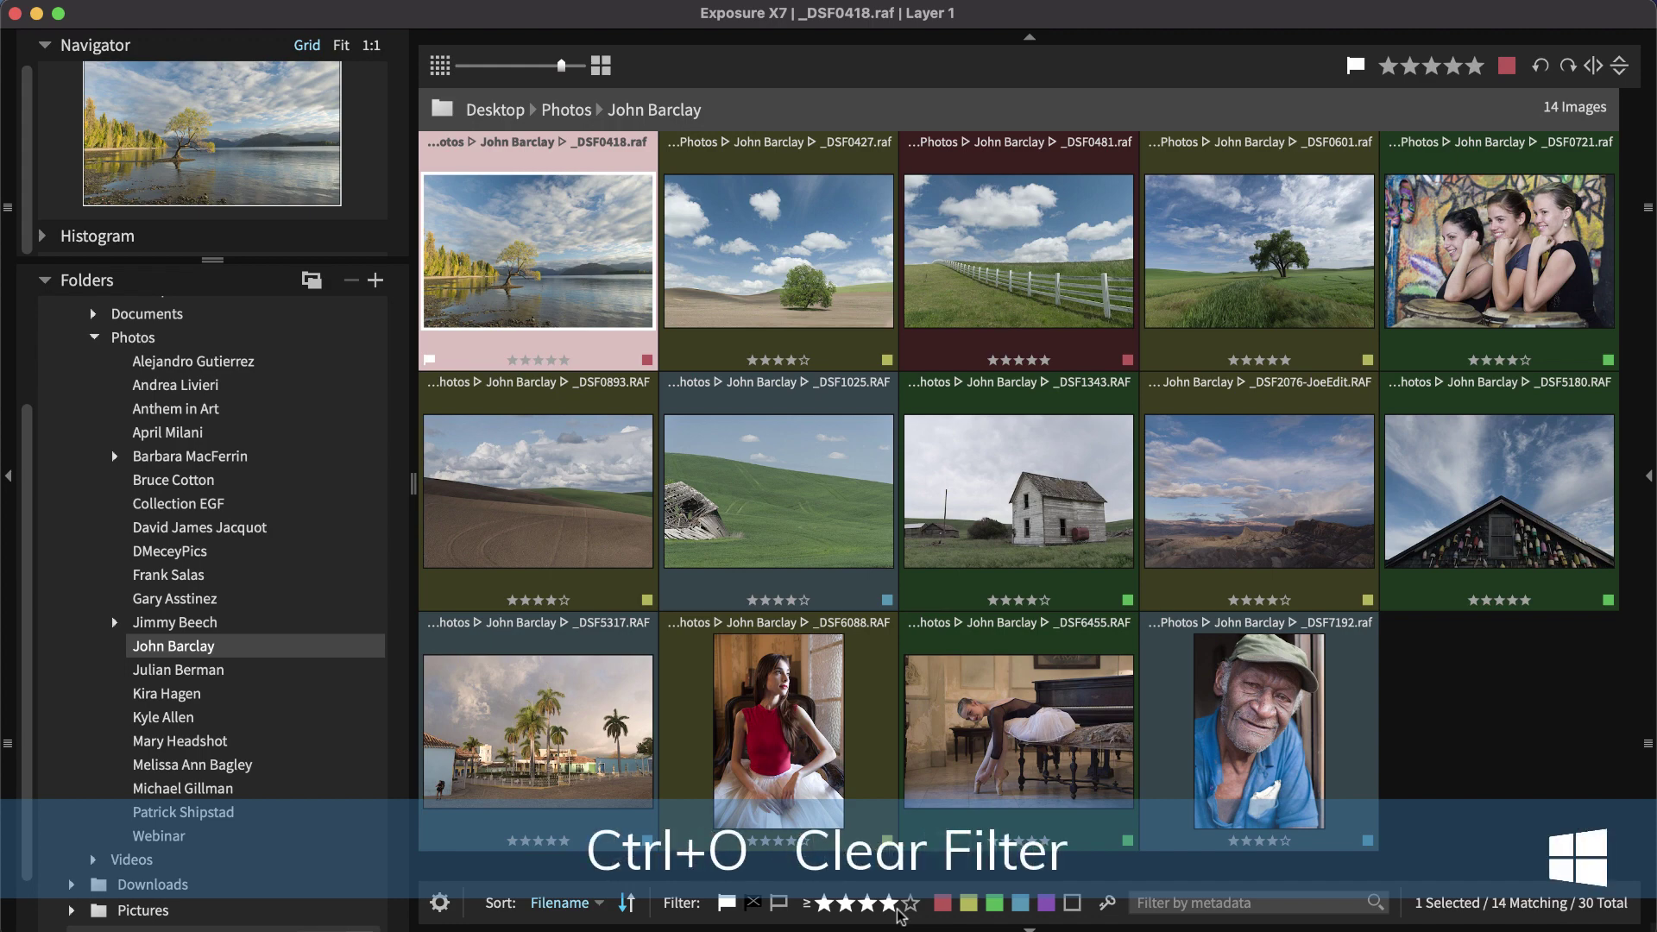
key("super+o")
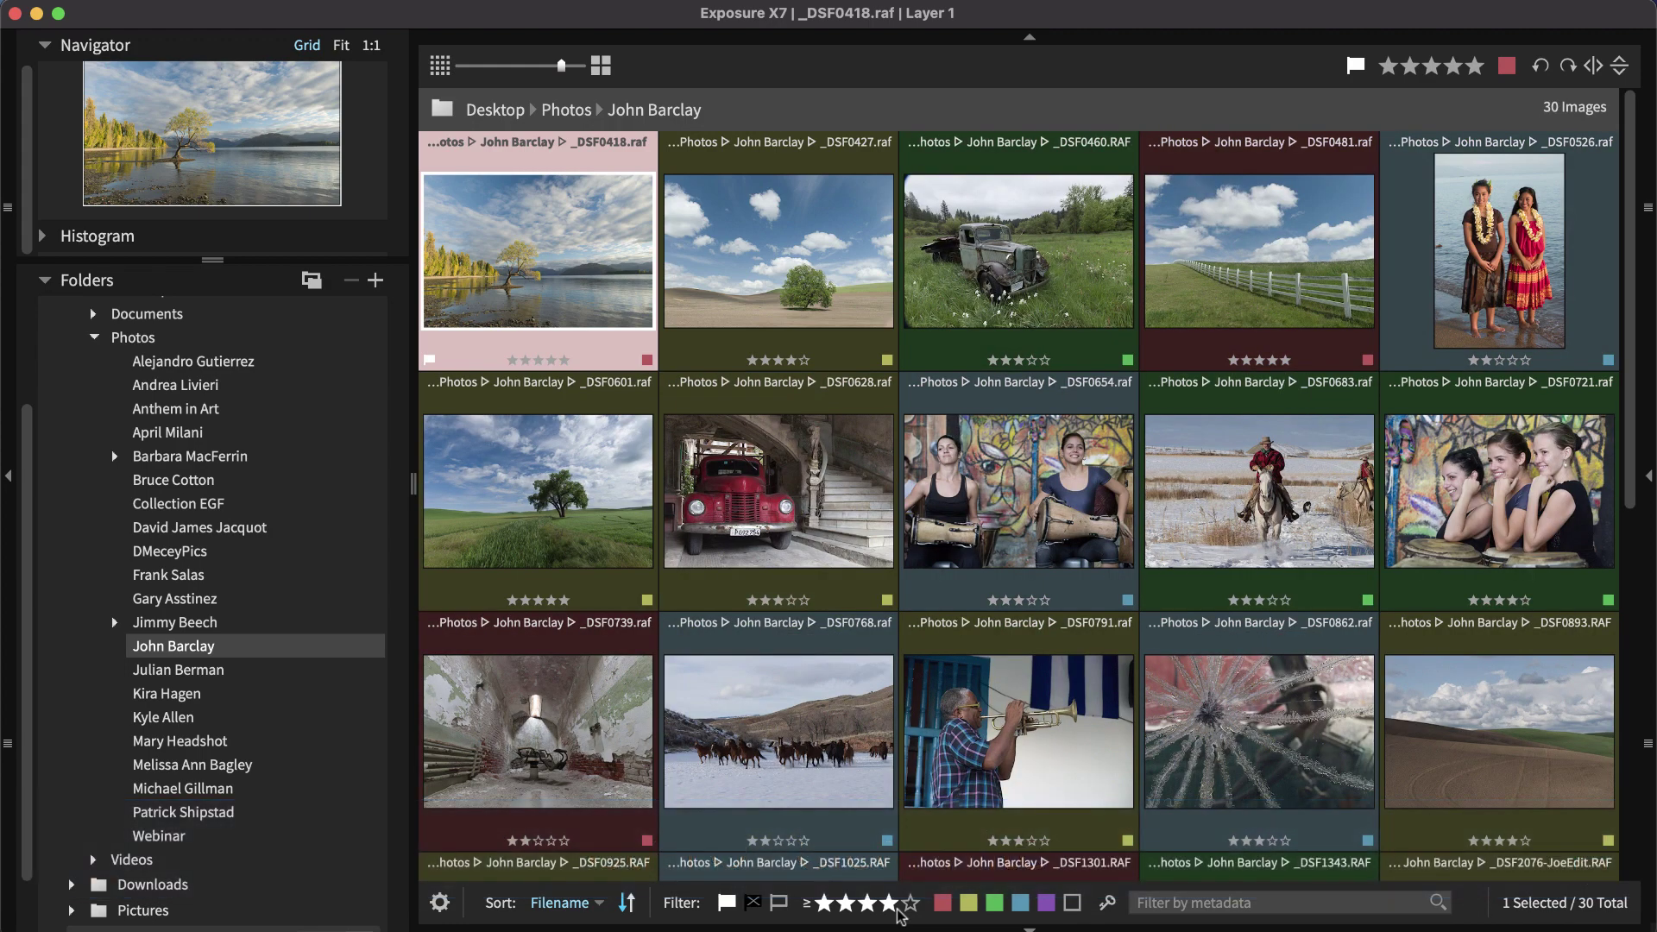
left_click(946, 906)
left_click(945, 906)
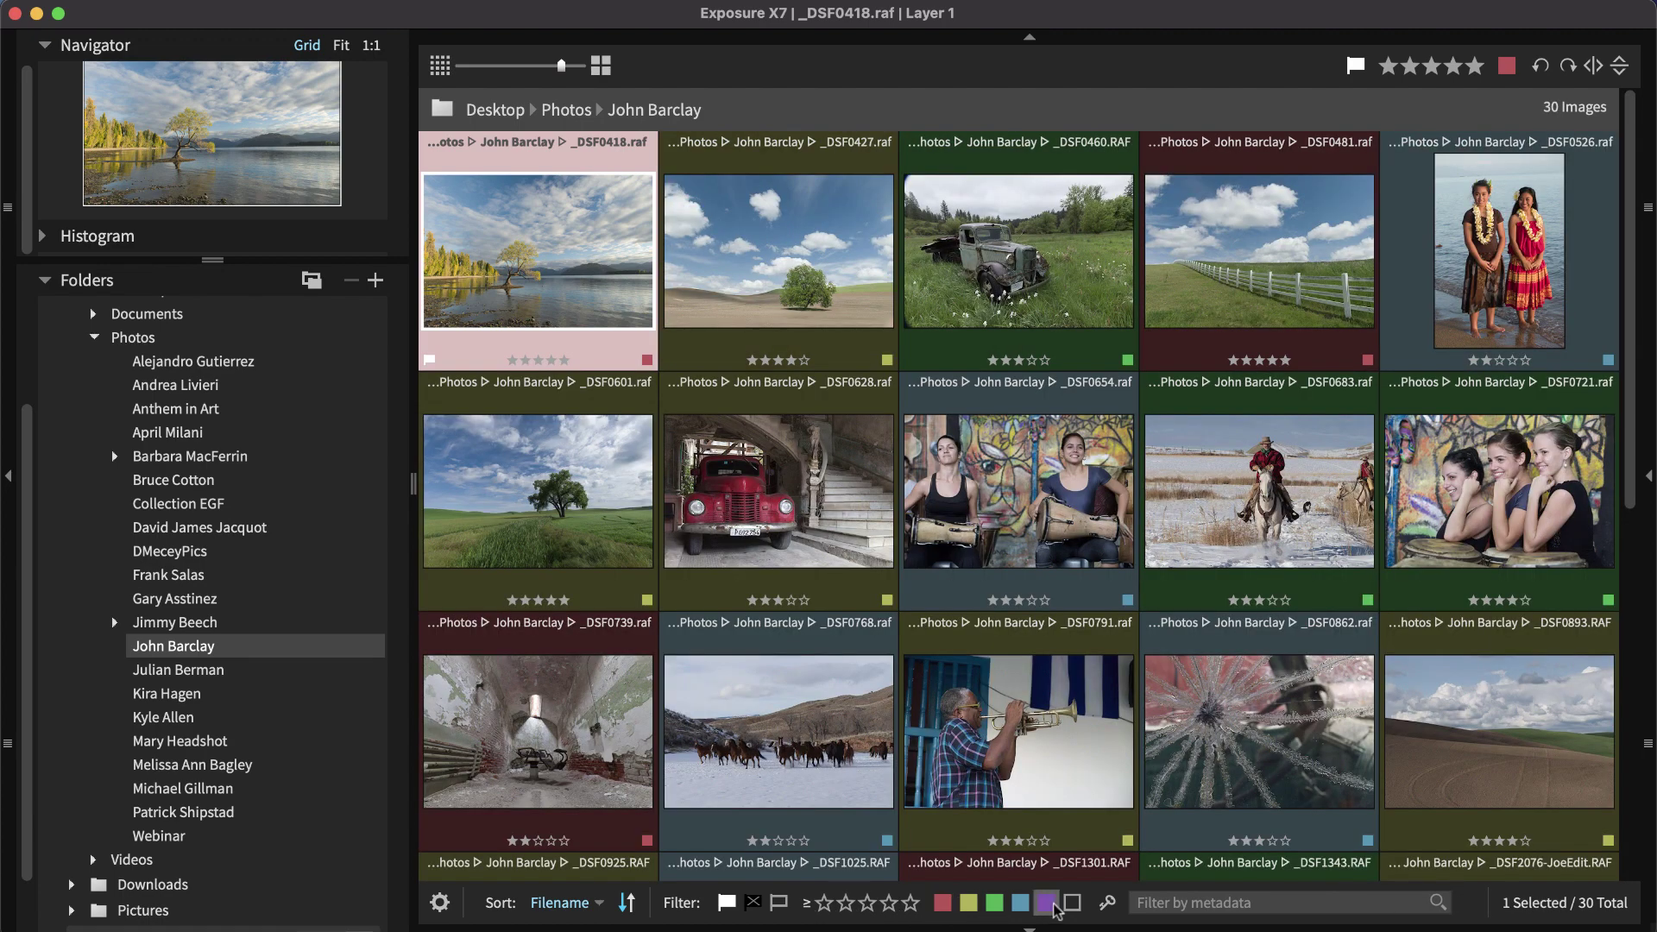
left_click(727, 903)
left_click(736, 906)
left_click(562, 903)
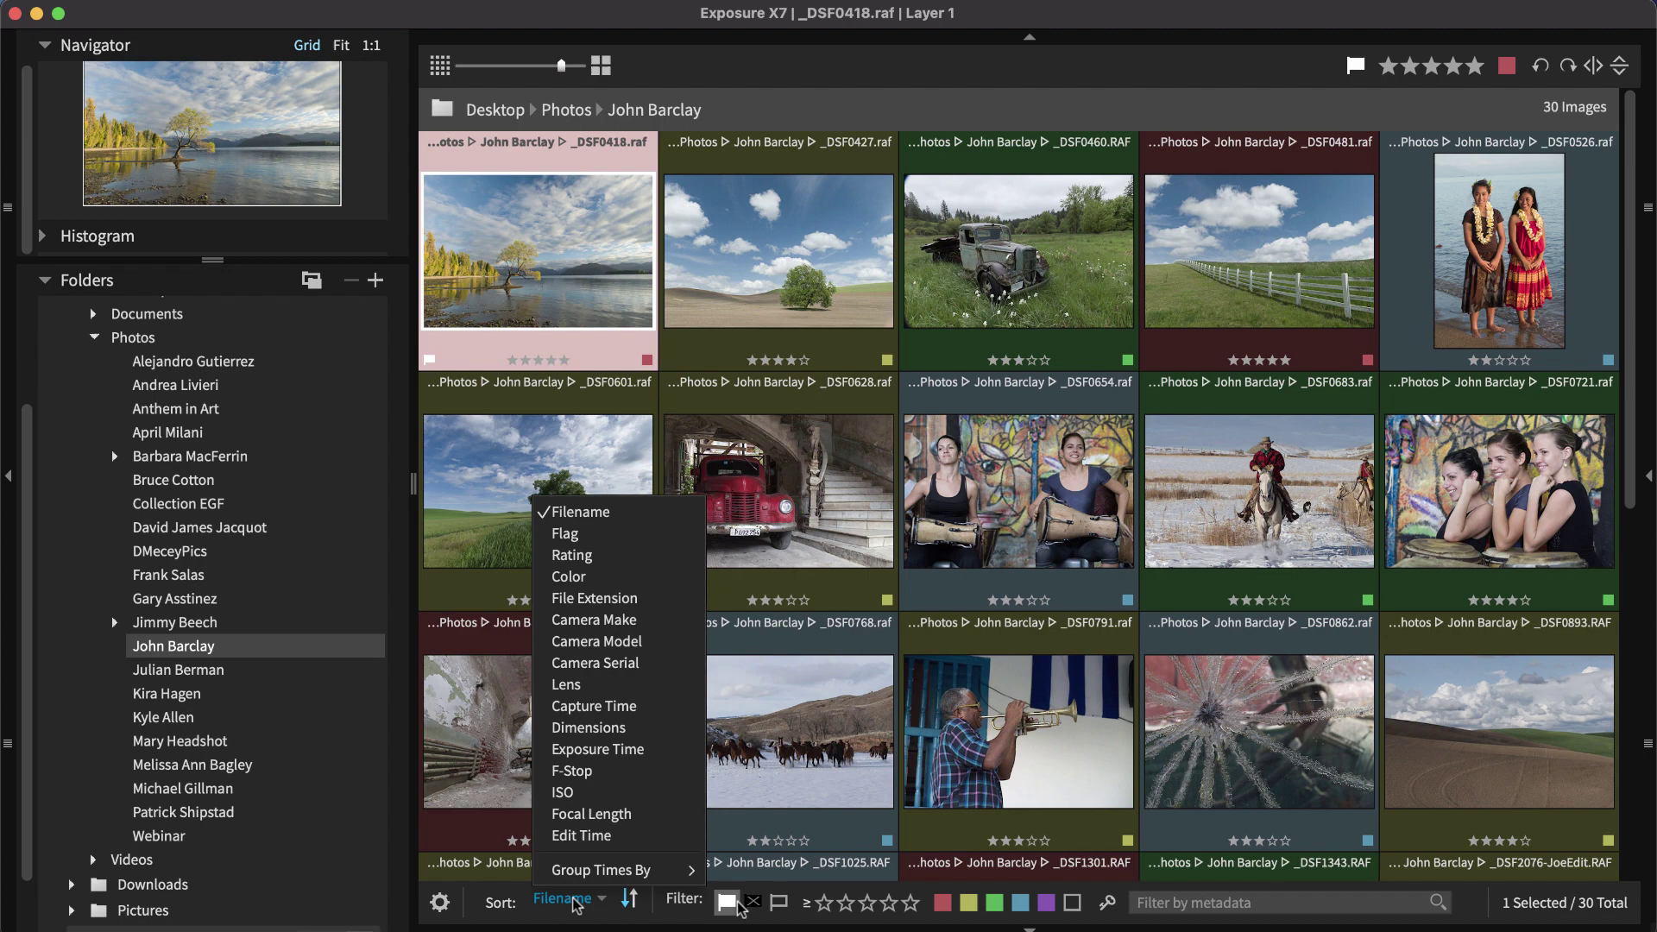
left_click(740, 908)
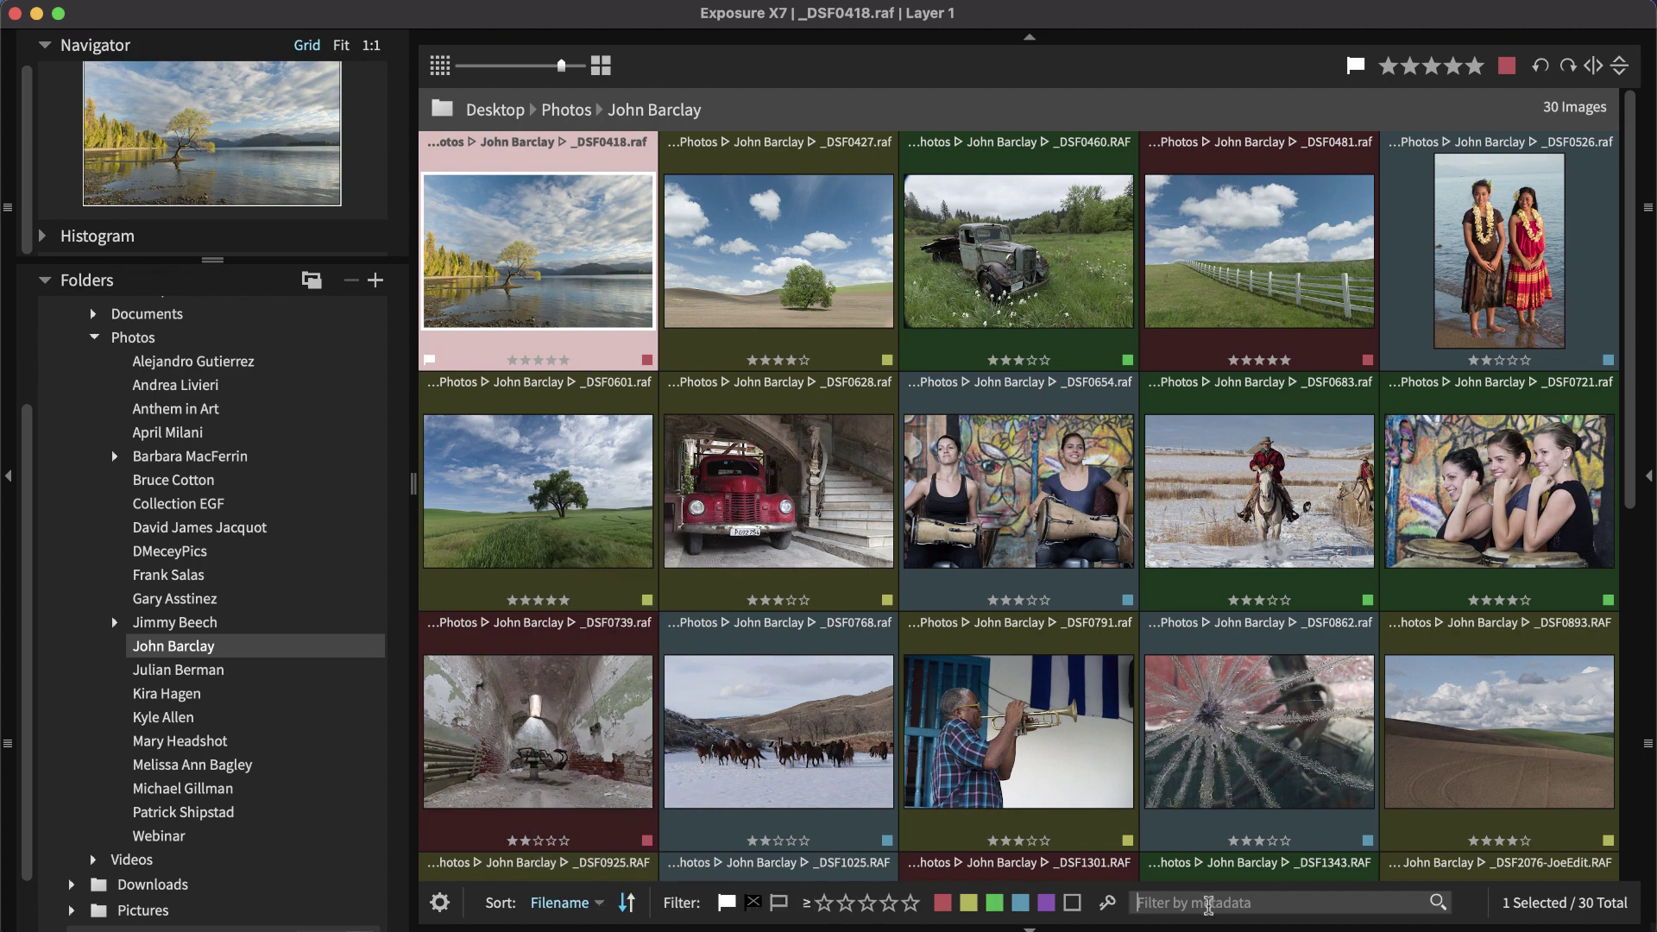
left_click(1206, 902)
type("iso 1600")
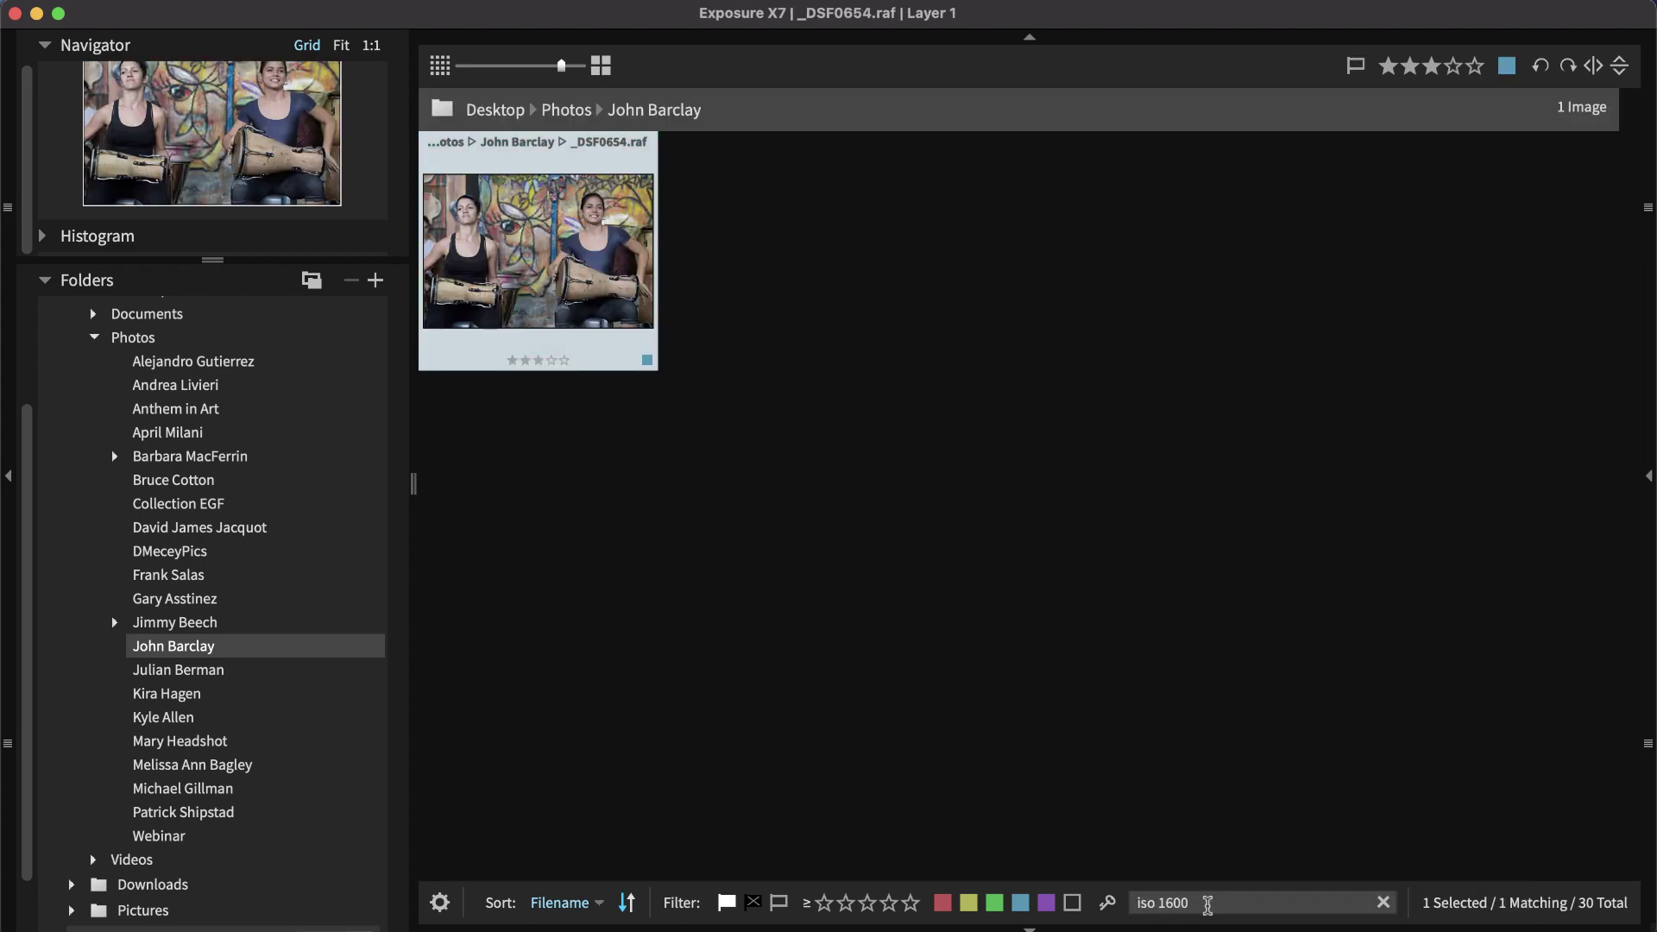
key("super+a")
key("BackSpace")
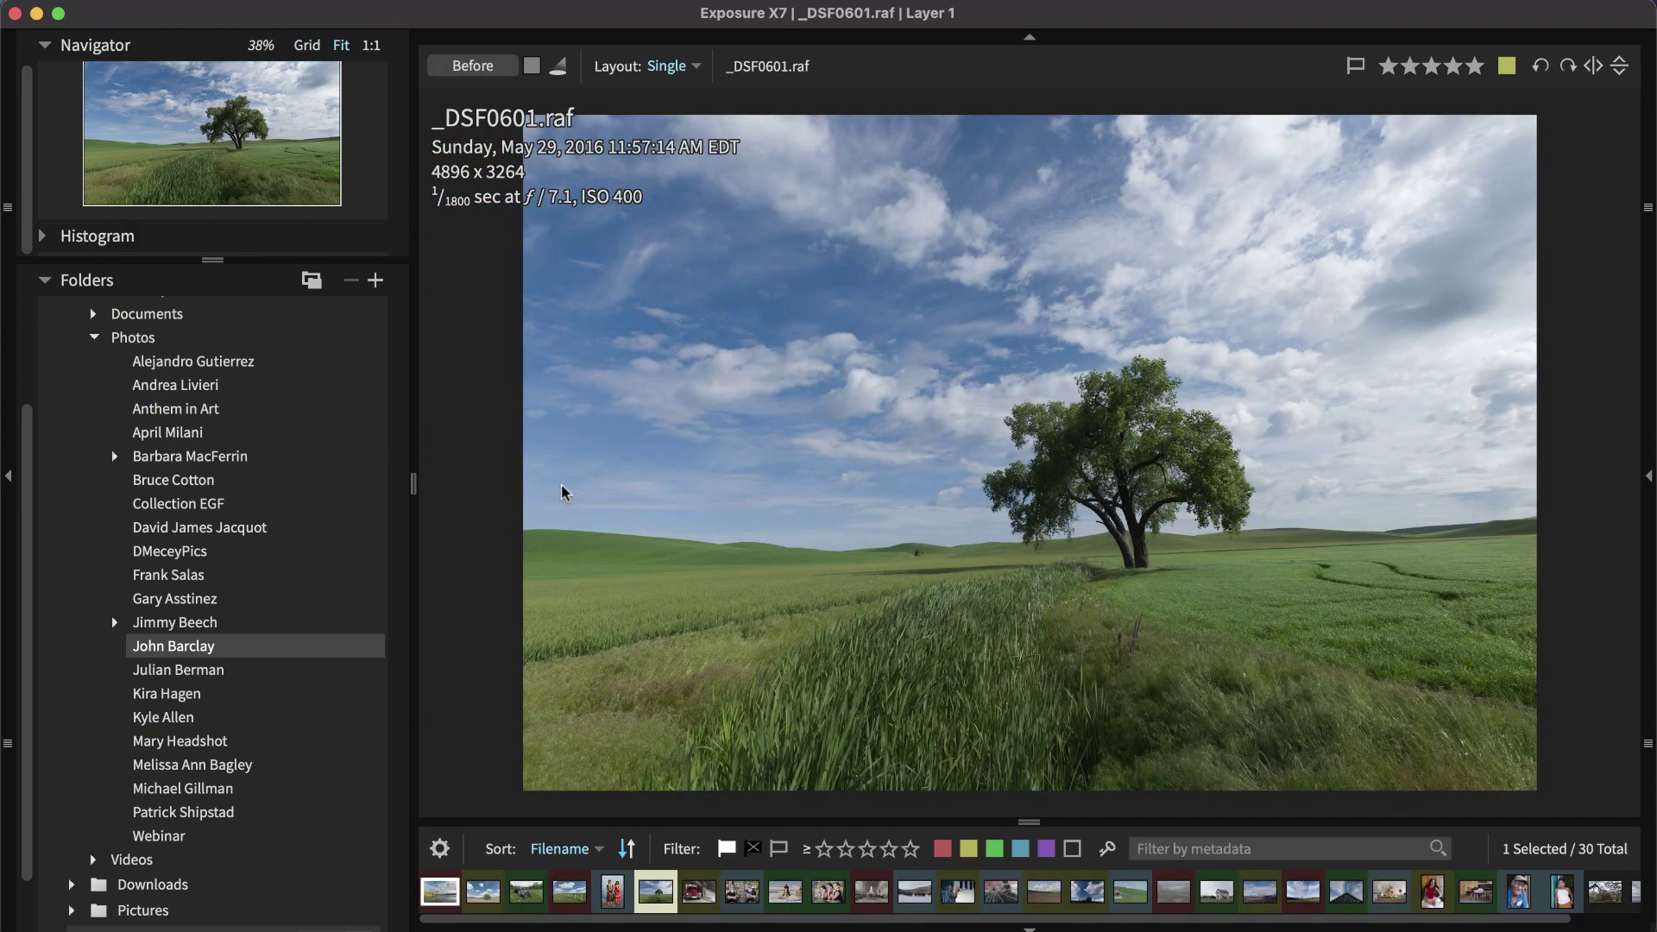
Switch to the Editing workspace with the adjustments panel shown
left_click(1645, 716)
left_click(1610, 921)
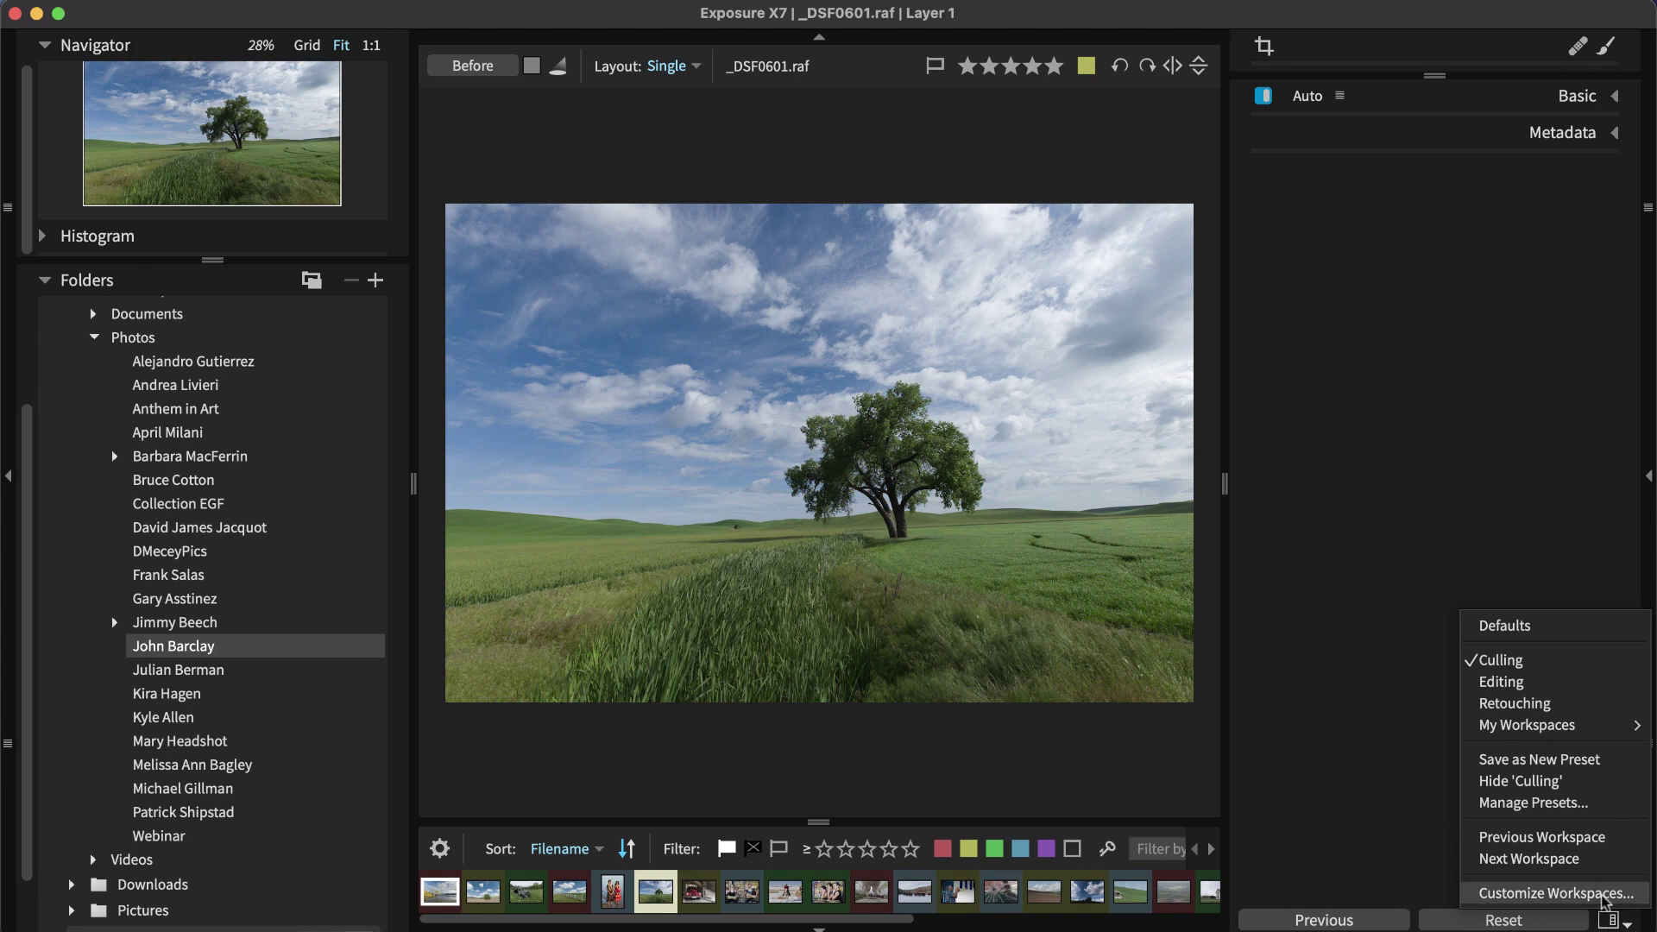
left_click(1501, 683)
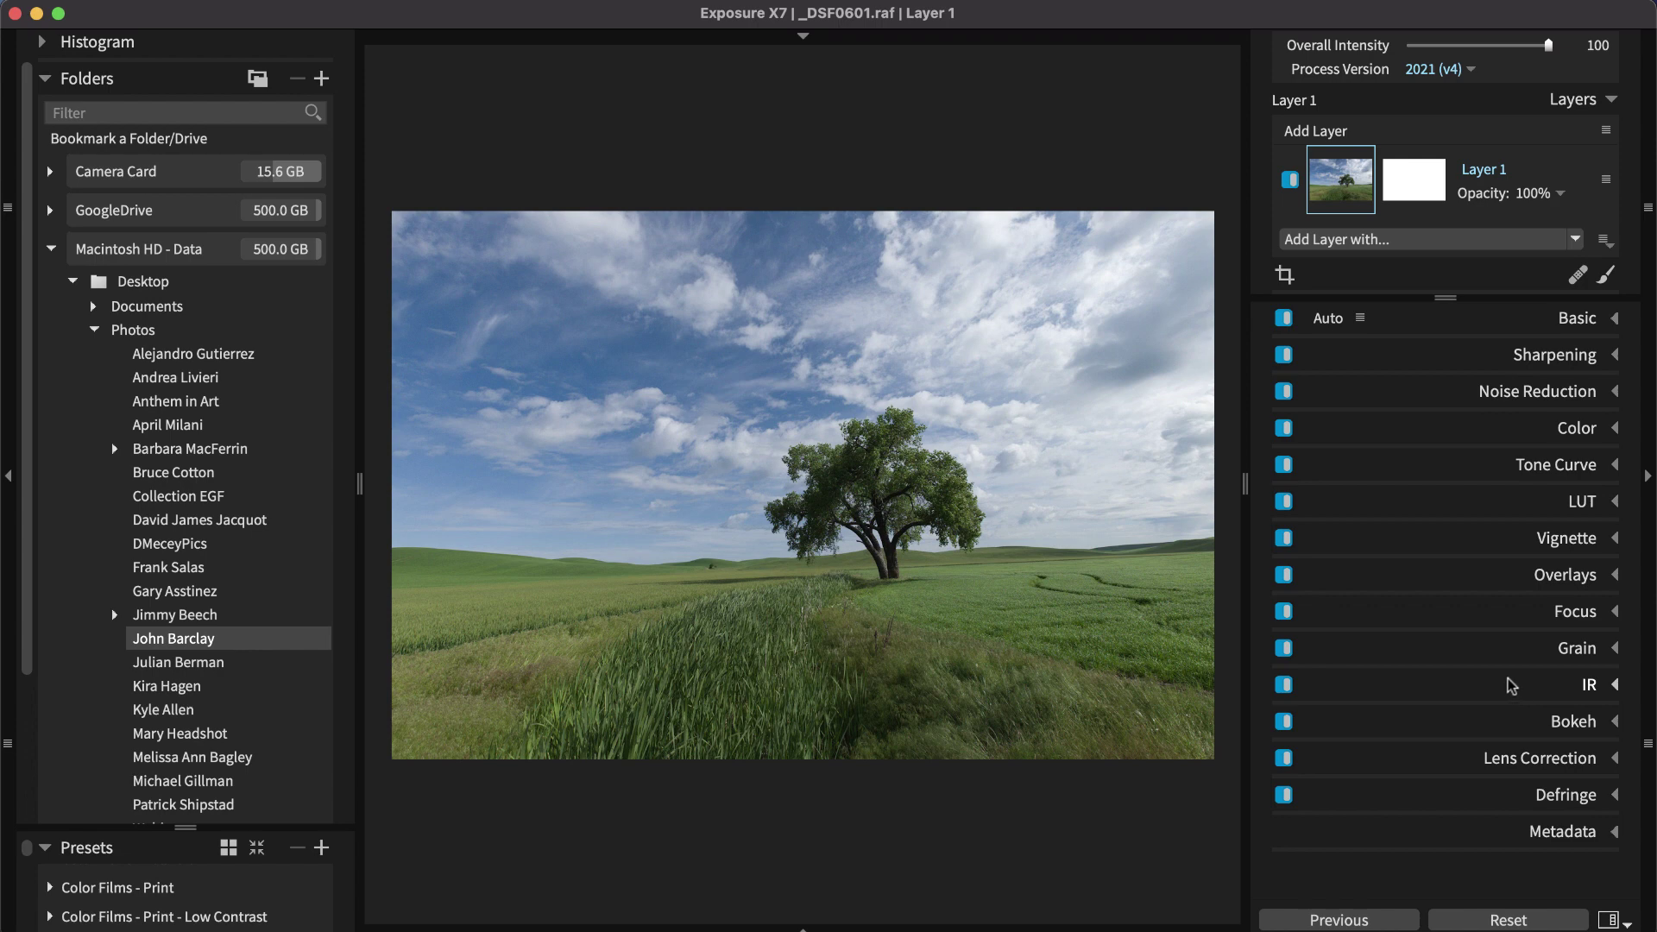
Show the filmstrip and bring up the tree-in-field photo _DSF0601
left_click(807, 928)
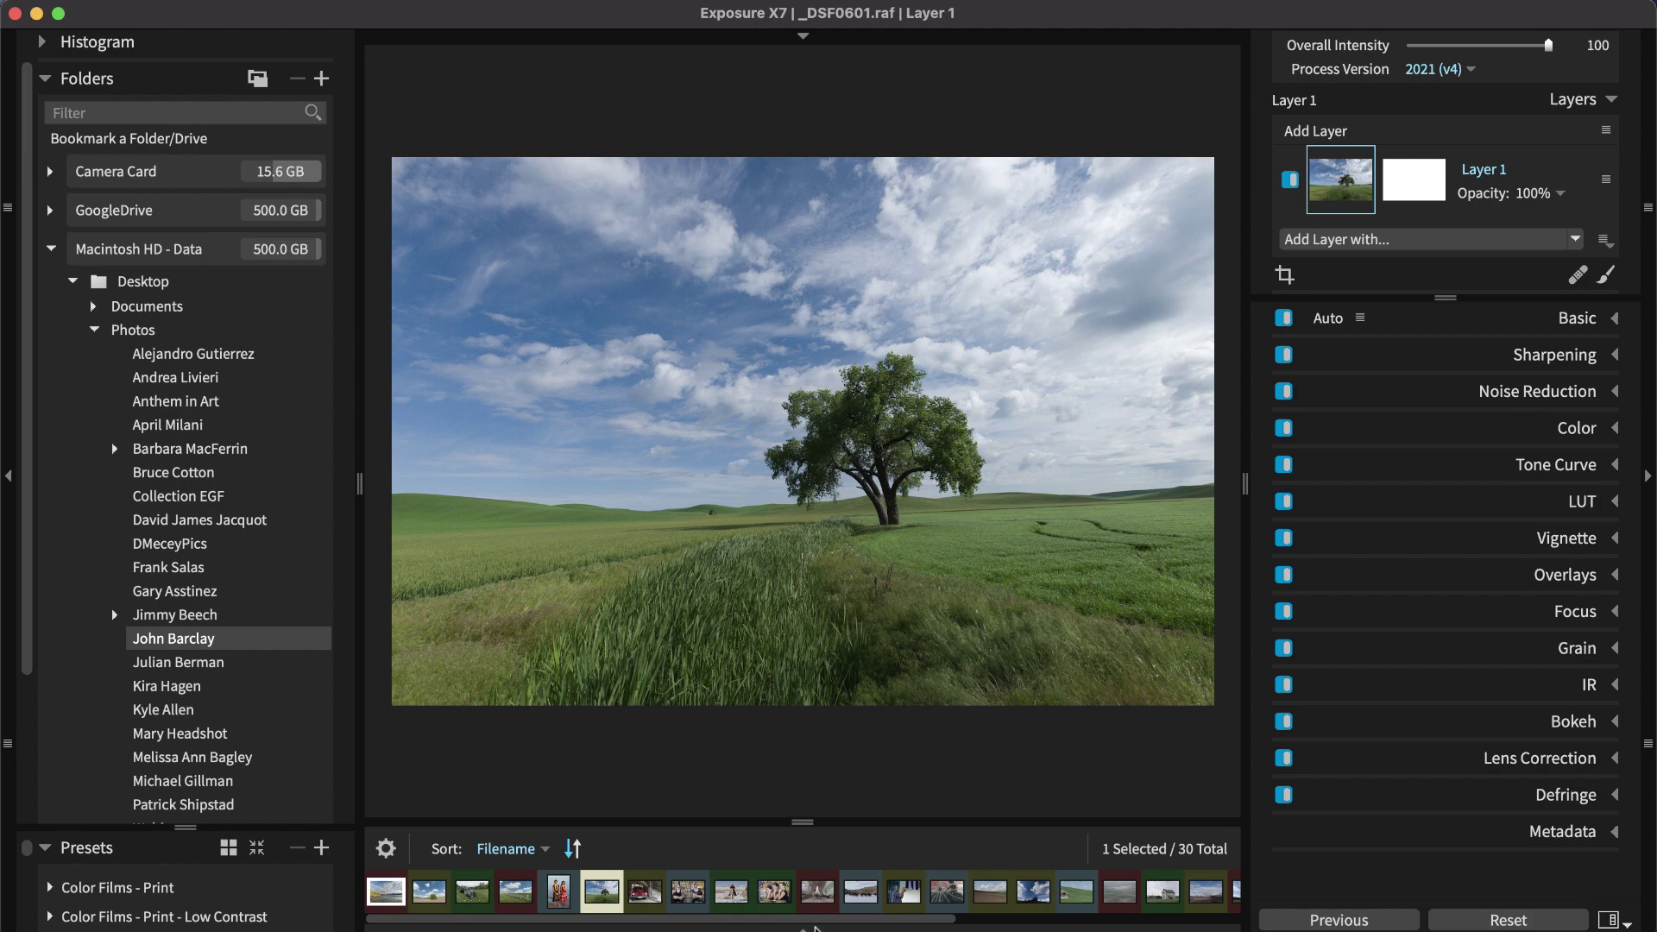
left_click(432, 897)
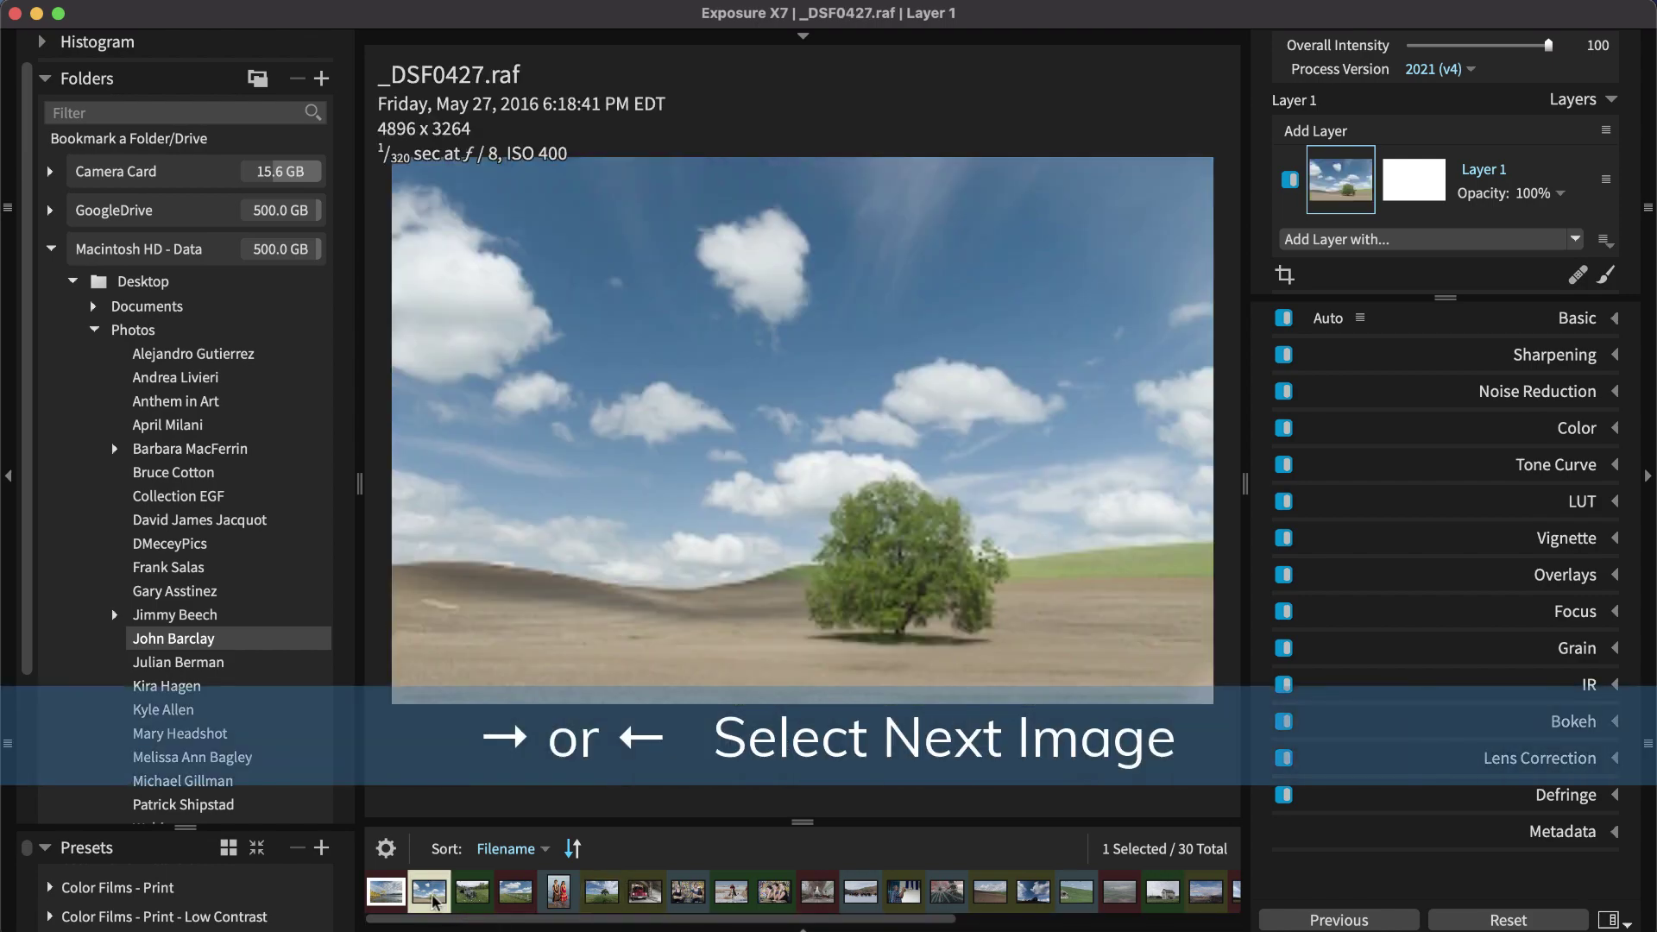
key("Right")
key("Right")
key("Right")
key("Right")
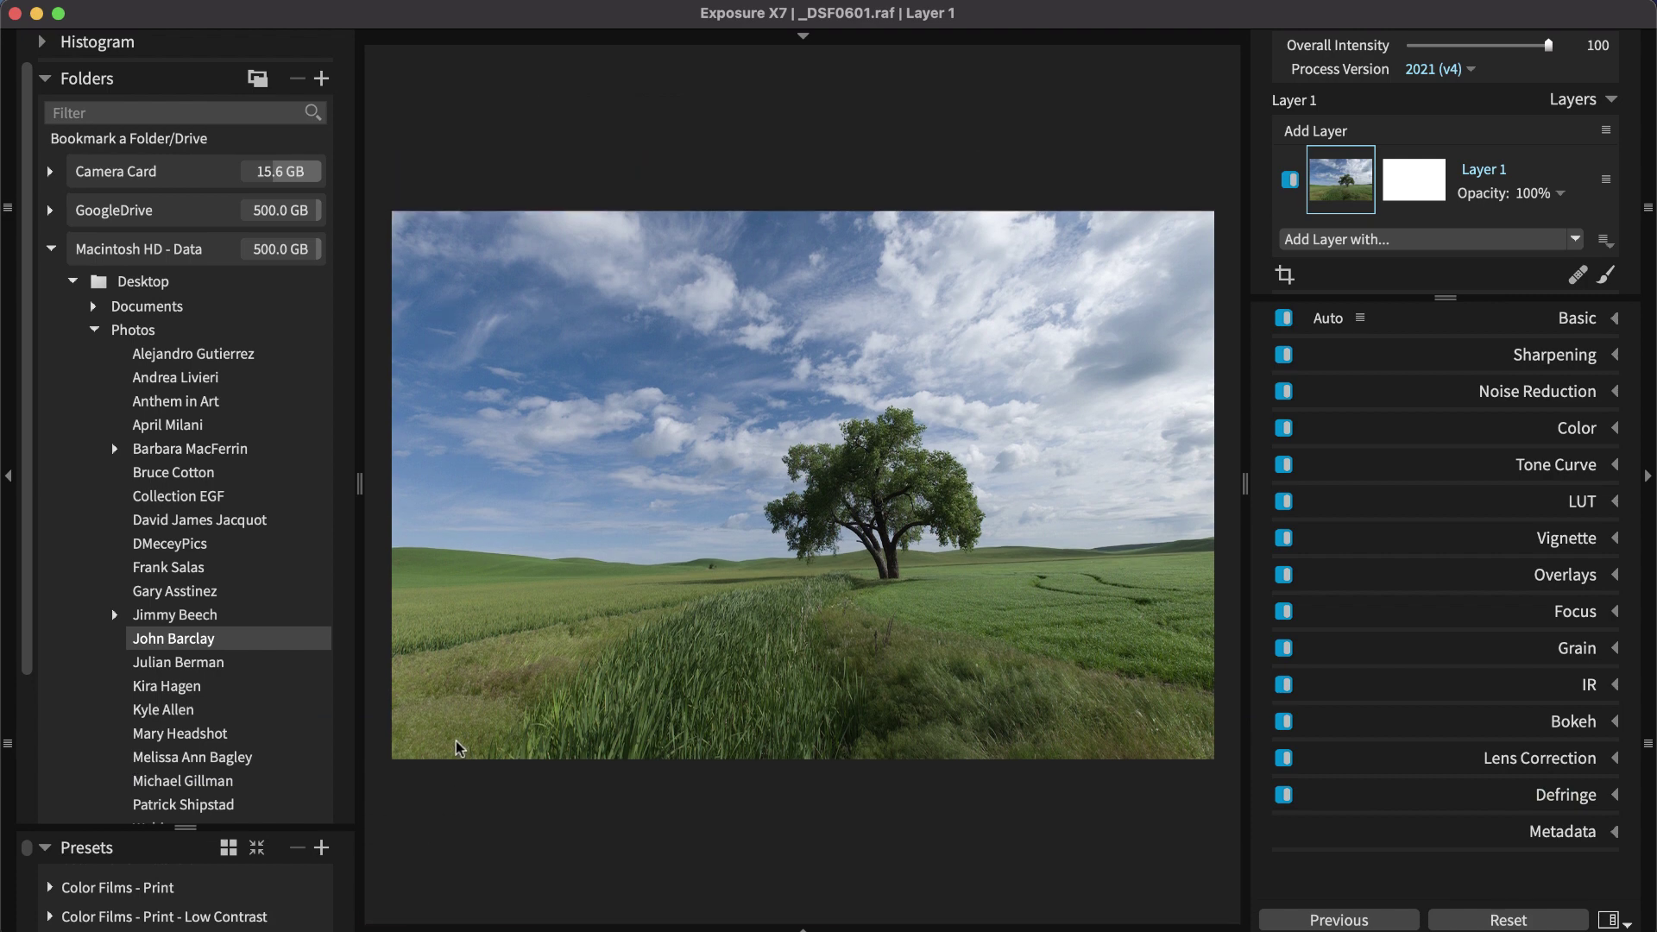
Enlarge the Presets list filtered to All, then move to the beach portrait _DSF0526
left_click_drag(185, 827, 201, 166)
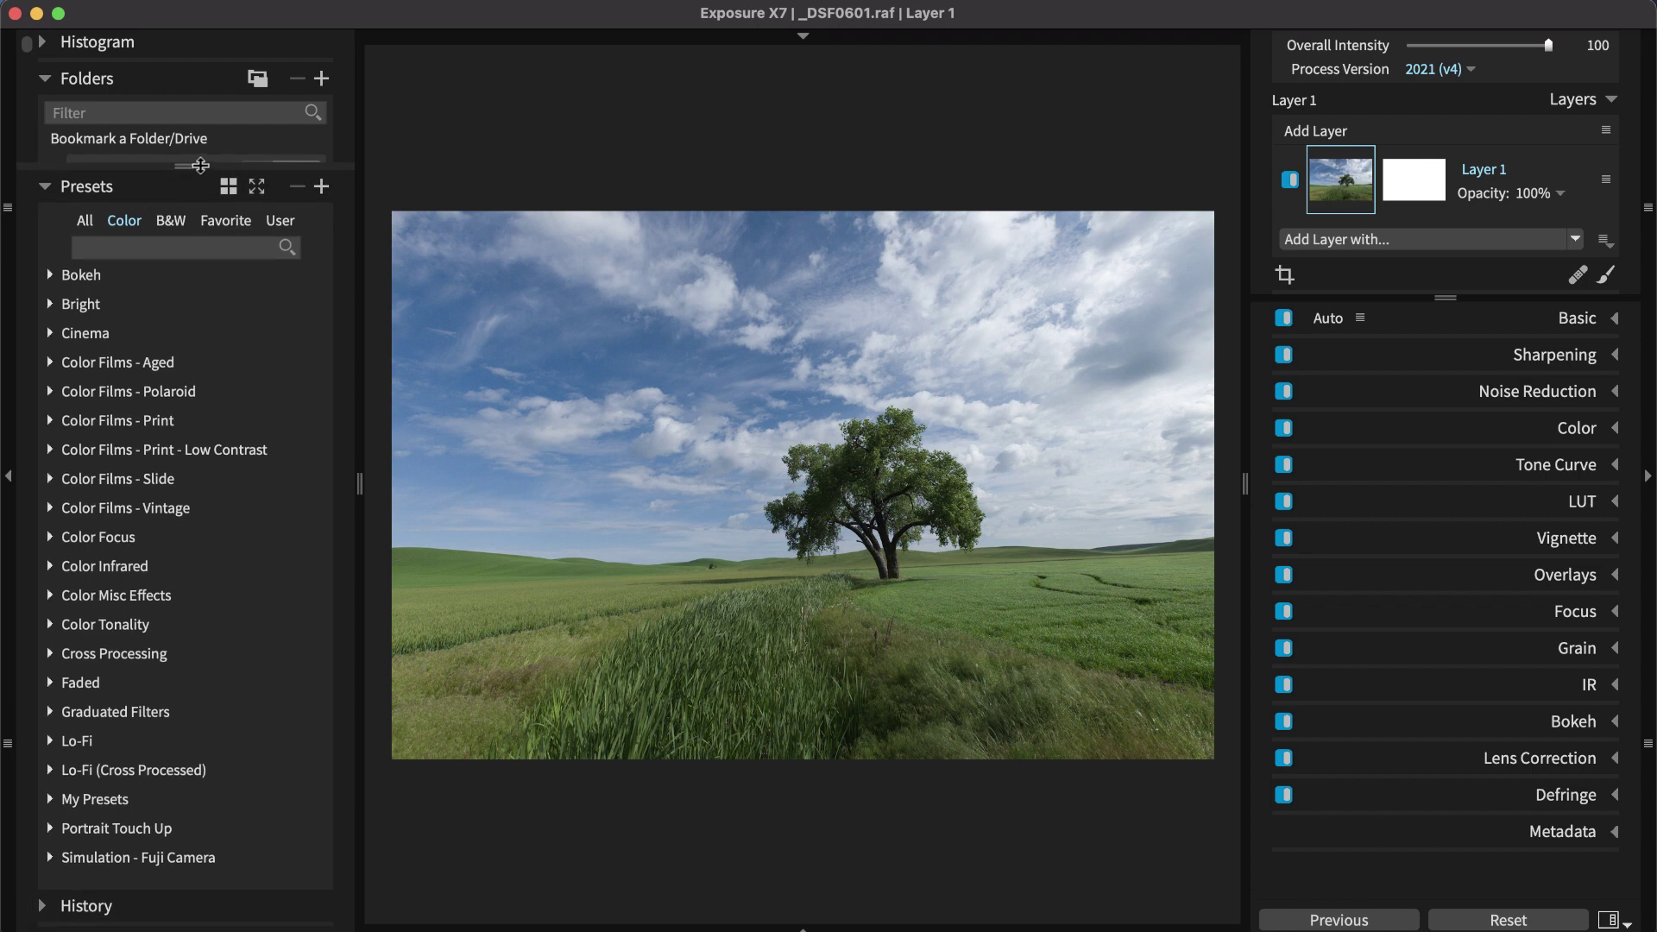
left_click(84, 220)
left_click_drag(148, 162, 136, 58)
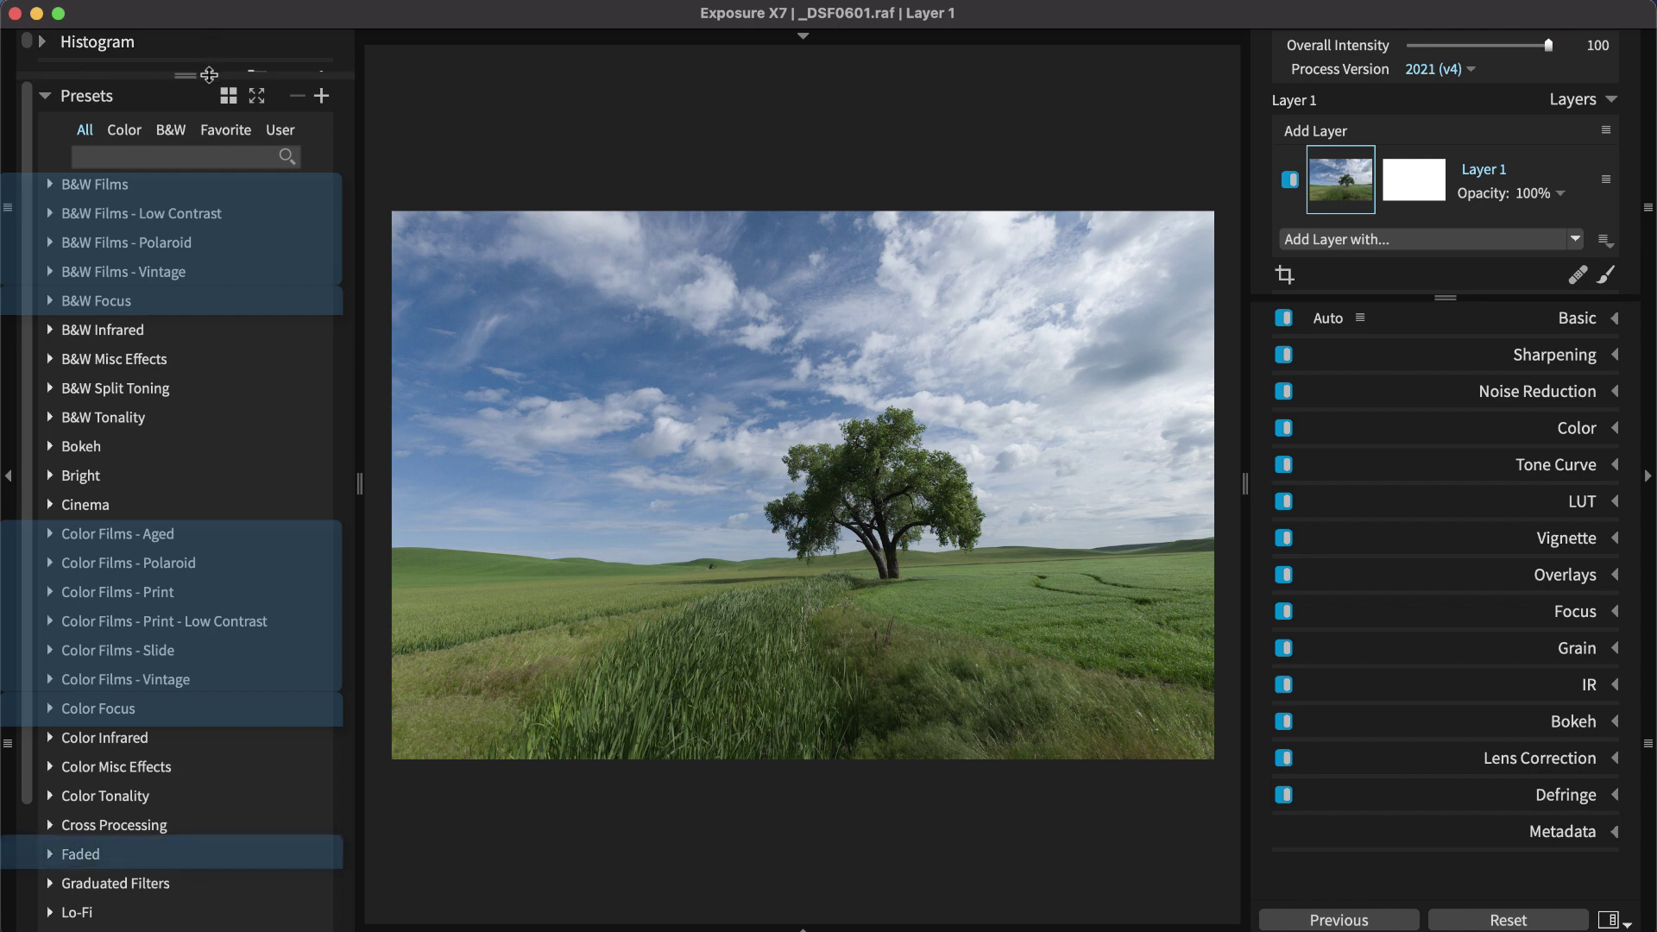
key("Left")
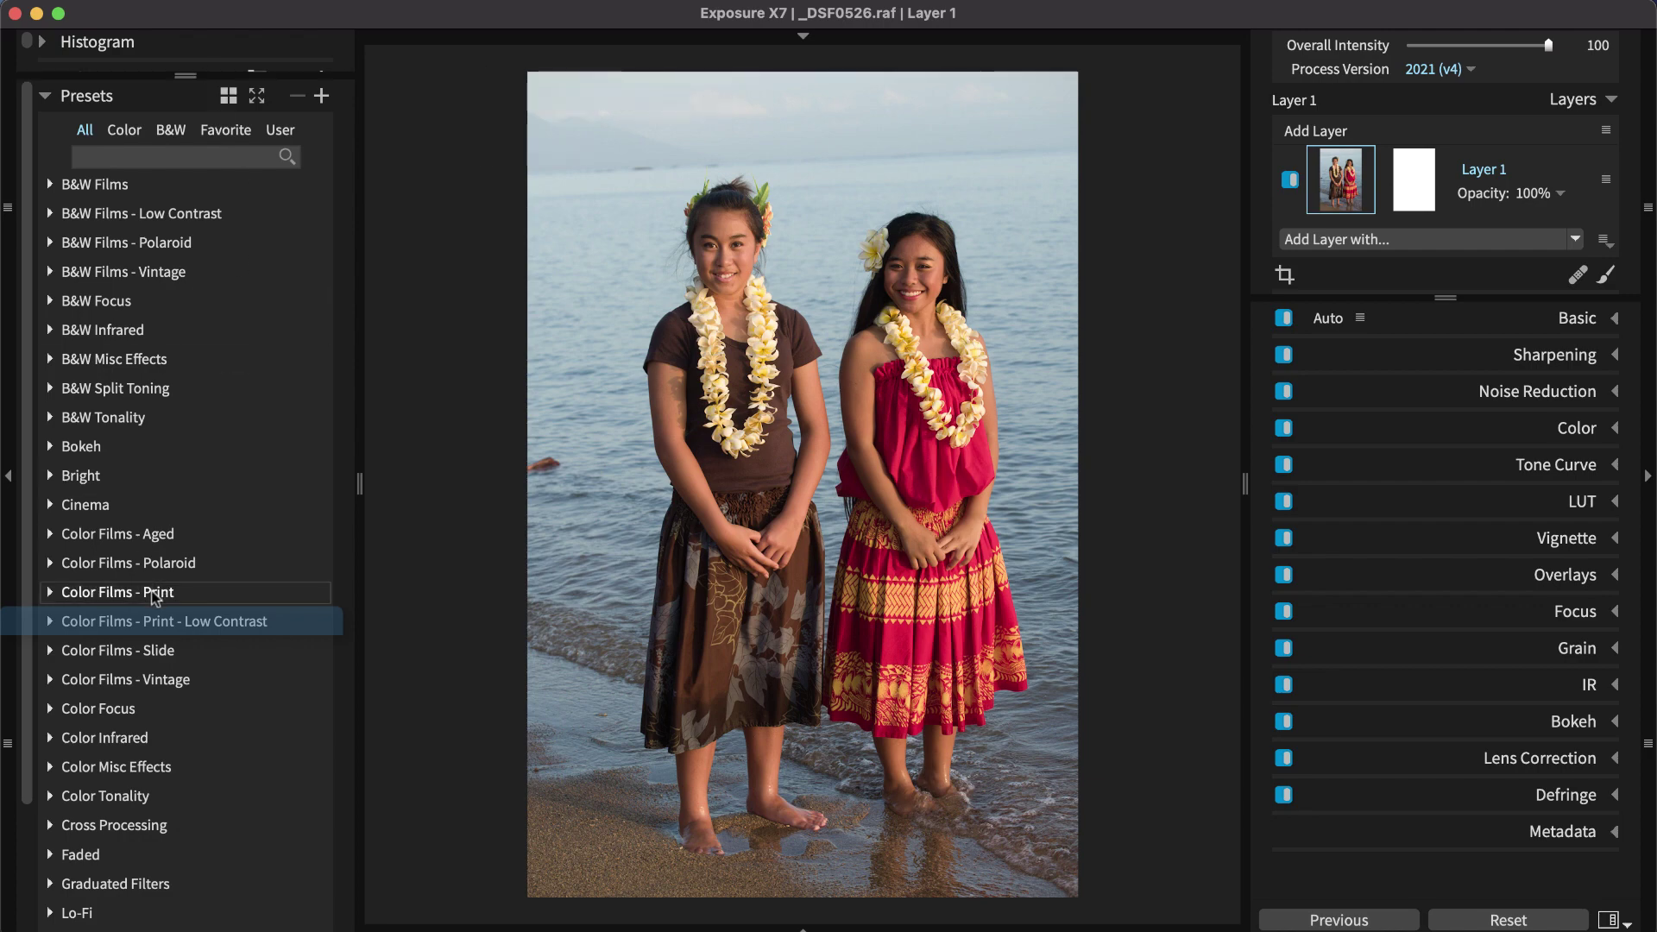
Apply Kodak Portra 160NC from Color Films - Print - Low Contrast to the beach portrait
left_click(149, 622)
scroll(156, 544, "down", 10)
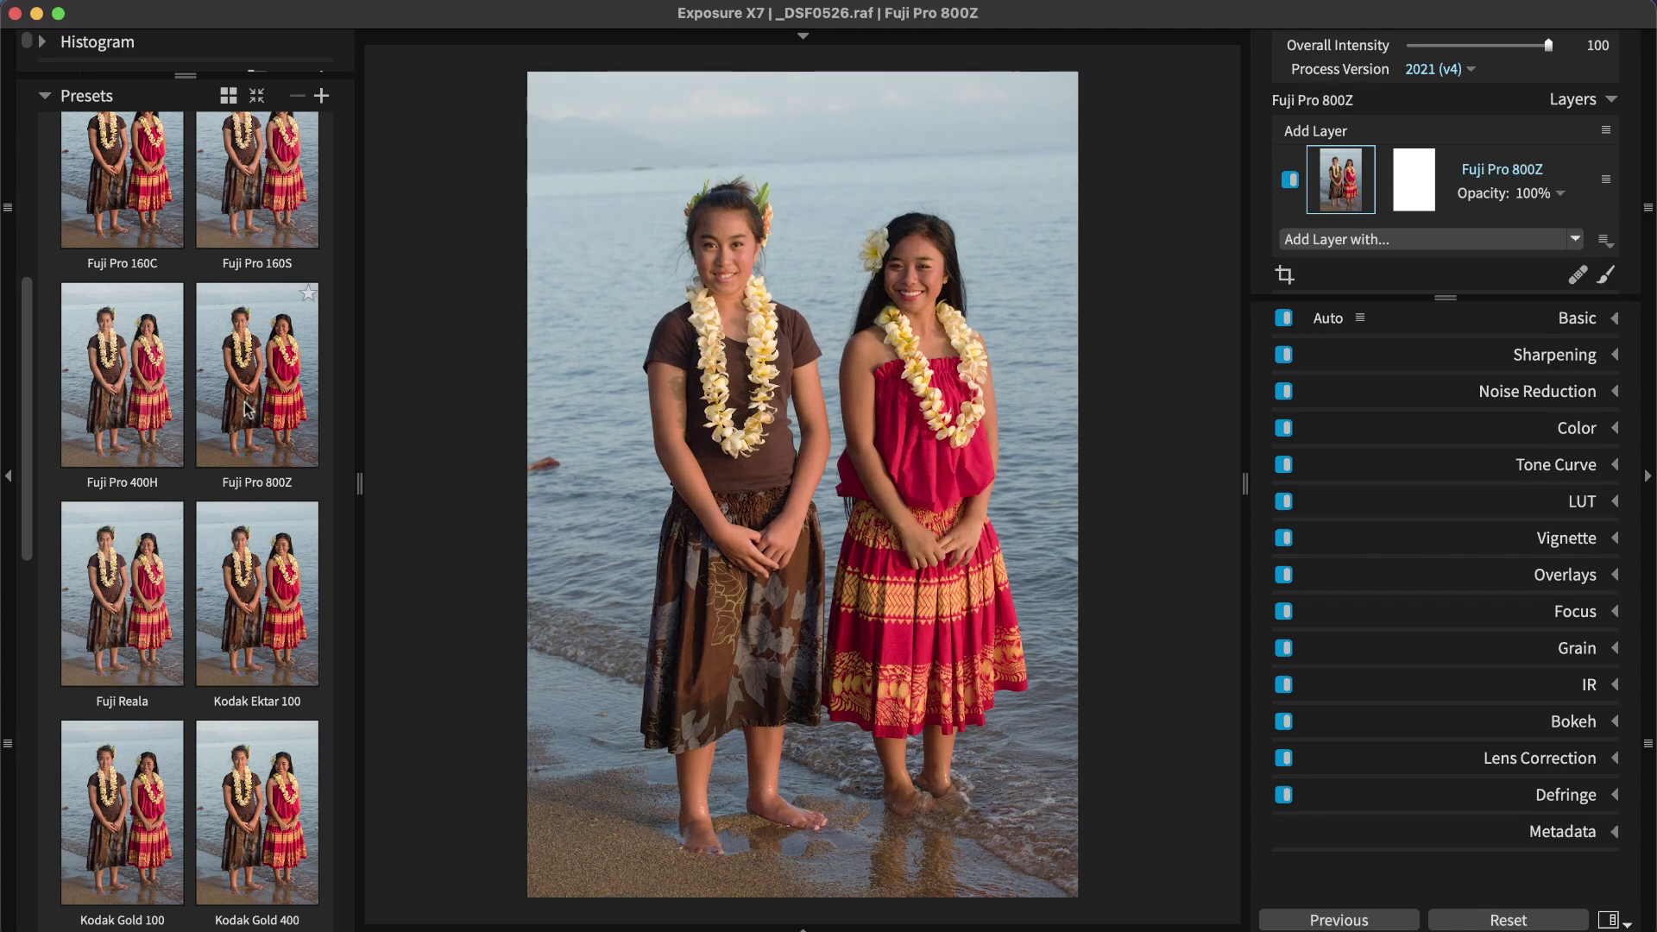
scroll(248, 409, "down", 5)
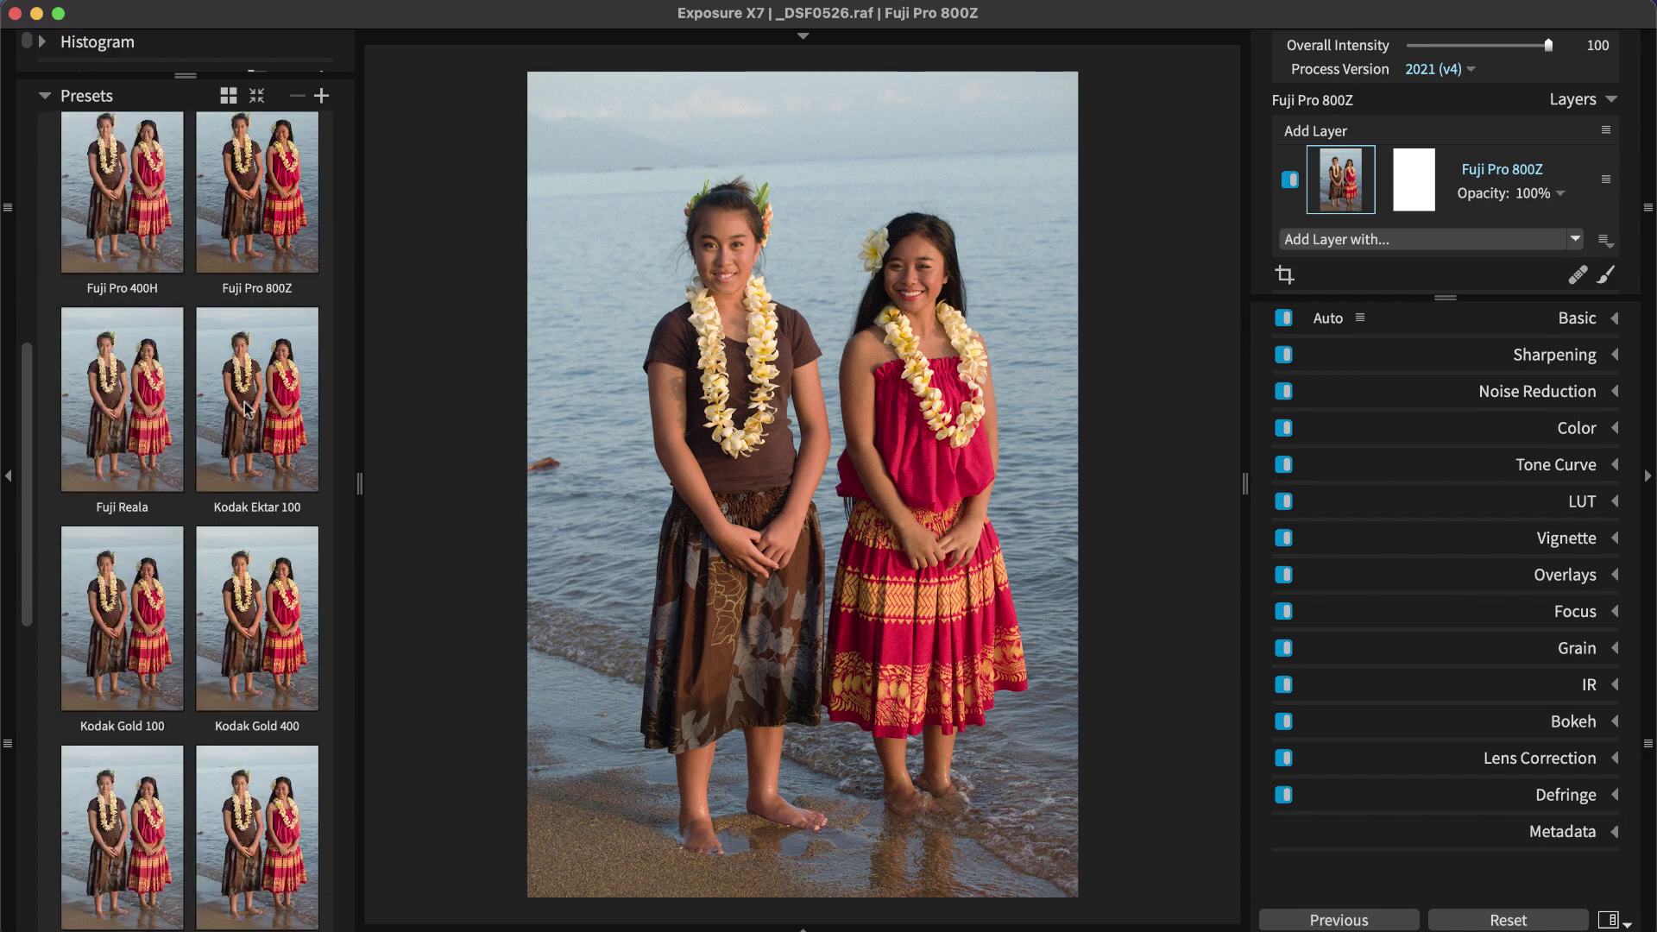
scroll(247, 409, "down", 2)
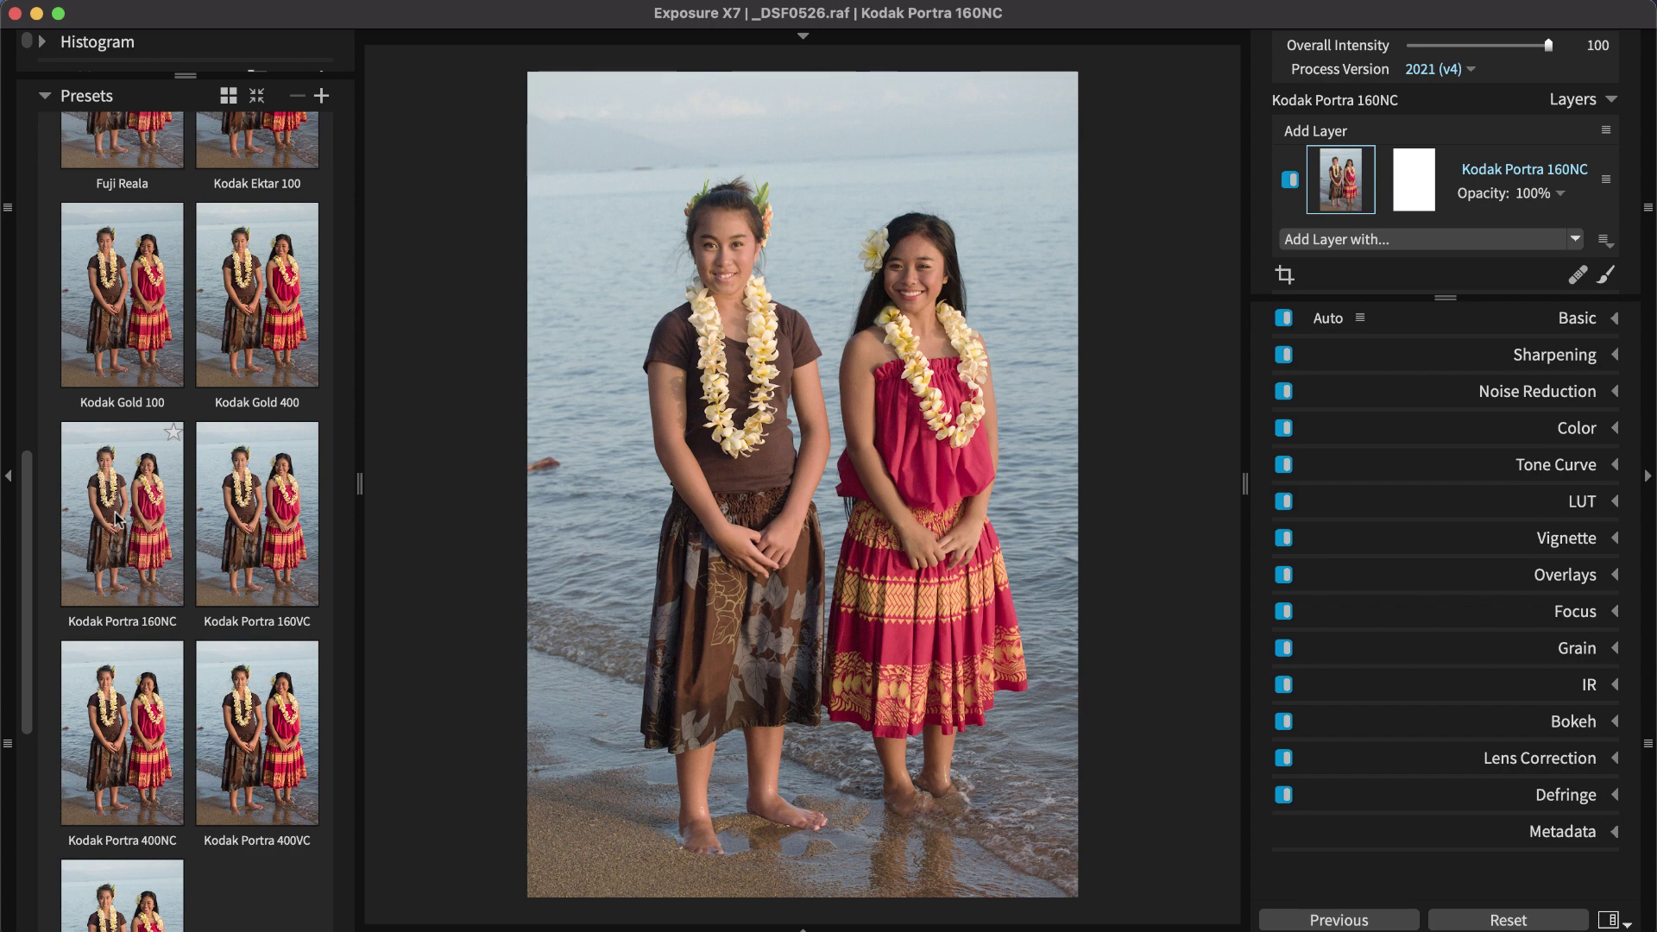
left_click(116, 511)
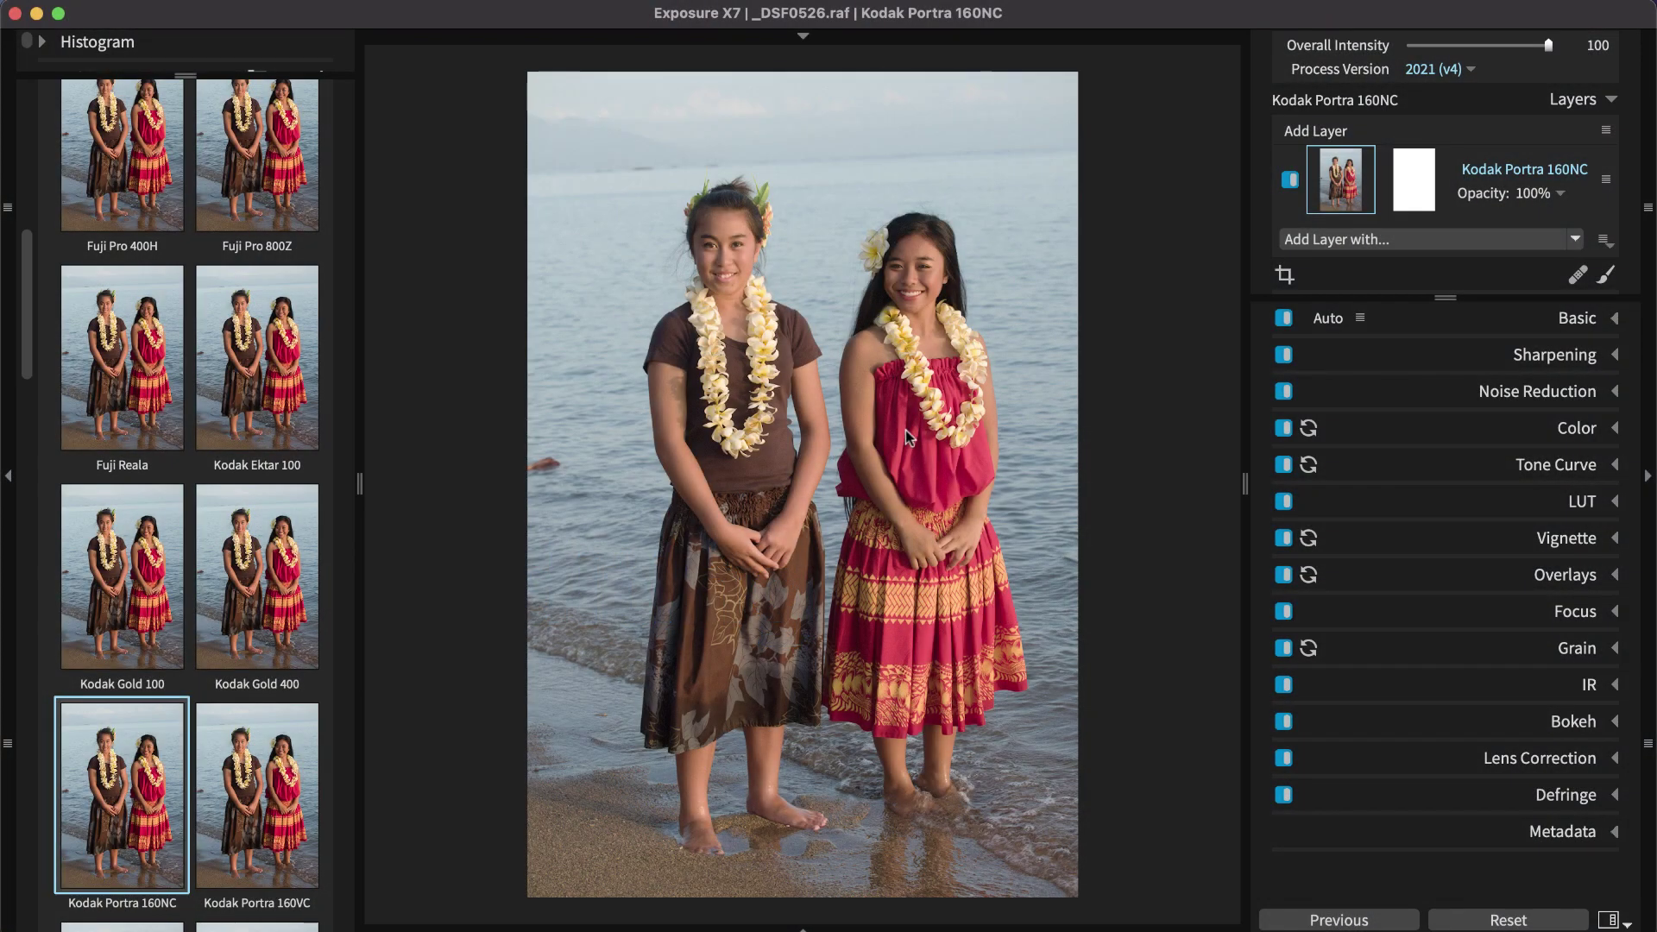
Auto-correct the portrait in Basic, giving Temp 4850, Tint 13 and Whites 8.96, and review Auto strengths
left_click(1568, 319)
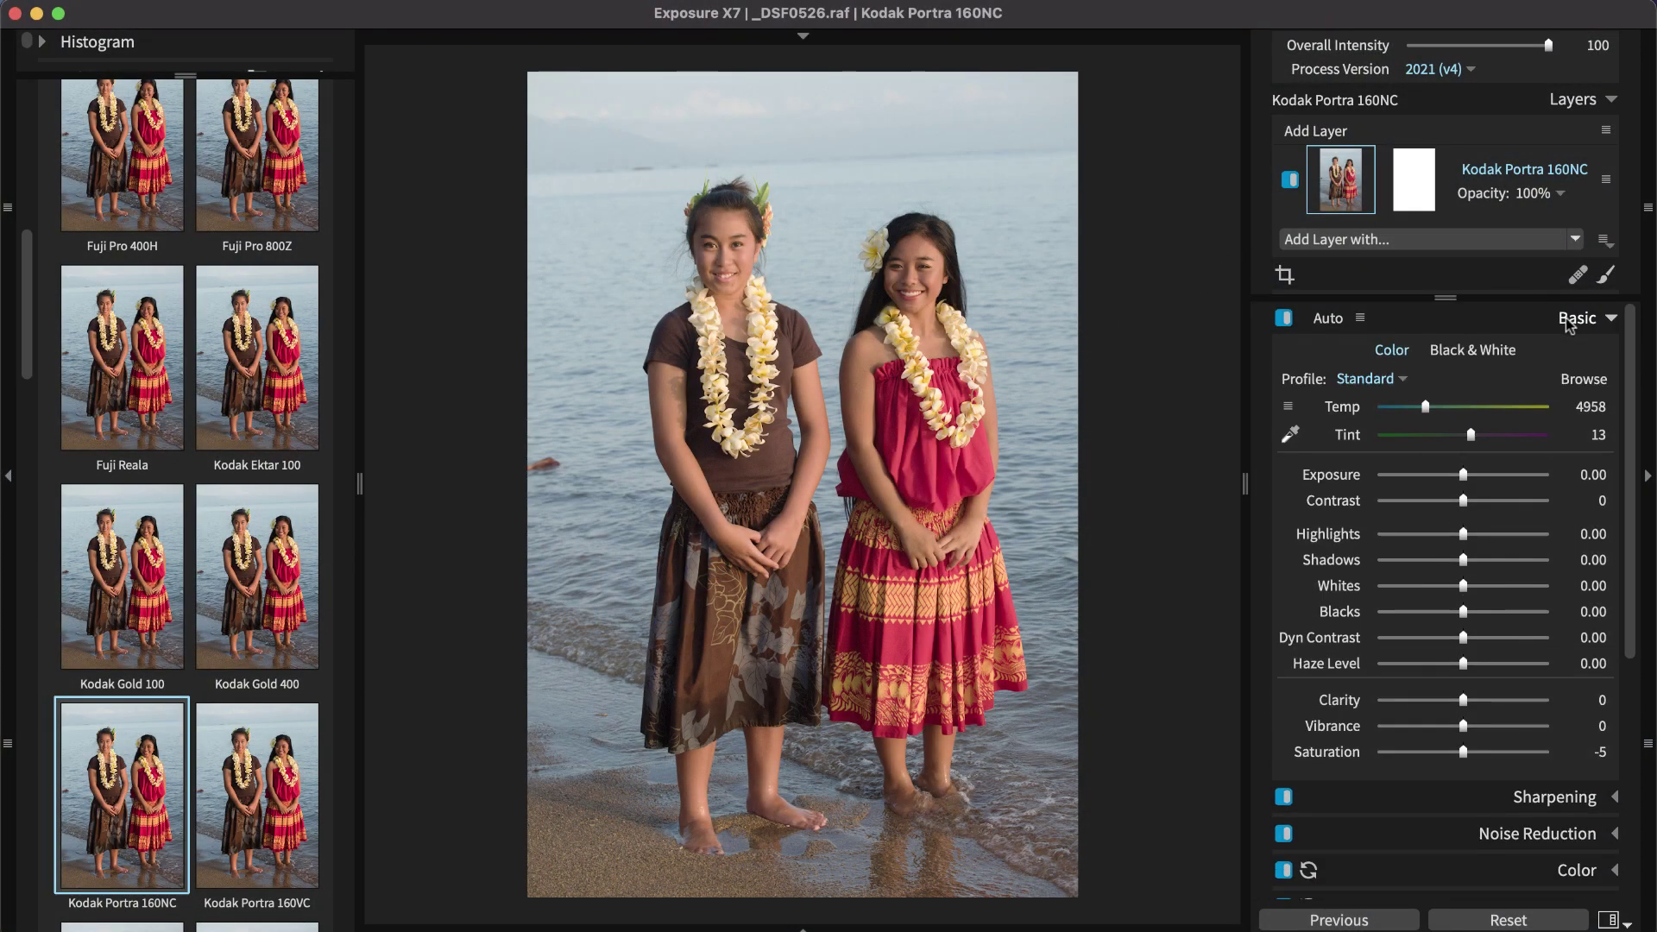
left_click(1340, 324)
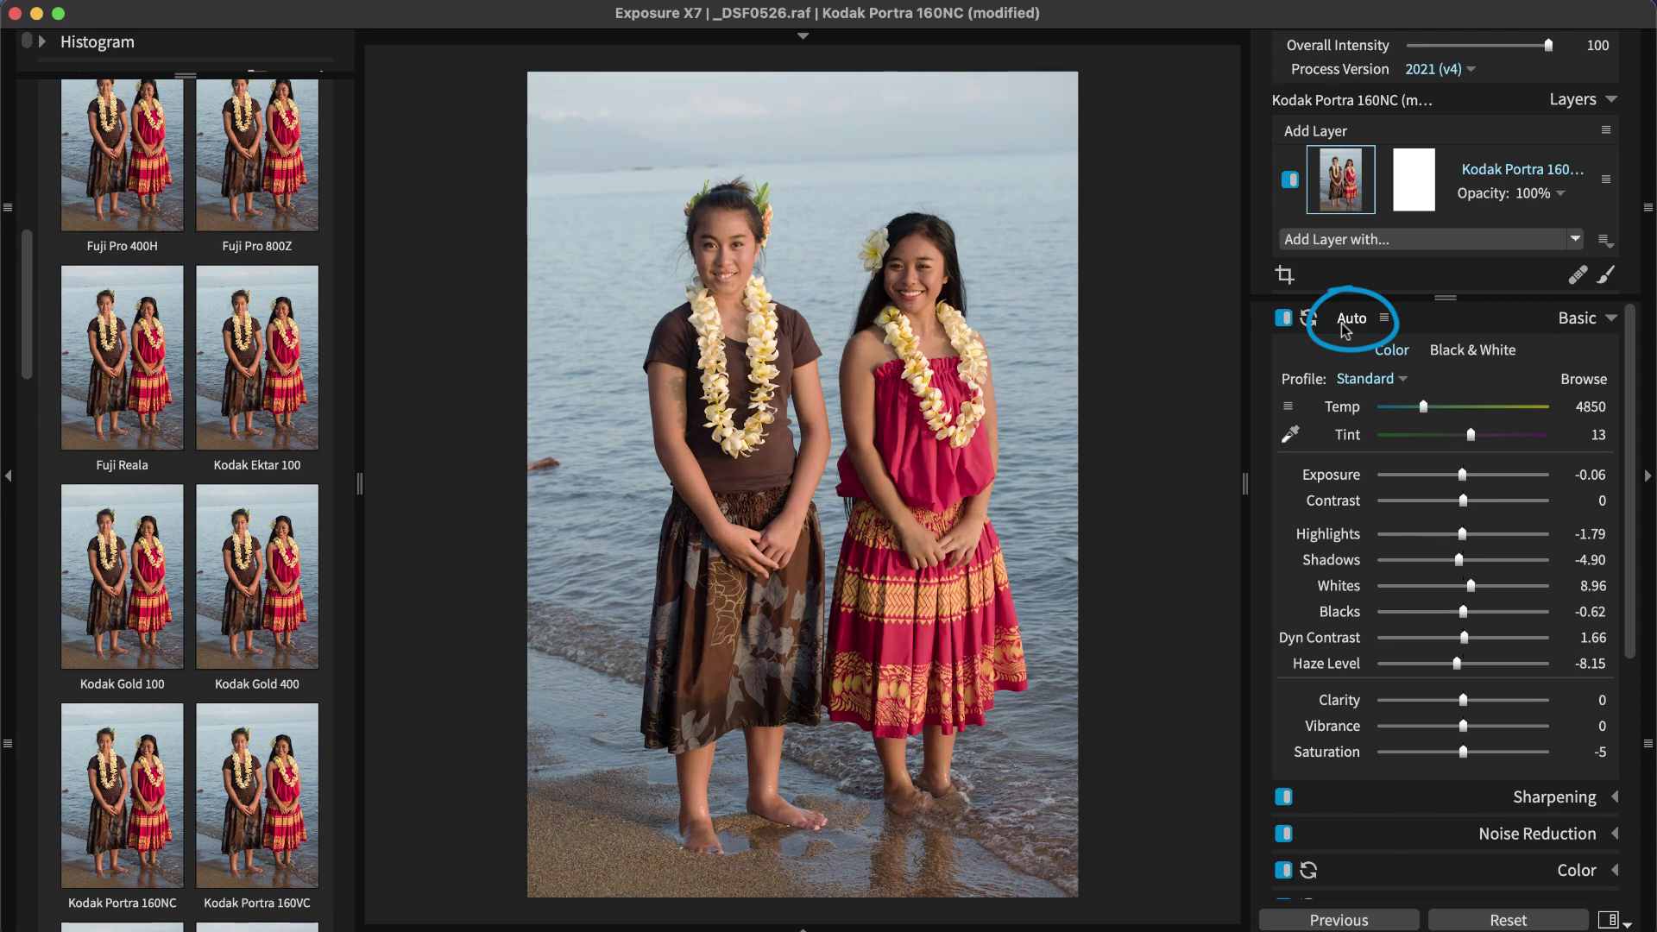
left_click(1384, 319)
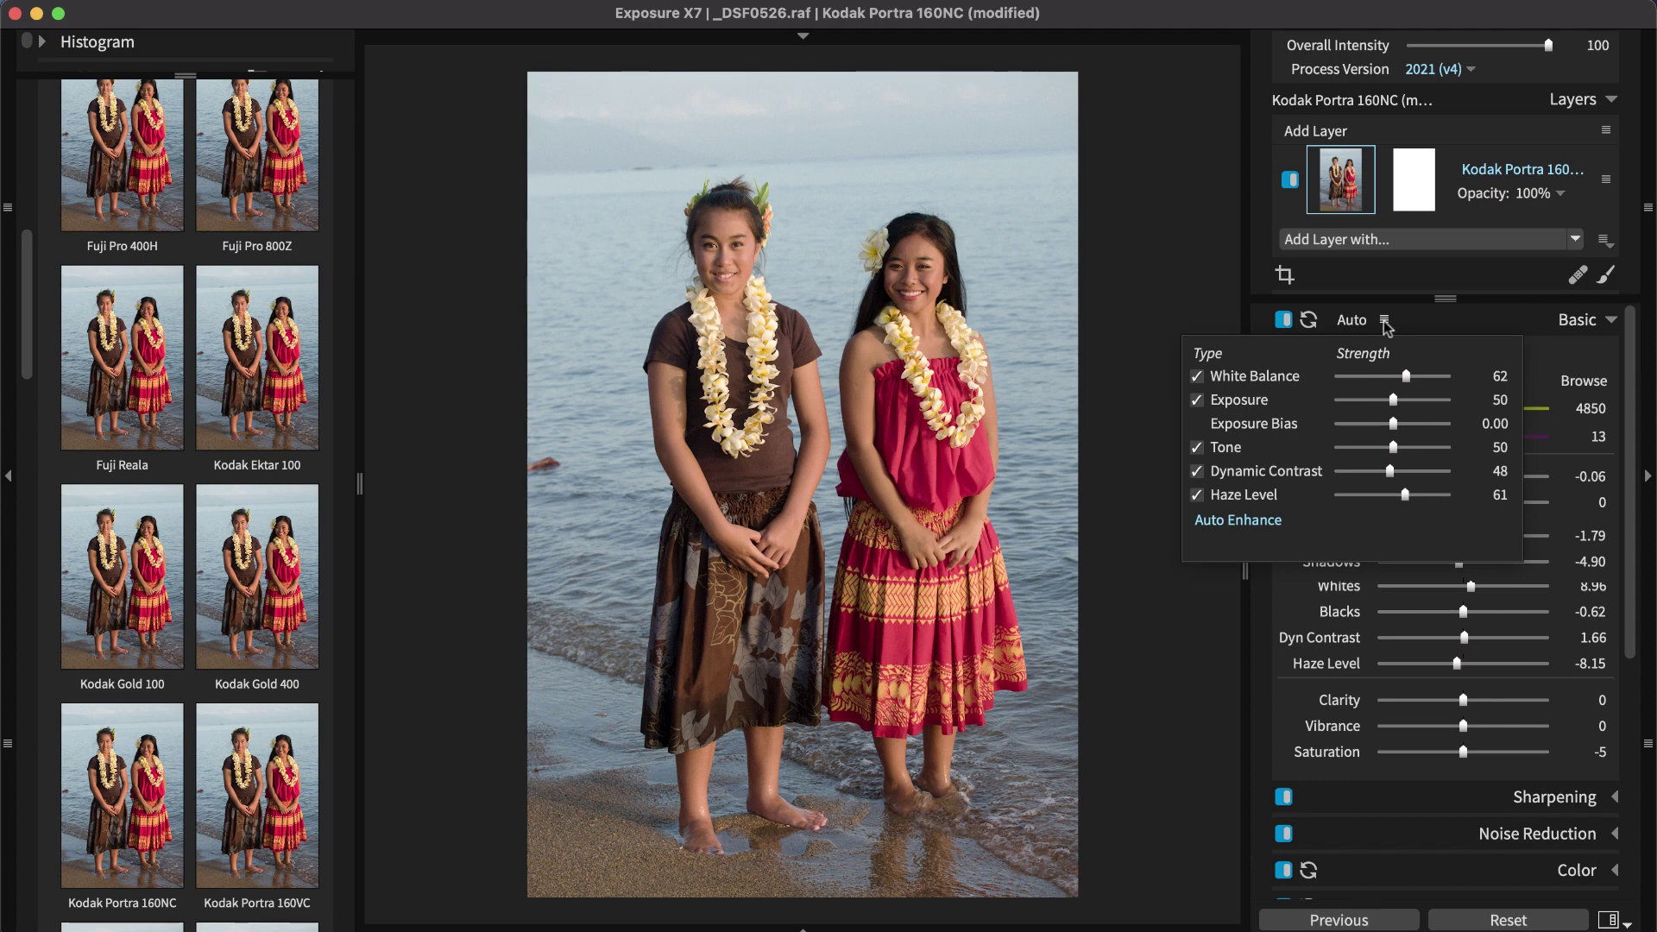
left_click(1384, 320)
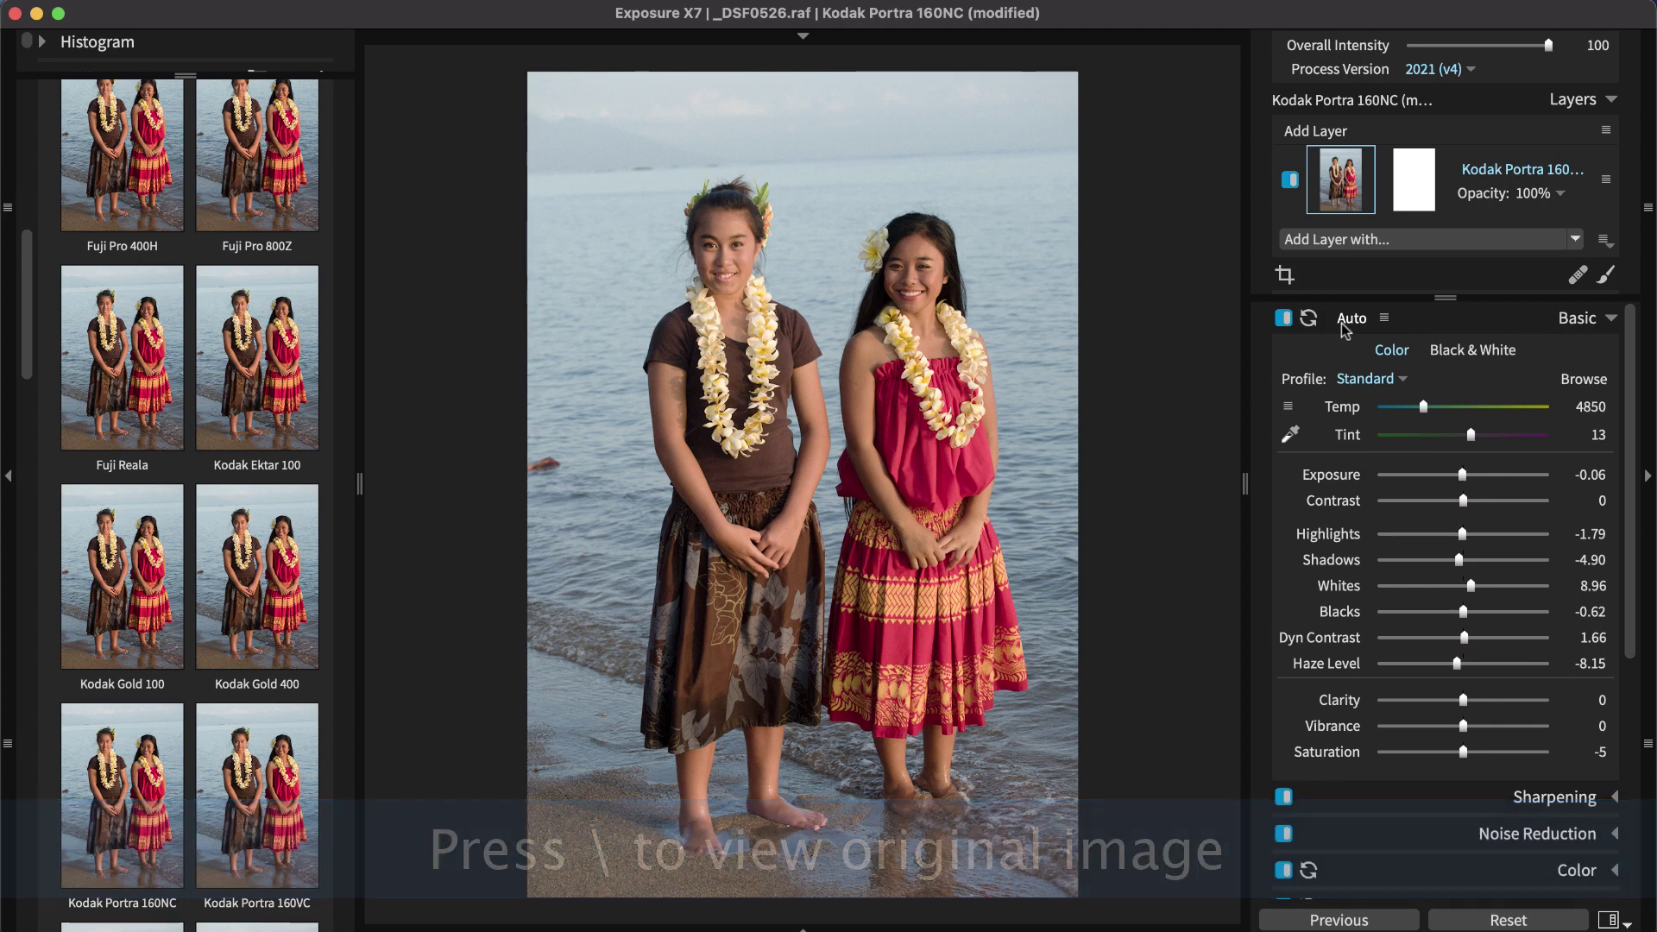
Try a heal spot on the water left of the girls, then delete it
left_click(1606, 276)
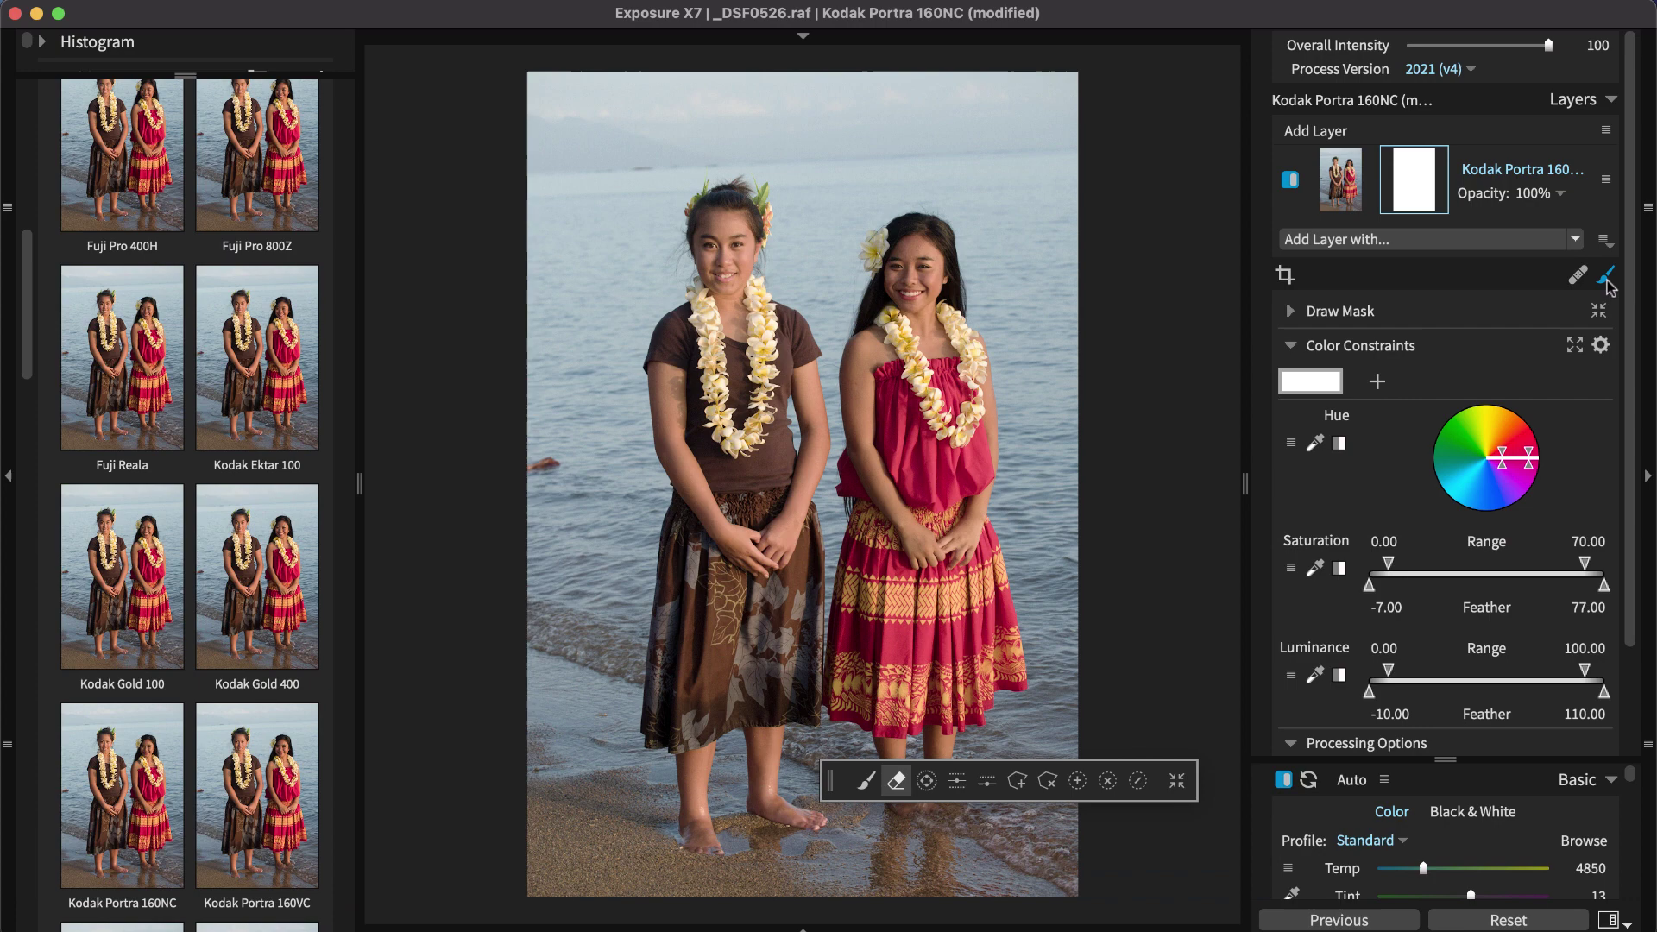
left_click(1578, 274)
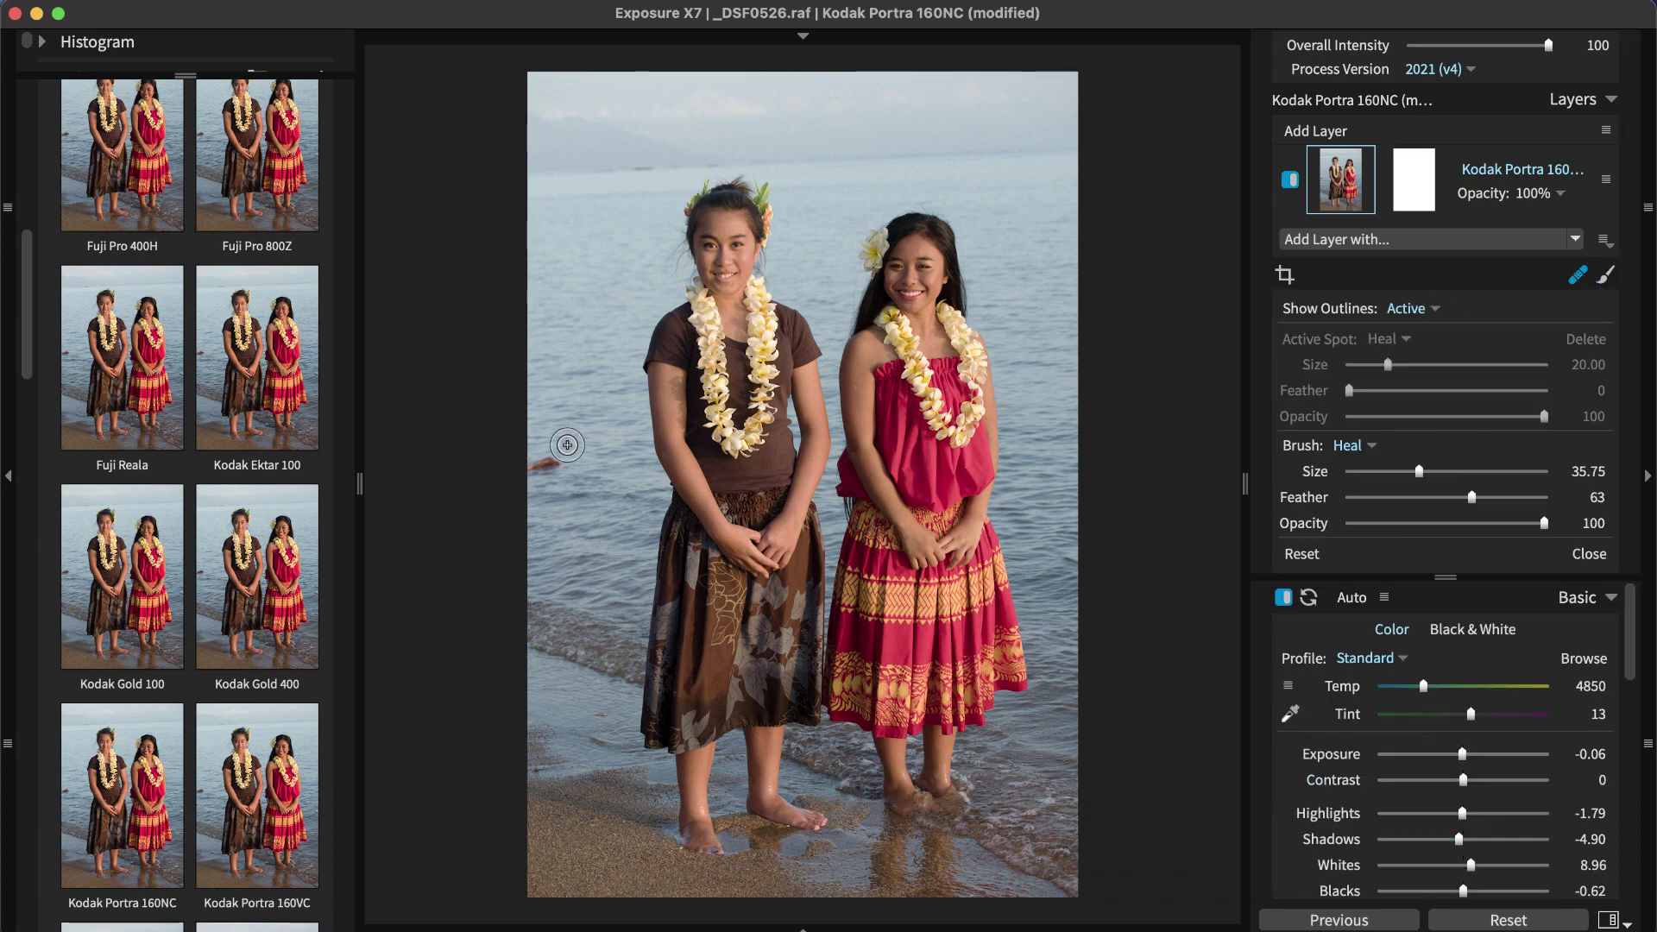
left_click(543, 466)
left_click(1595, 343)
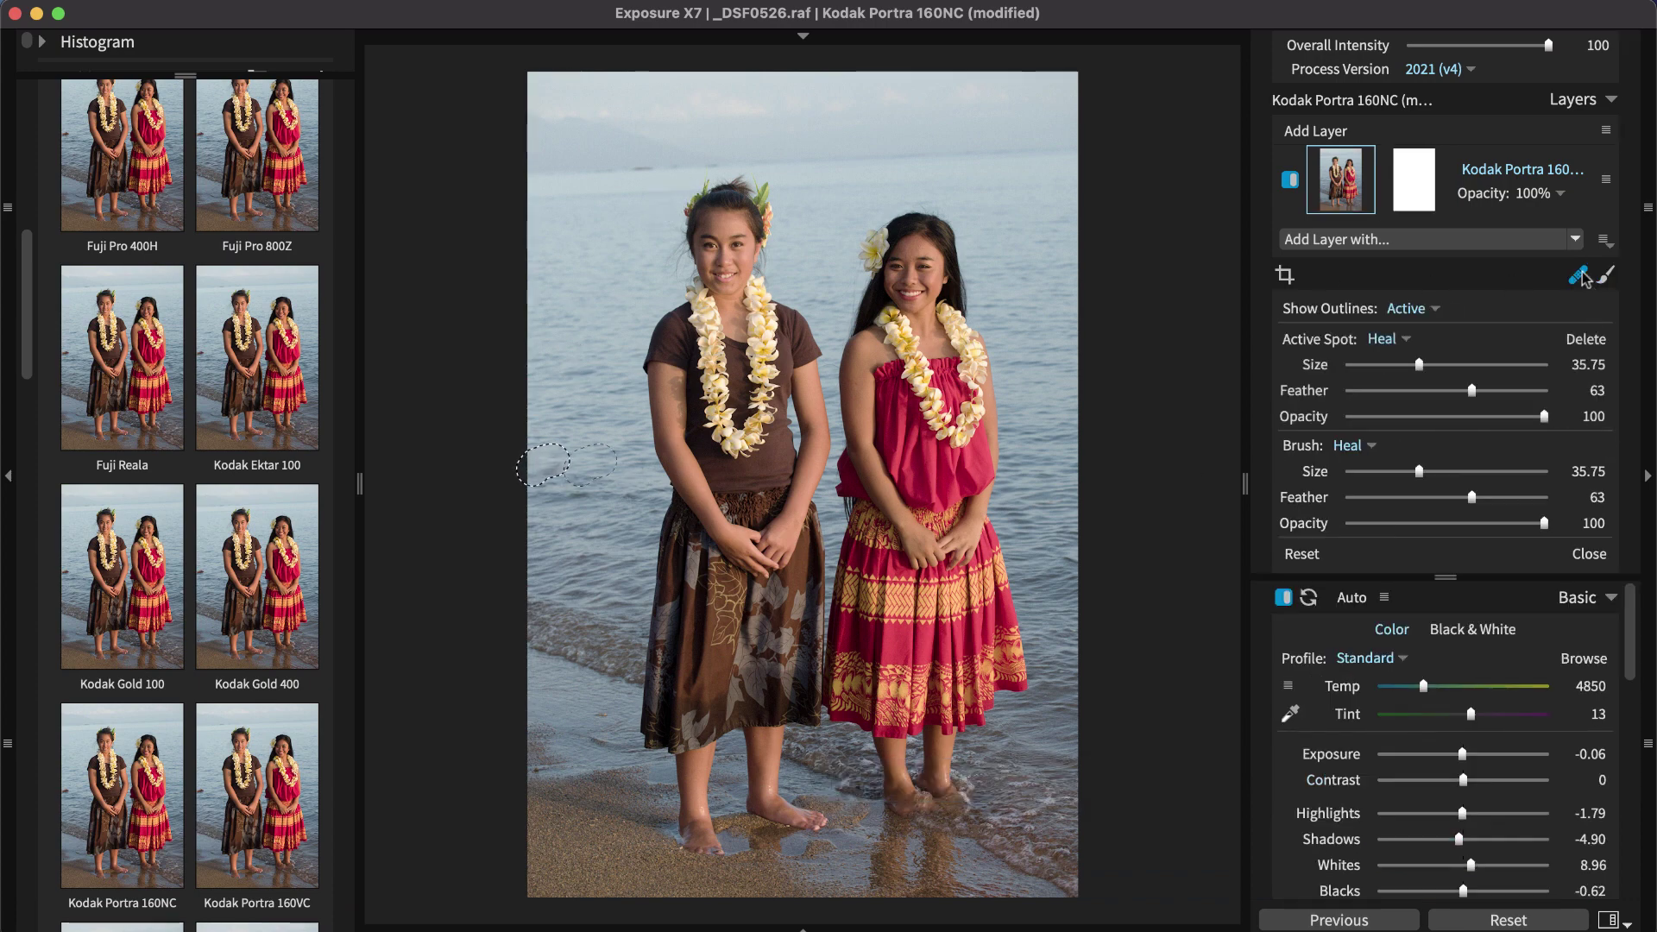
left_click(1579, 276)
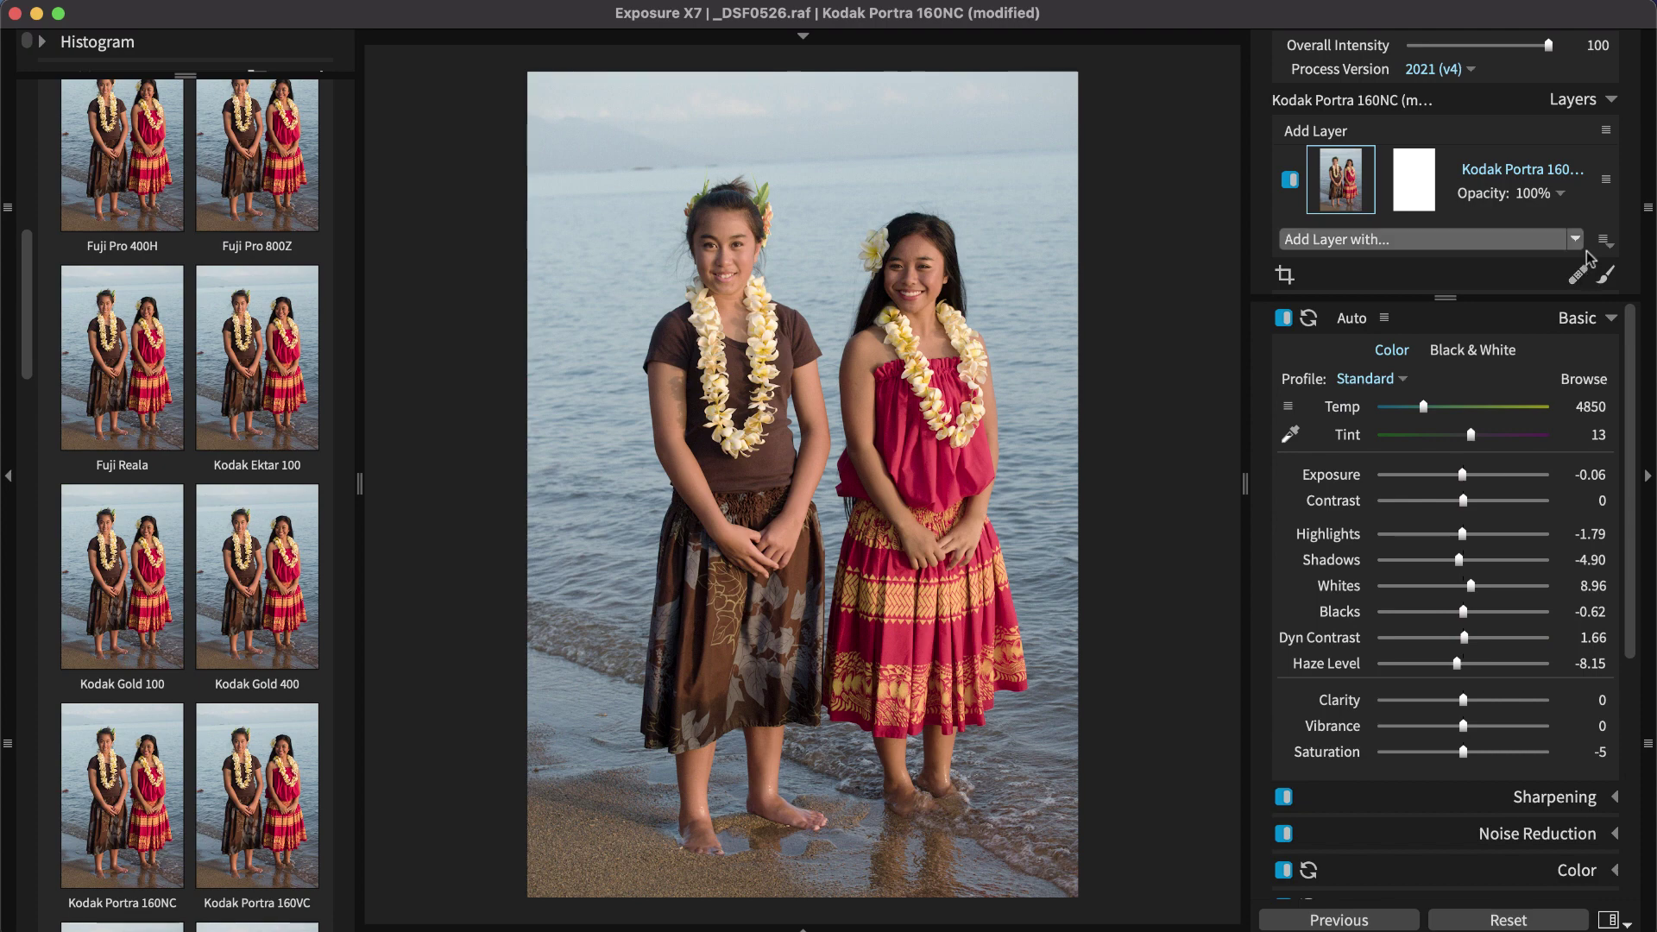
Add Layer 2 with a half planar gradient mask across the top, exposure slightly lowered
left_click(1315, 130)
left_click(1370, 409)
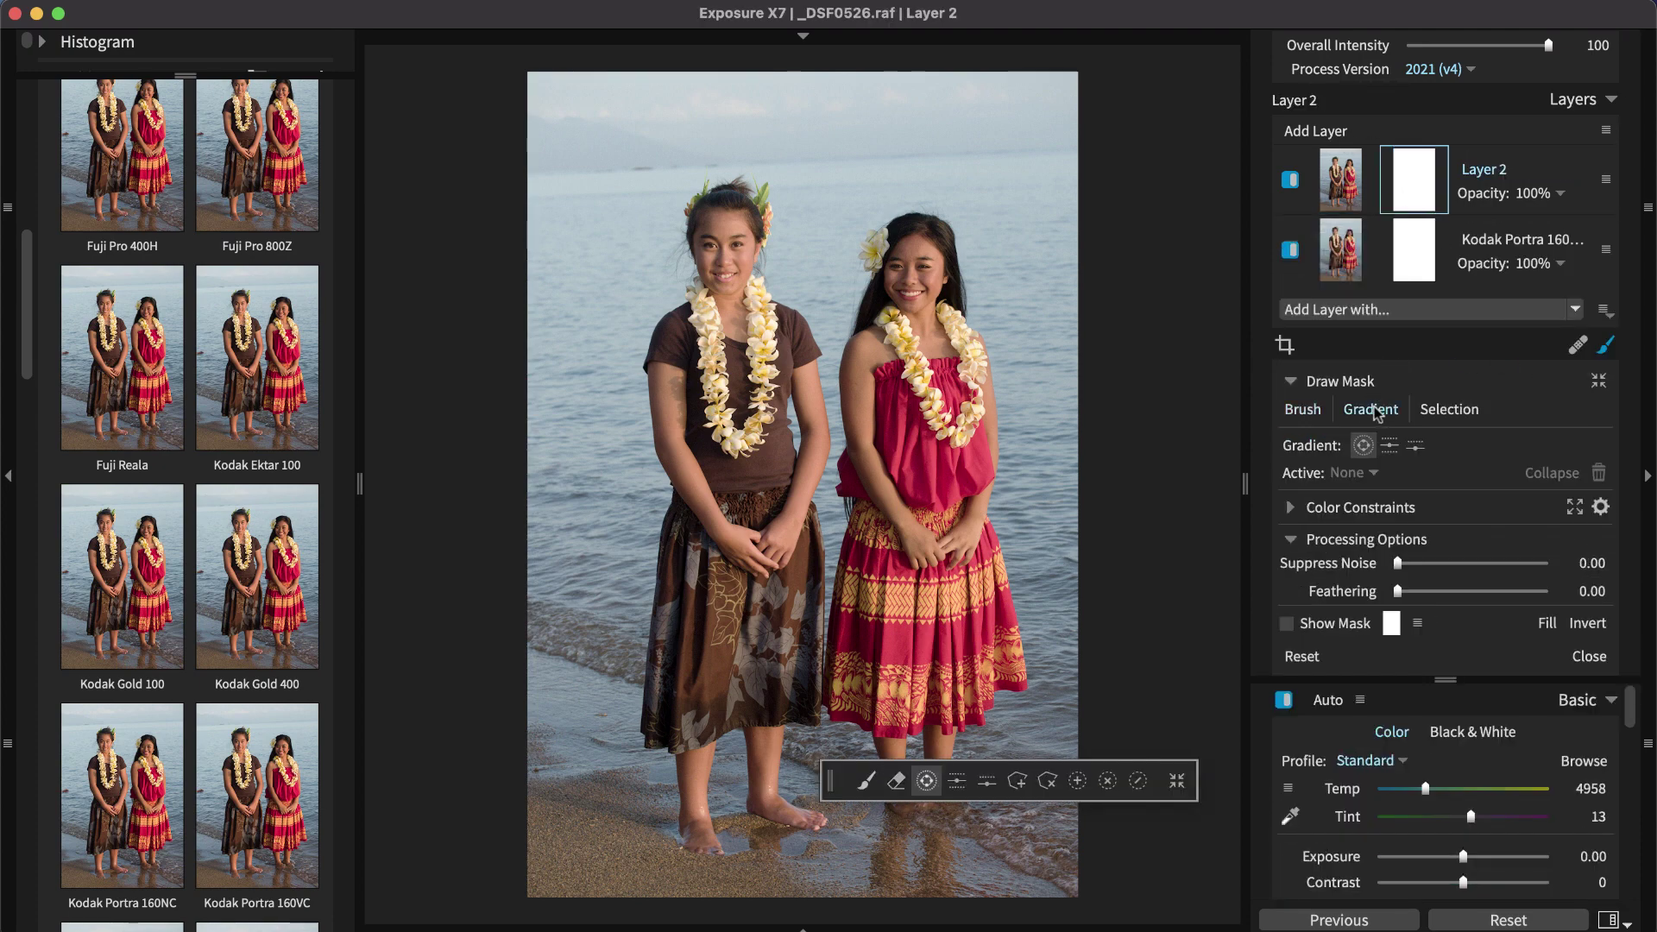
left_click(1415, 444)
left_click_drag(646, 121, 750, 459)
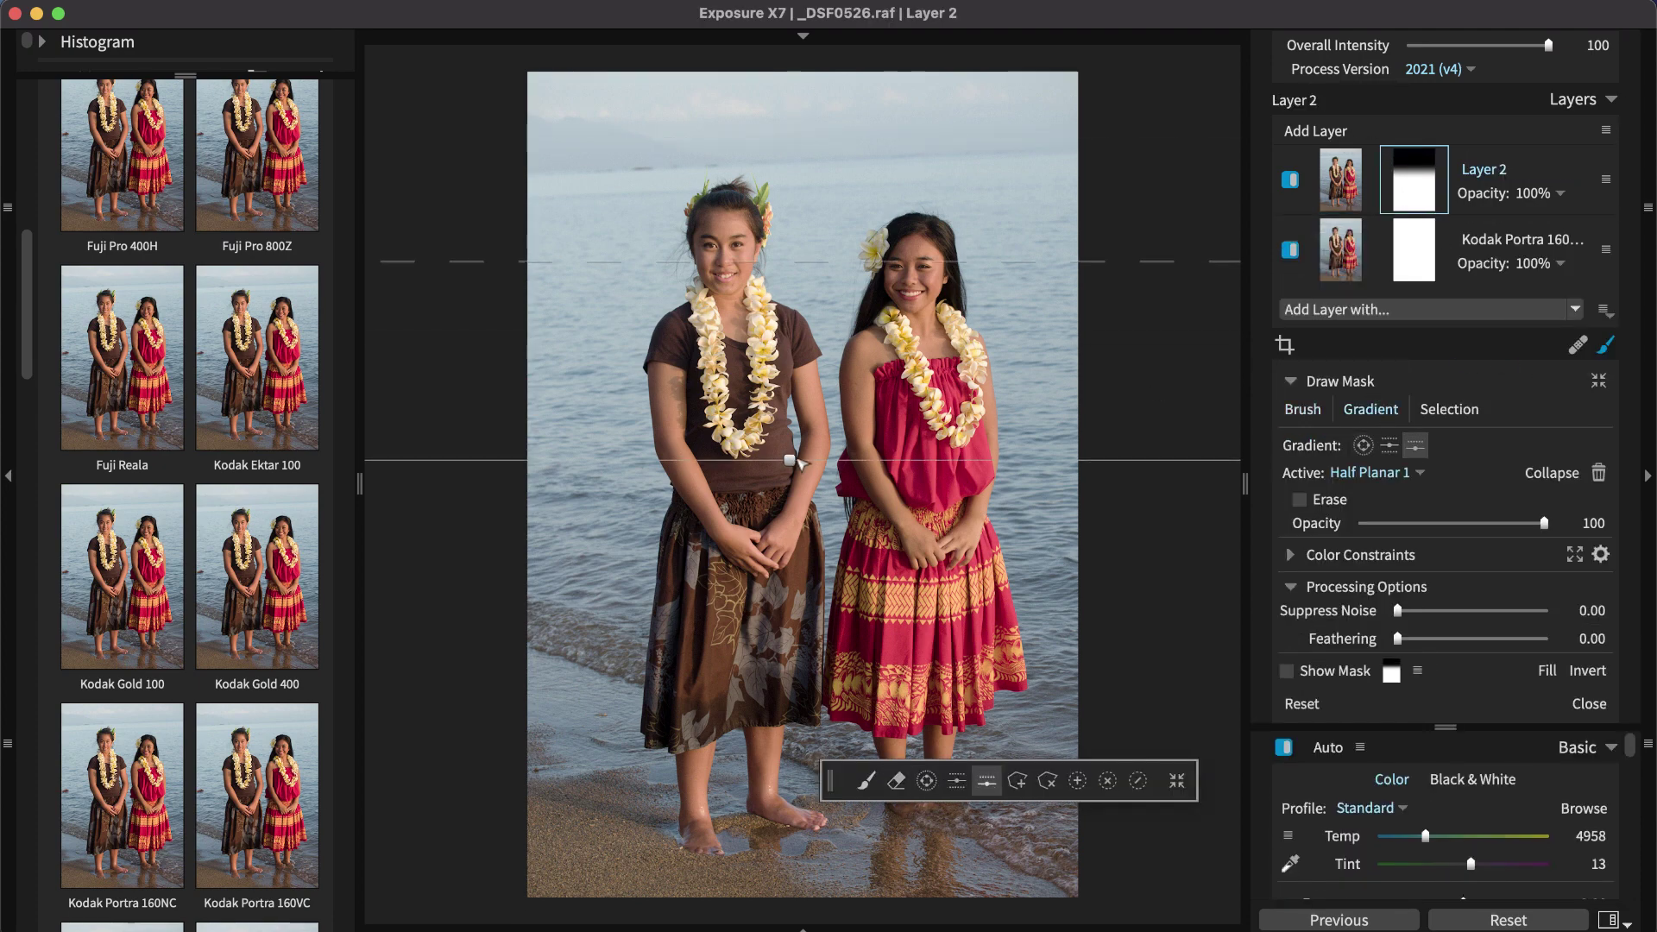
left_click(1367, 192)
mouse_move(1463, 544)
left_mouse_down()
mouse_move(1435, 547)
mouse_move(1461, 556)
left_mouse_up()
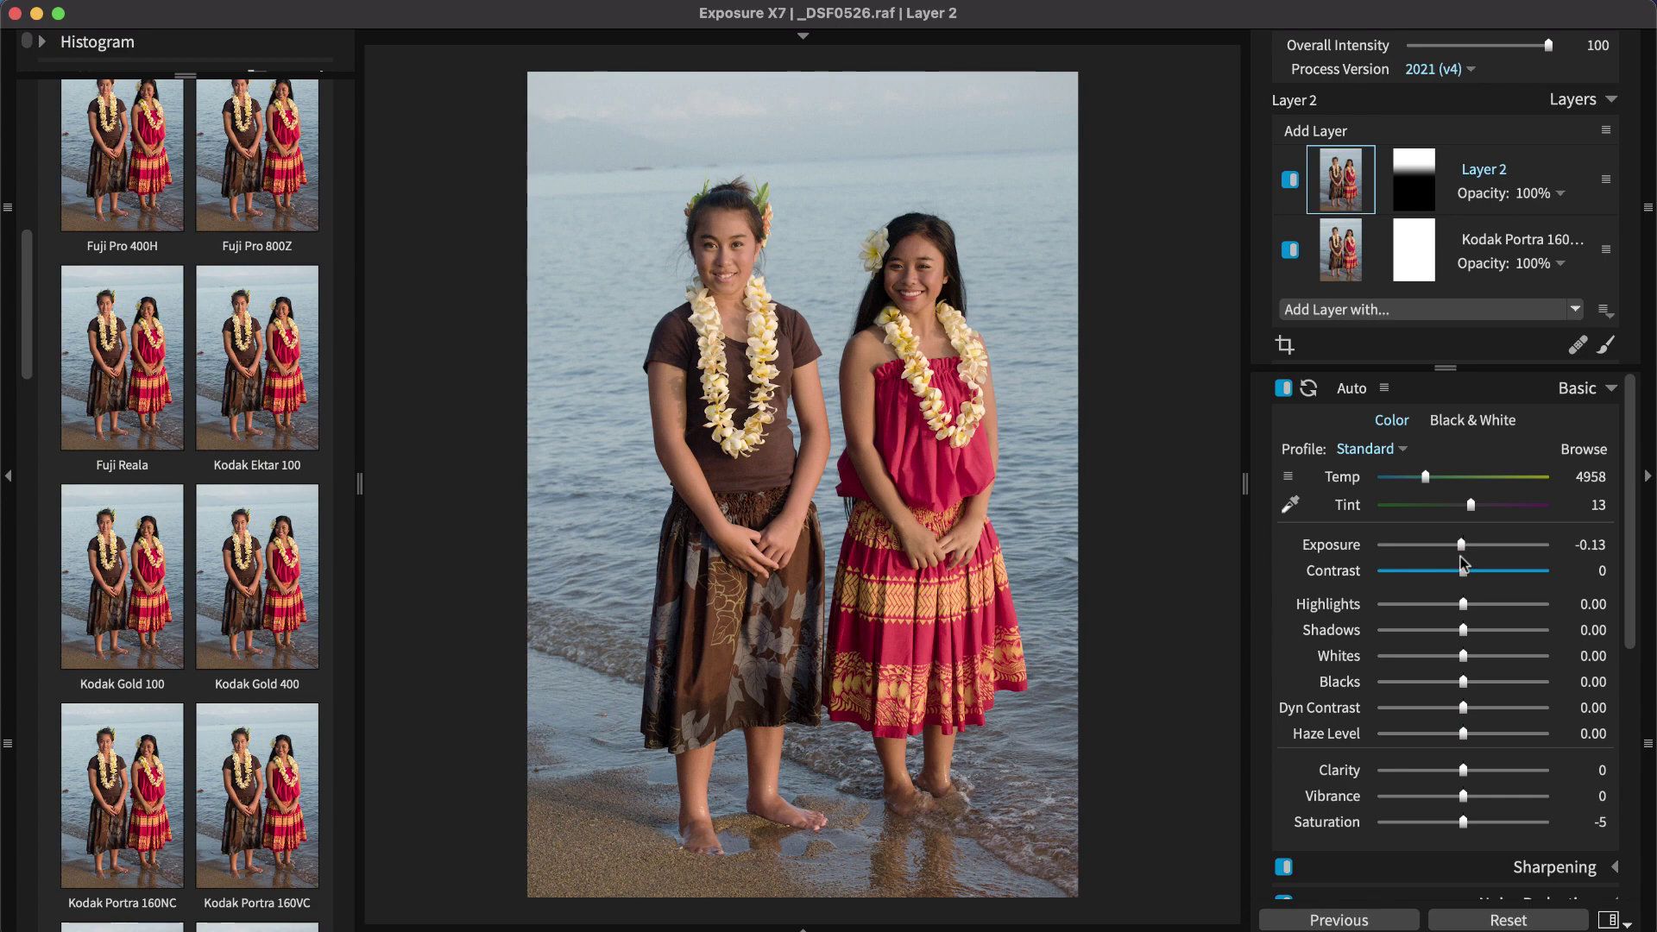
Set Layer 2's Exposure to -0.30 by dragging in the histogram after a reset
left_click(42, 42)
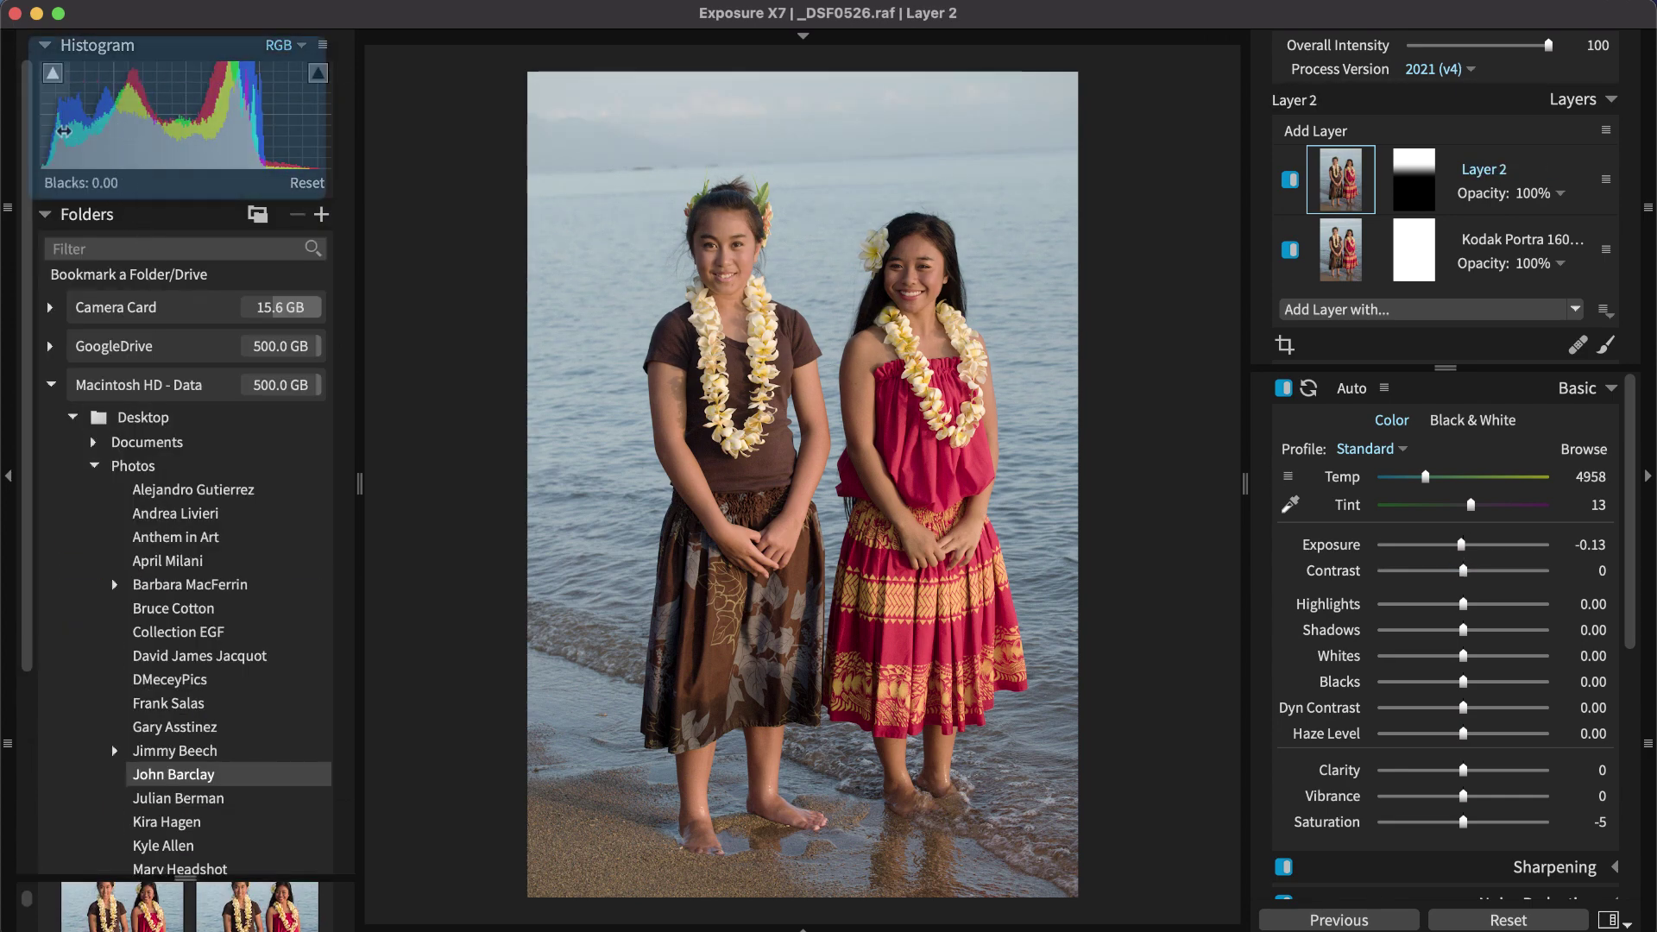
left_click_drag(150, 131, 187, 133)
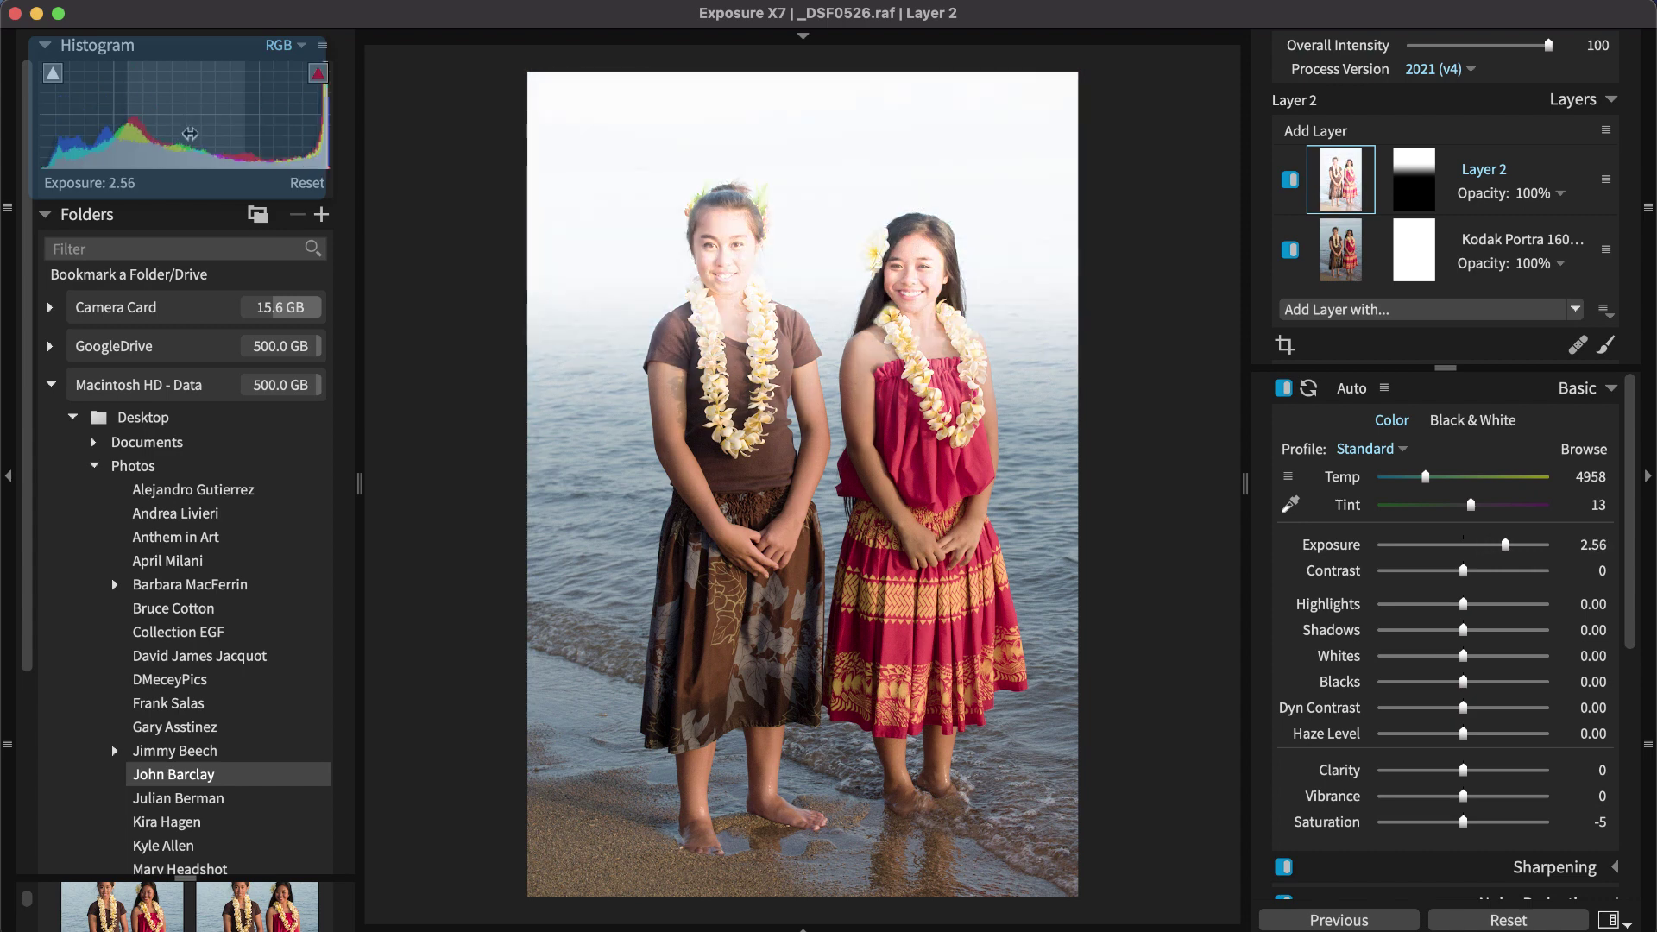
left_click(306, 183)
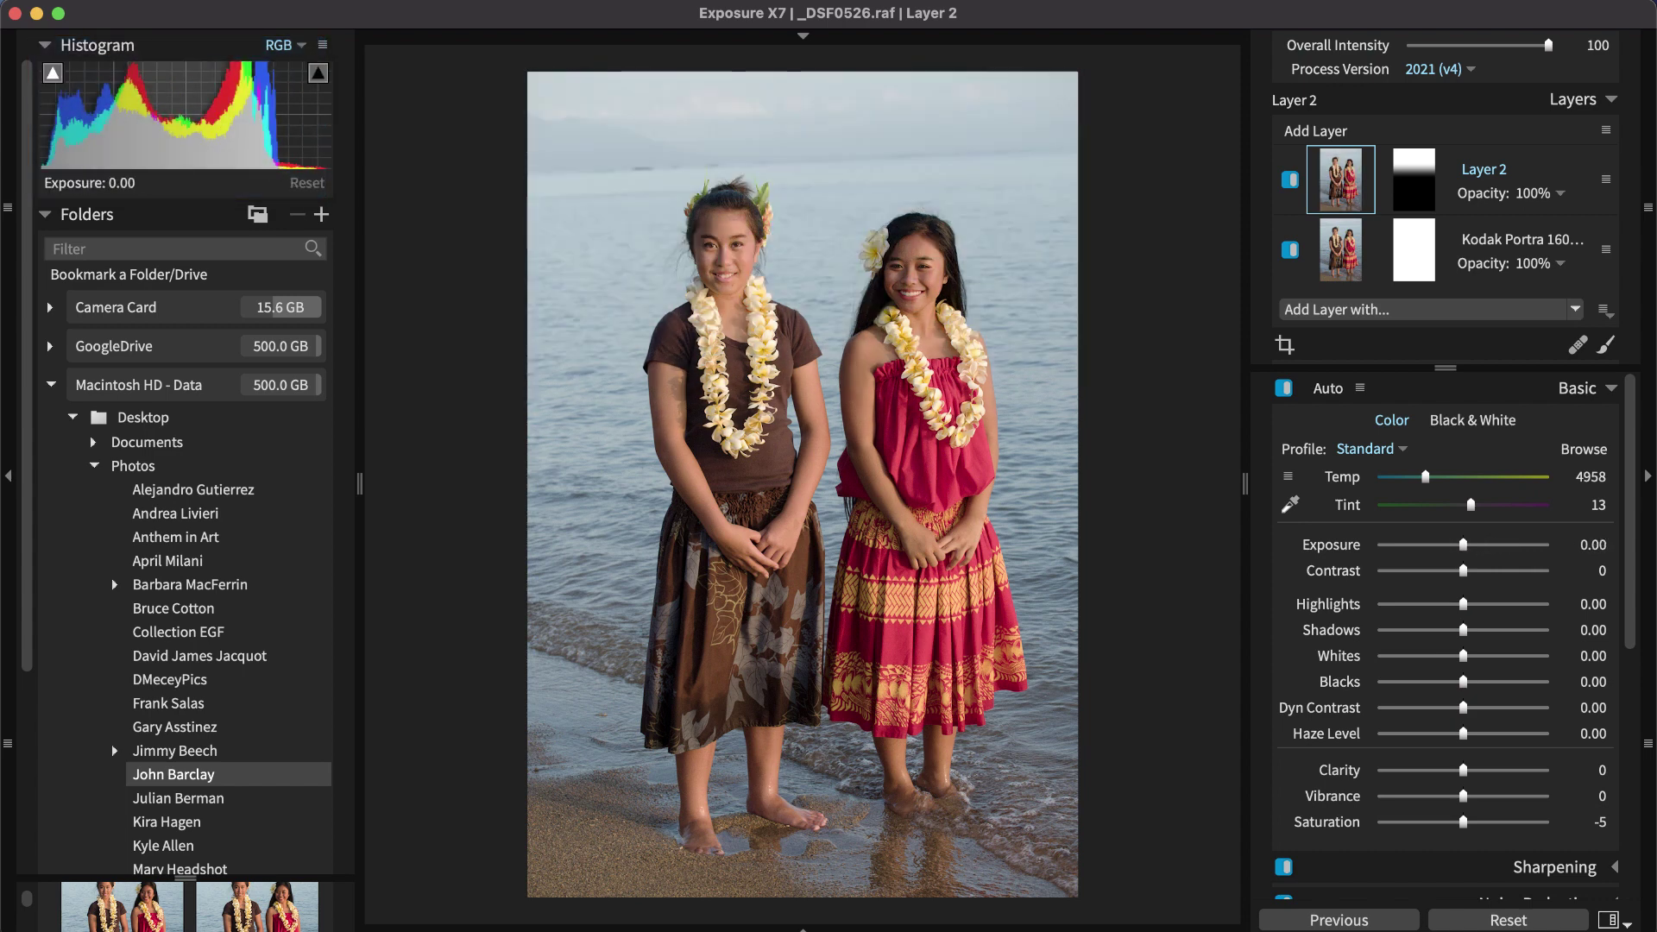
left_click_drag(220, 131, 213, 131)
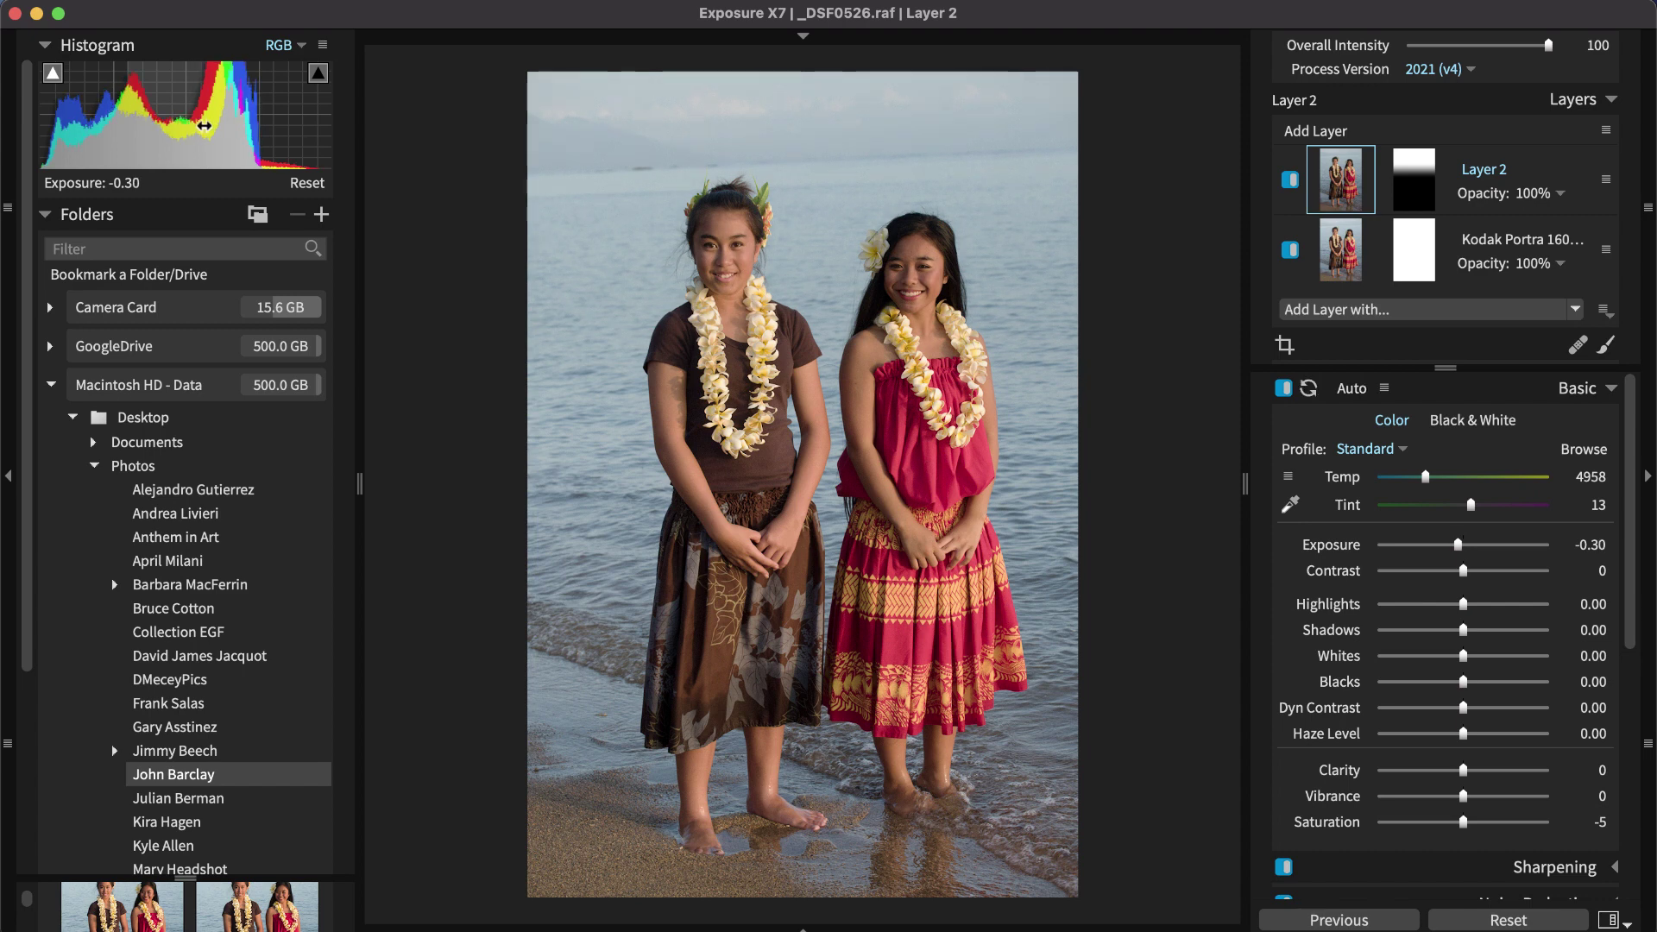
left_click(46, 45)
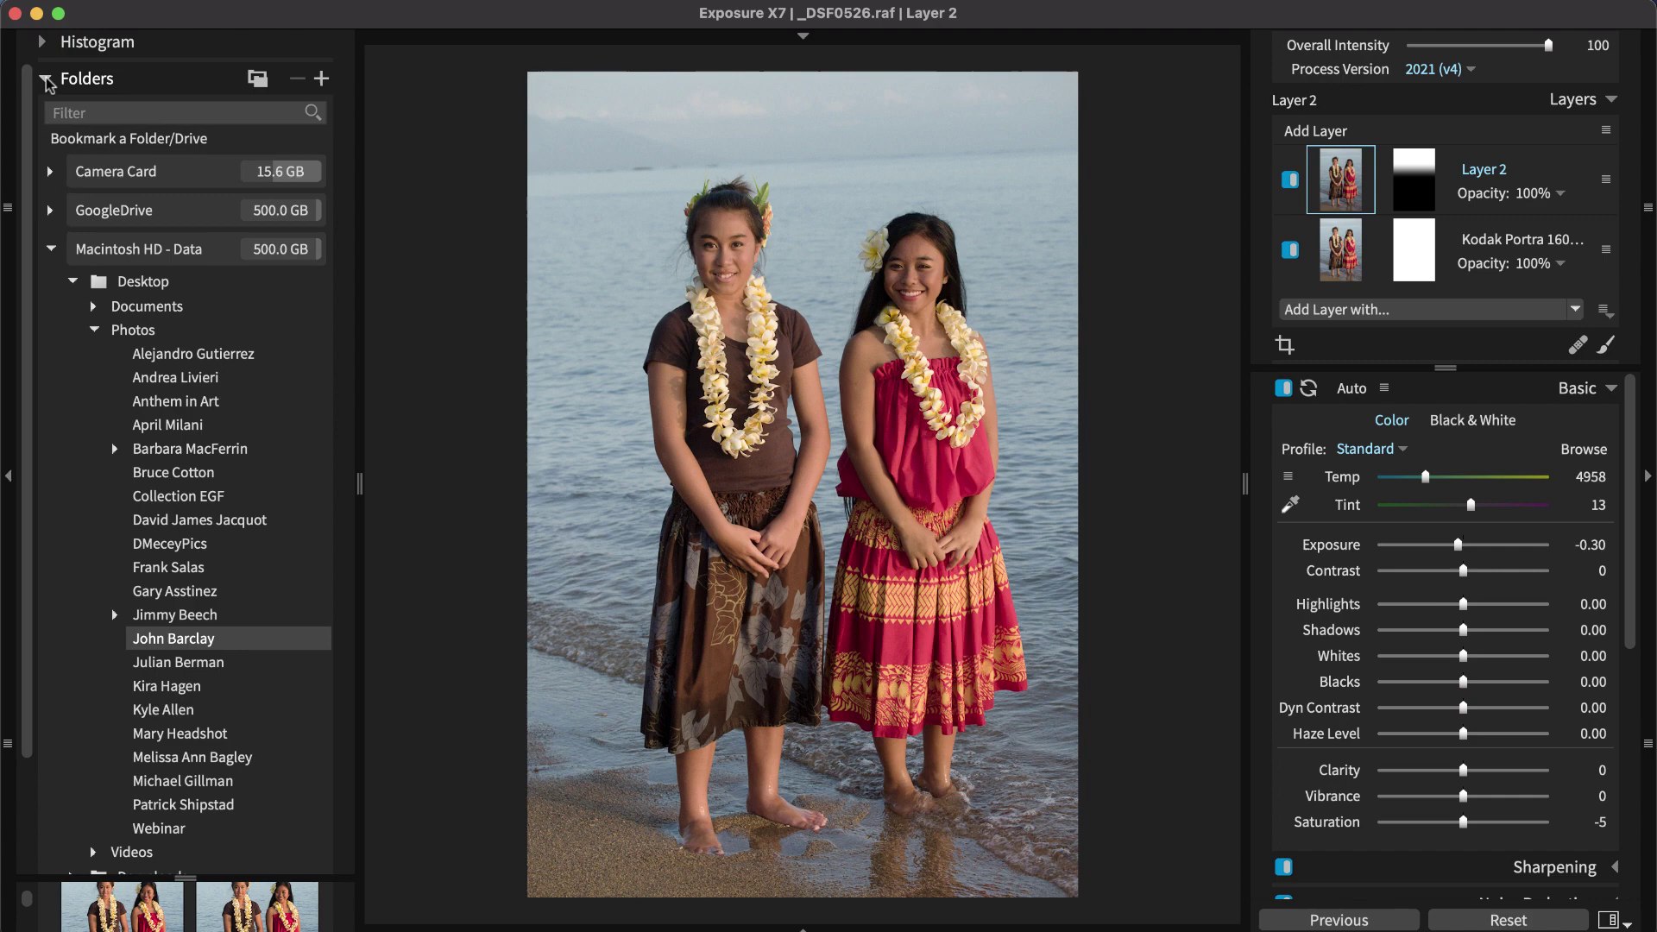
left_click(45, 79)
Collapse the open preset folders, filter presets to B&W, and expand B&W Films
scroll(133, 349, "up", 2)
left_click(134, 350)
scroll(259, 216, "up", 4)
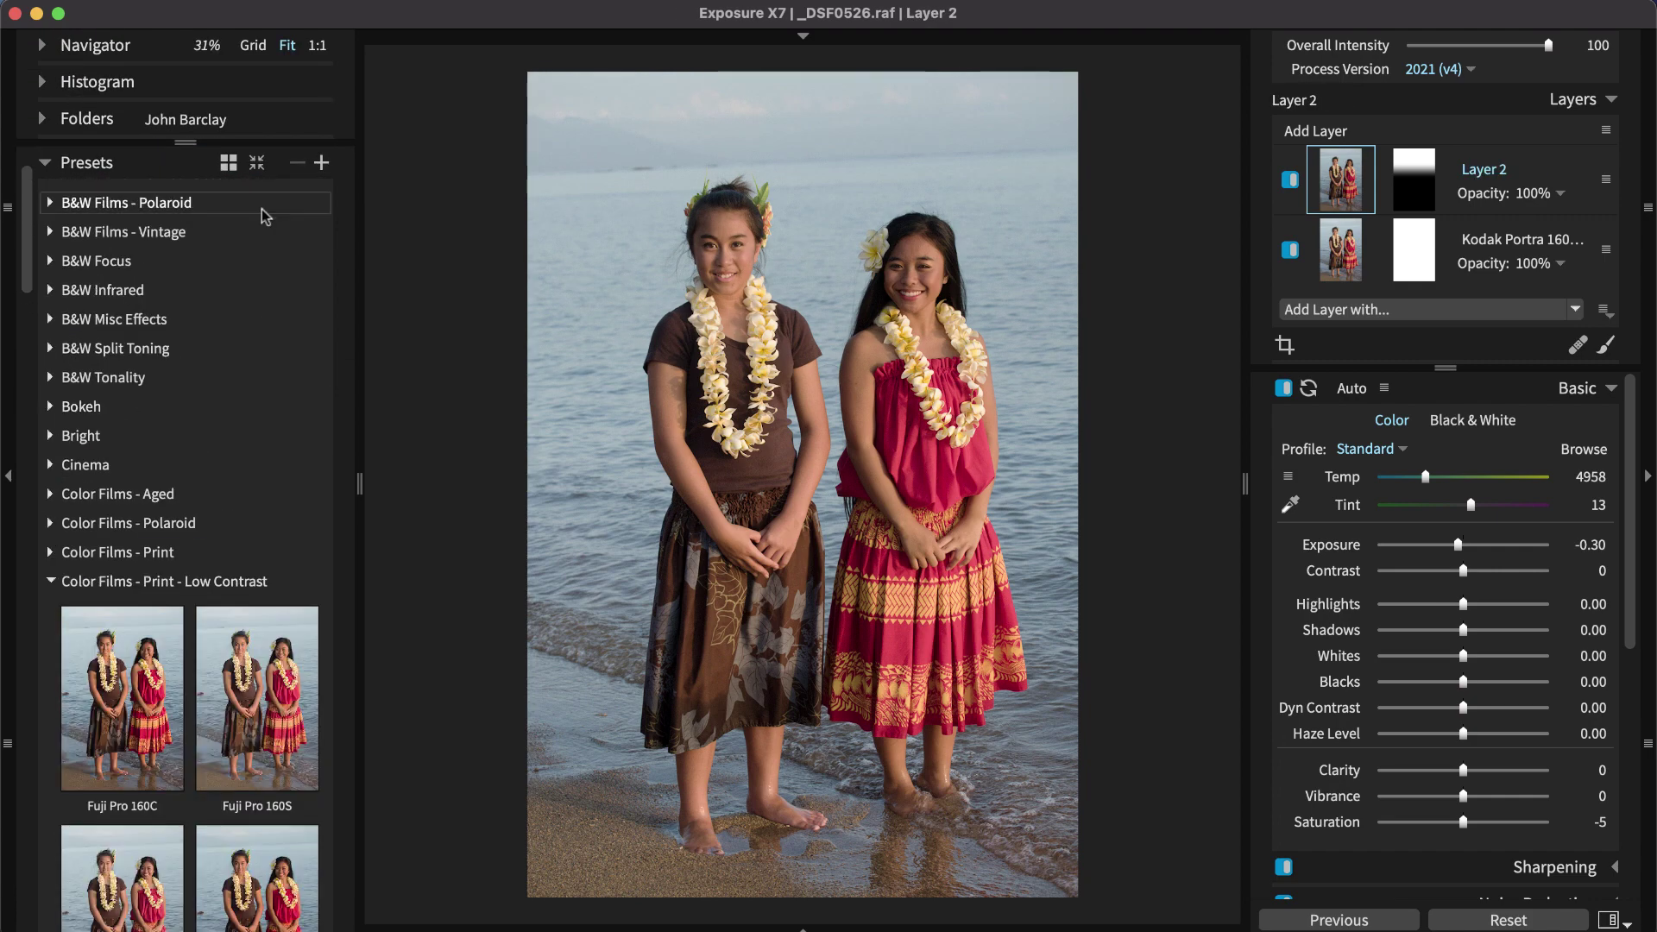
left_click(256, 162)
scroll(250, 277, "up", 2)
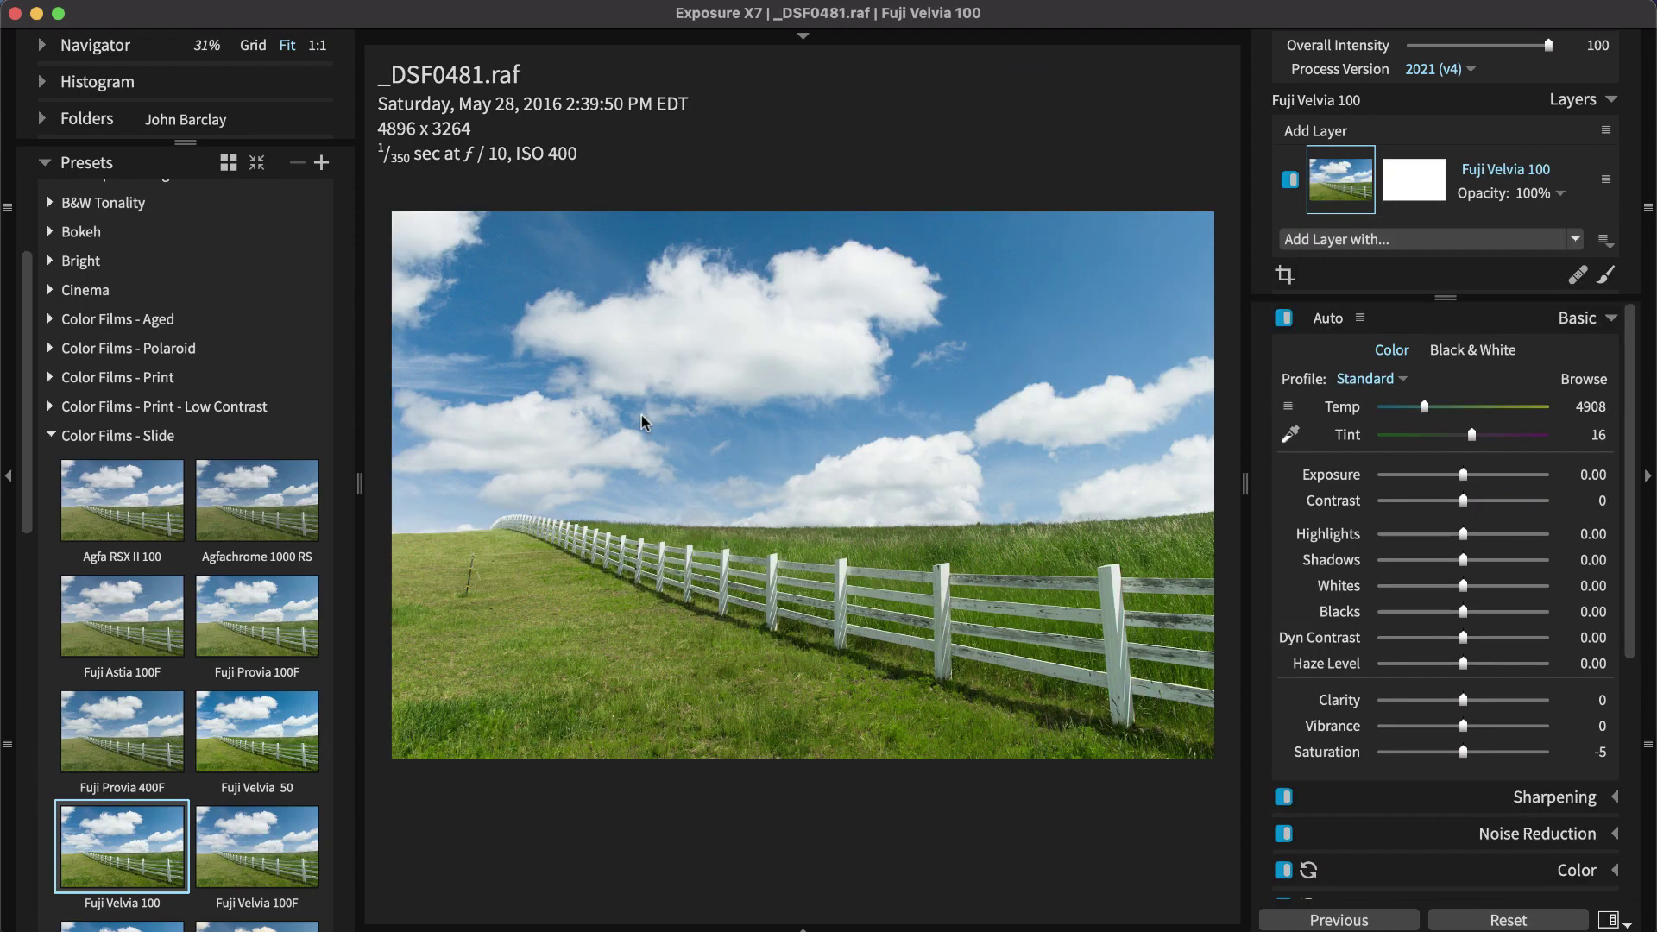
left_click(193, 437)
left_click(170, 199)
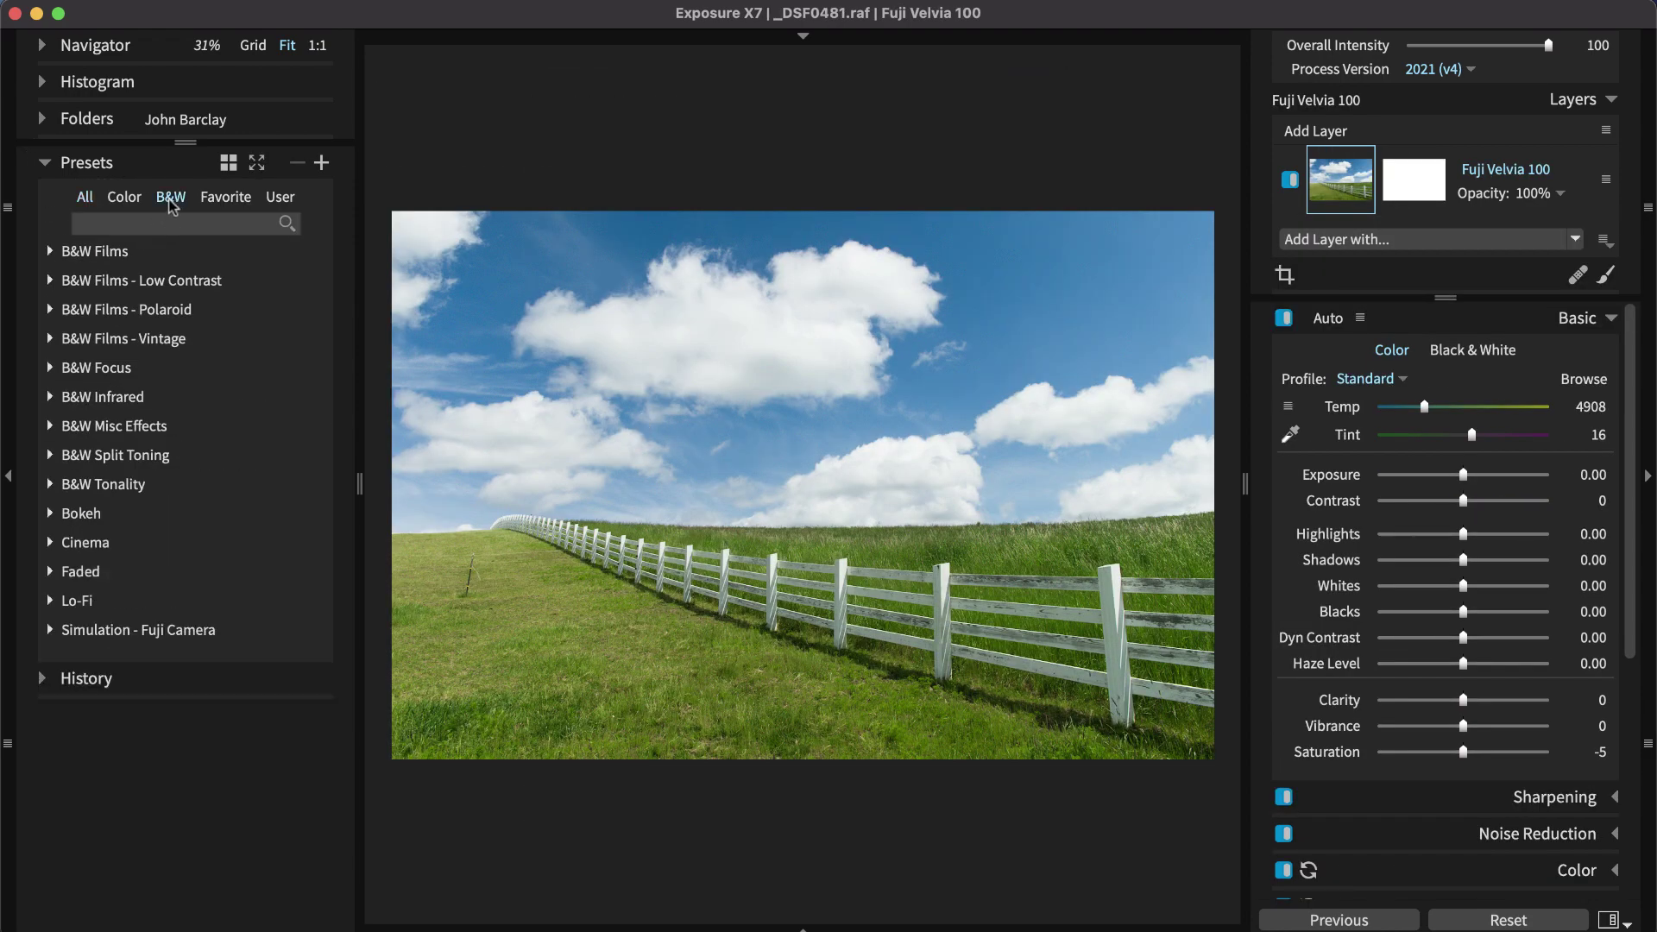
left_click(95, 251)
Try the Ilford Delta 3200, Kodak Panatomic-X, T-MAX P3200 and Technical Pan film looks
scroll(98, 261, "down", 3)
scroll(98, 261, "down", 3)
left_click(97, 261)
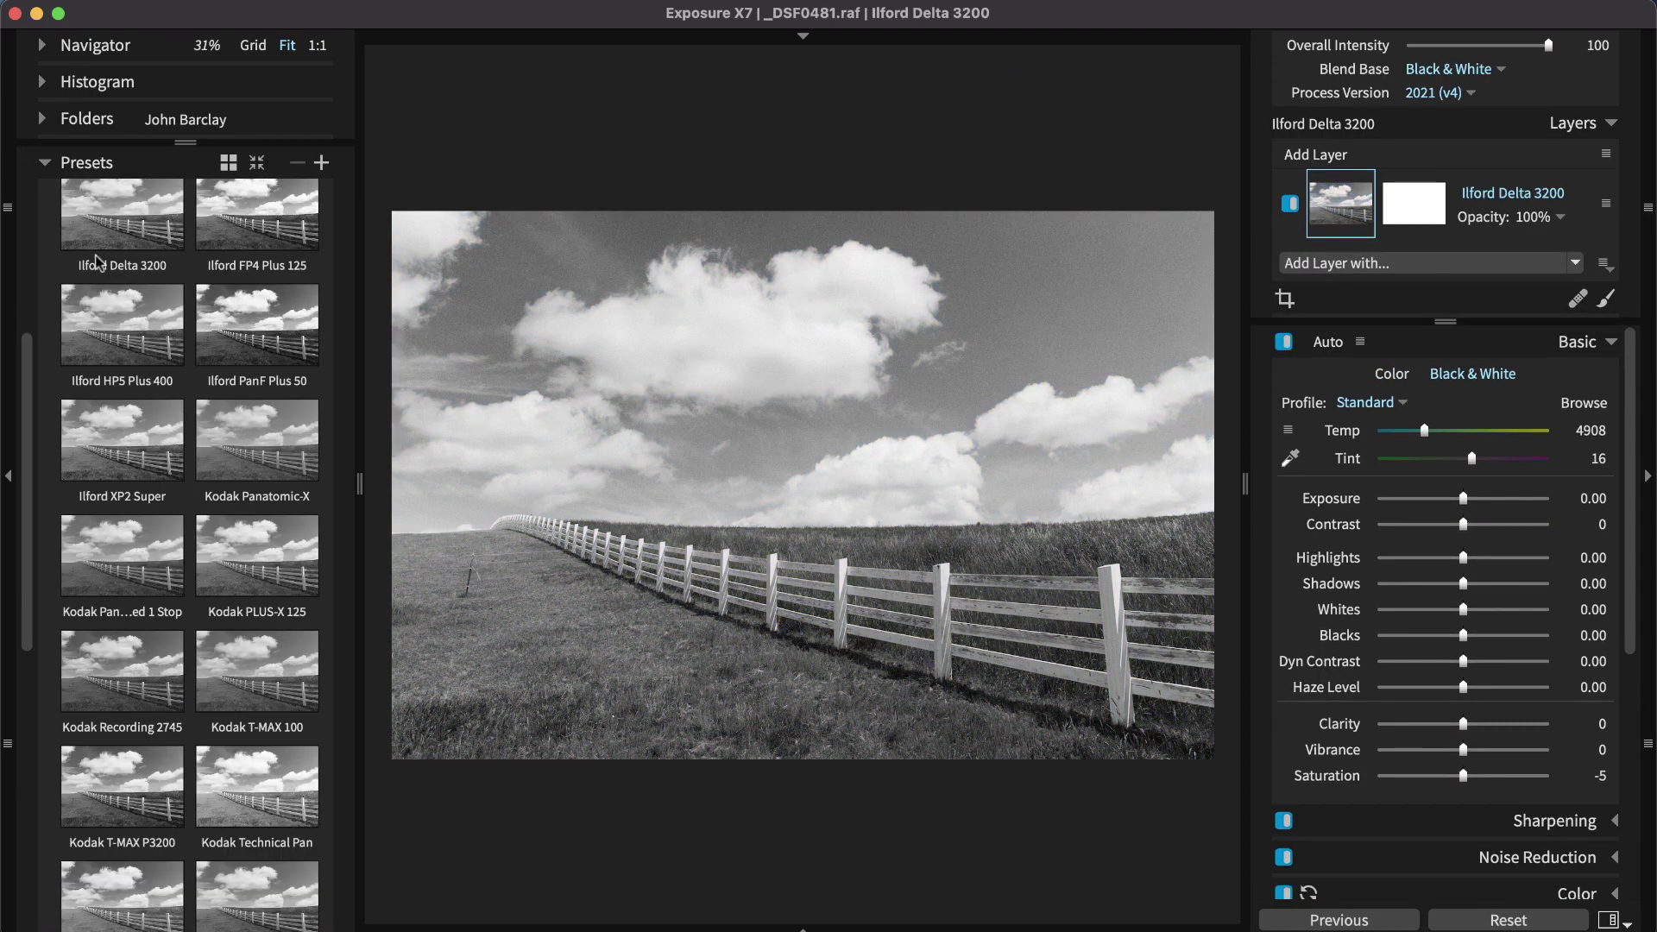
left_click(130, 561)
left_click(147, 794)
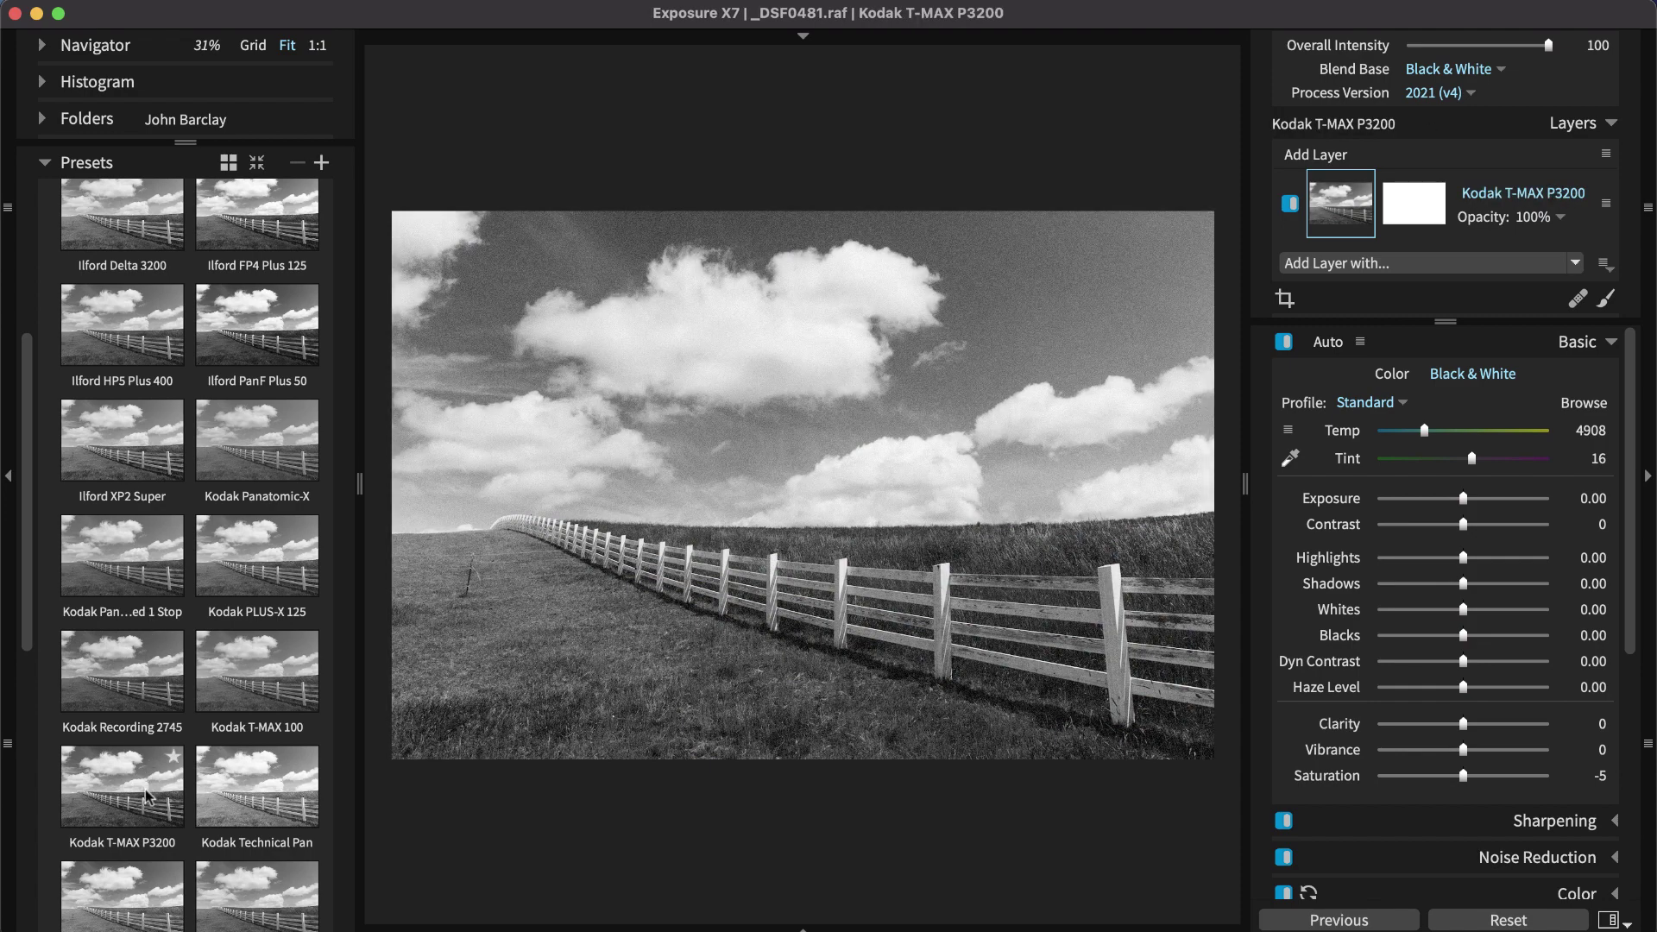
scroll(147, 793, "down", 1)
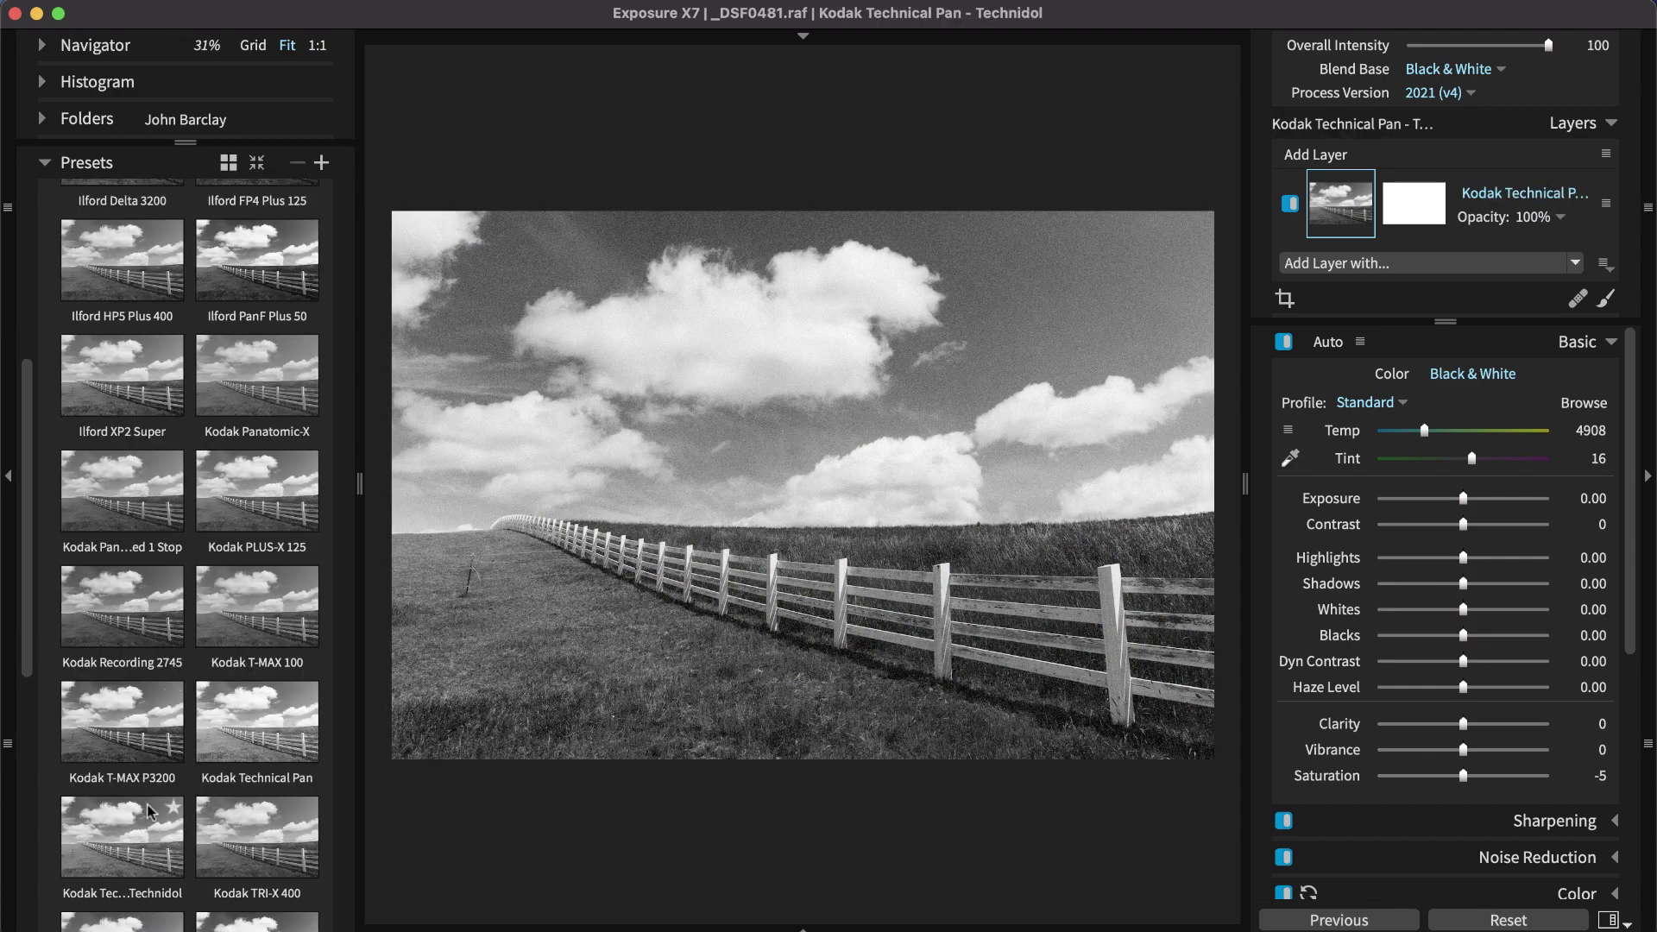
left_click(147, 850)
Apply Kodak TRI-X 400, then settle on Kodak TRI-X 400 - Pushed 1 Stop
left_click(272, 850)
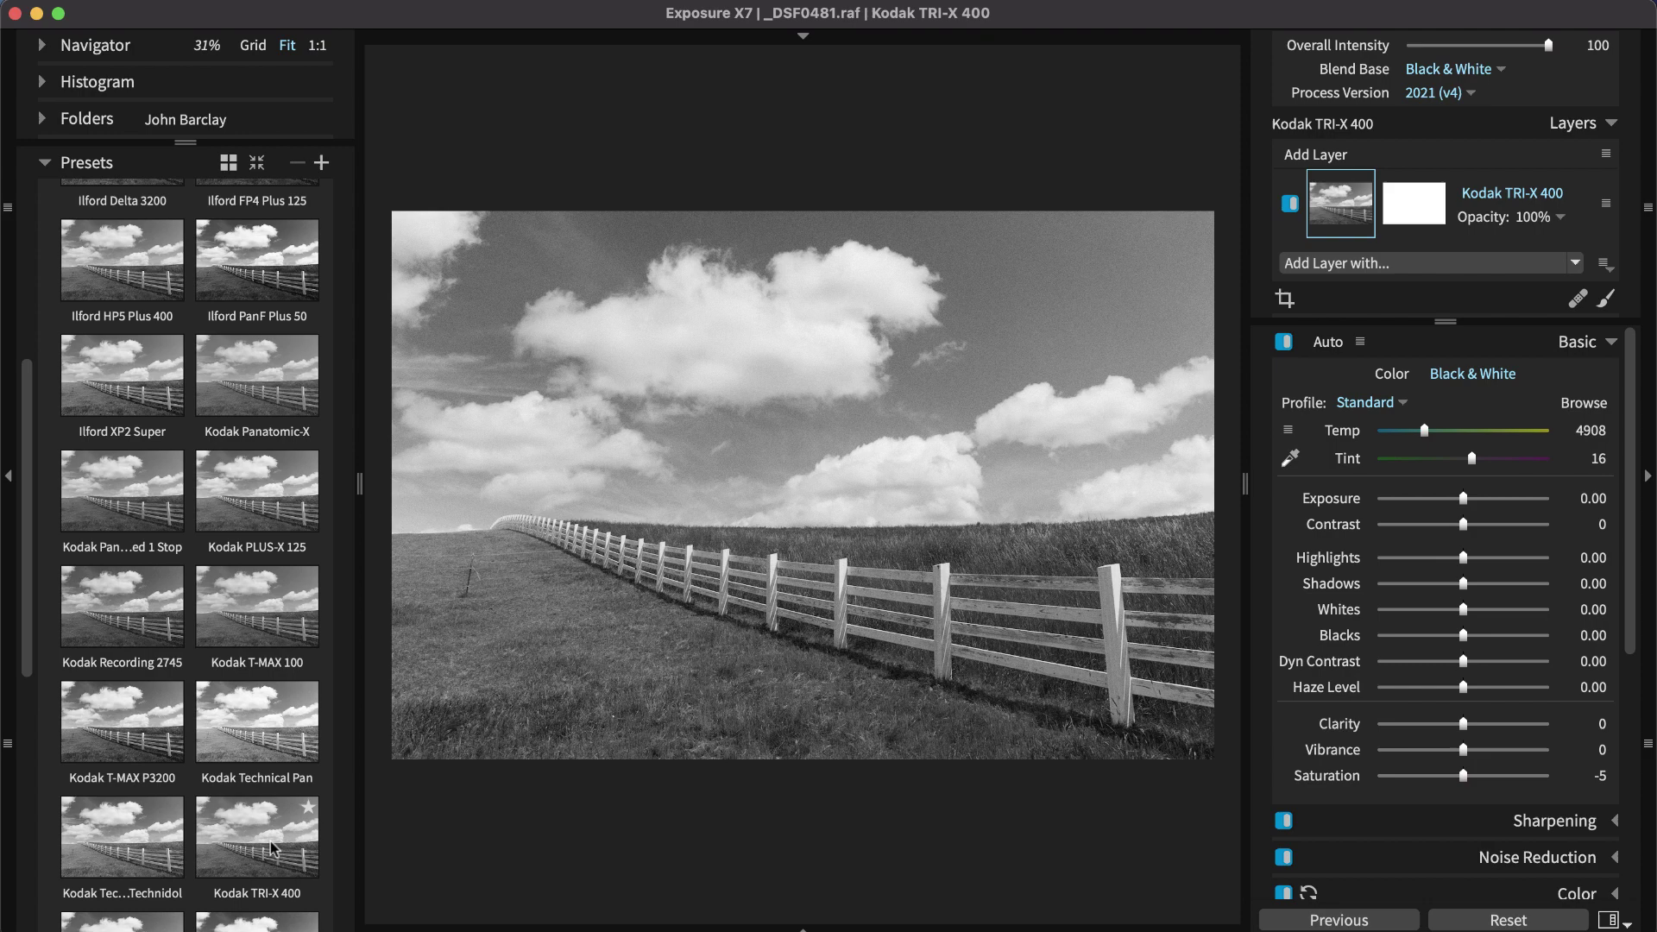
left_click(272, 848)
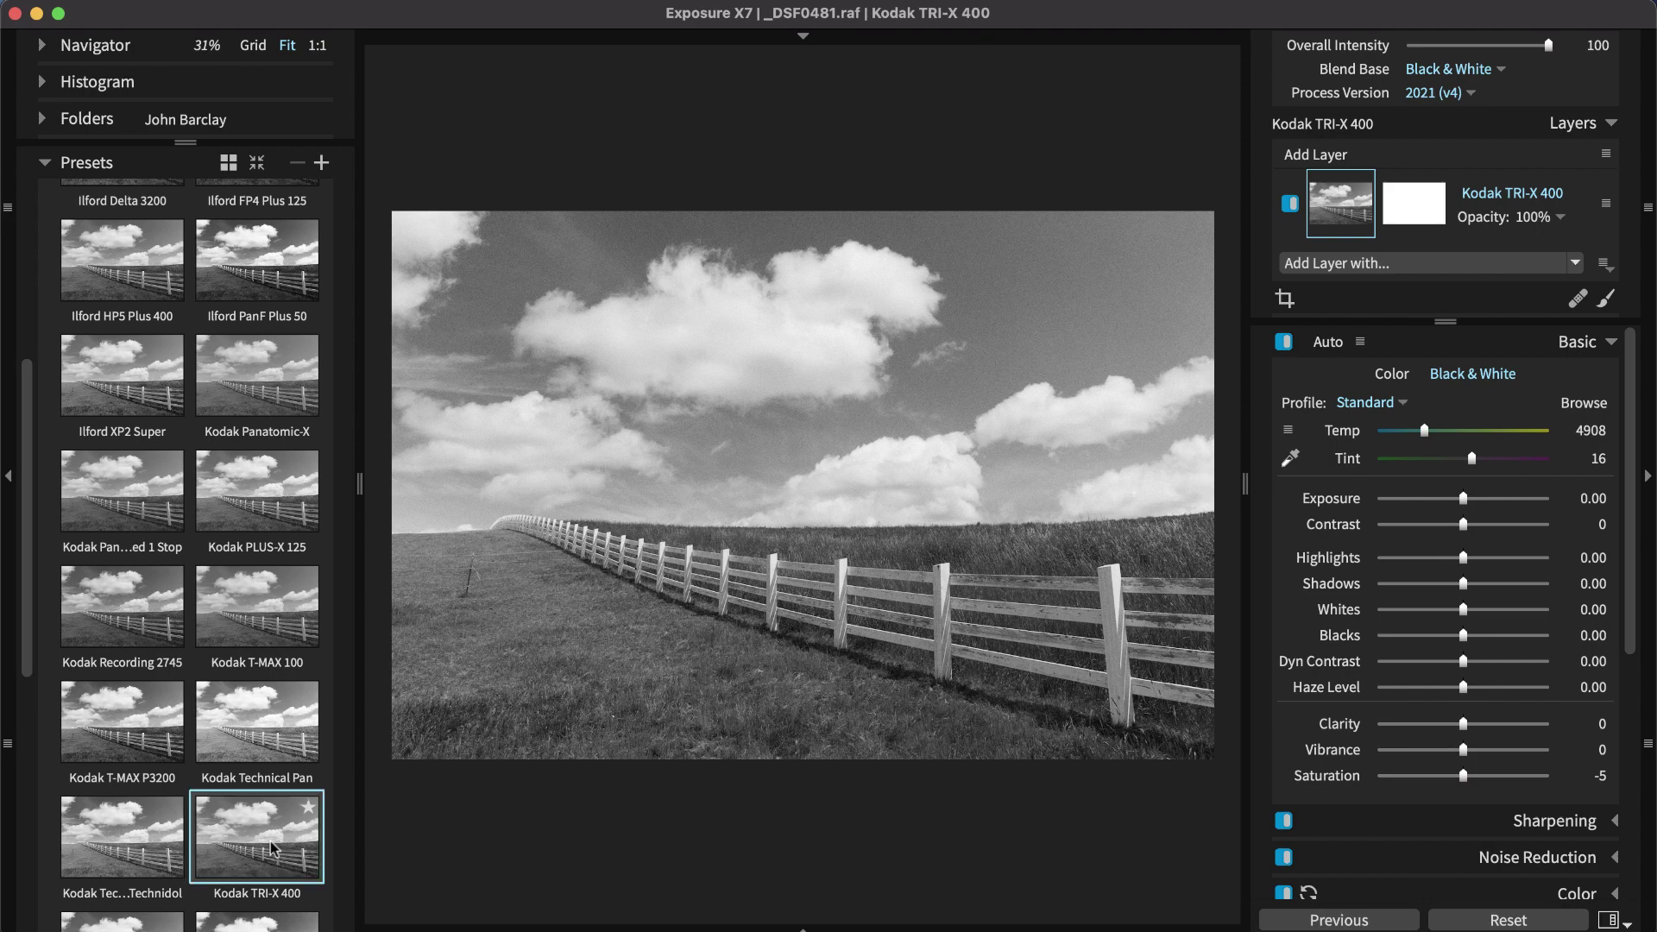
scroll(259, 845, "down", 1)
left_click(164, 828)
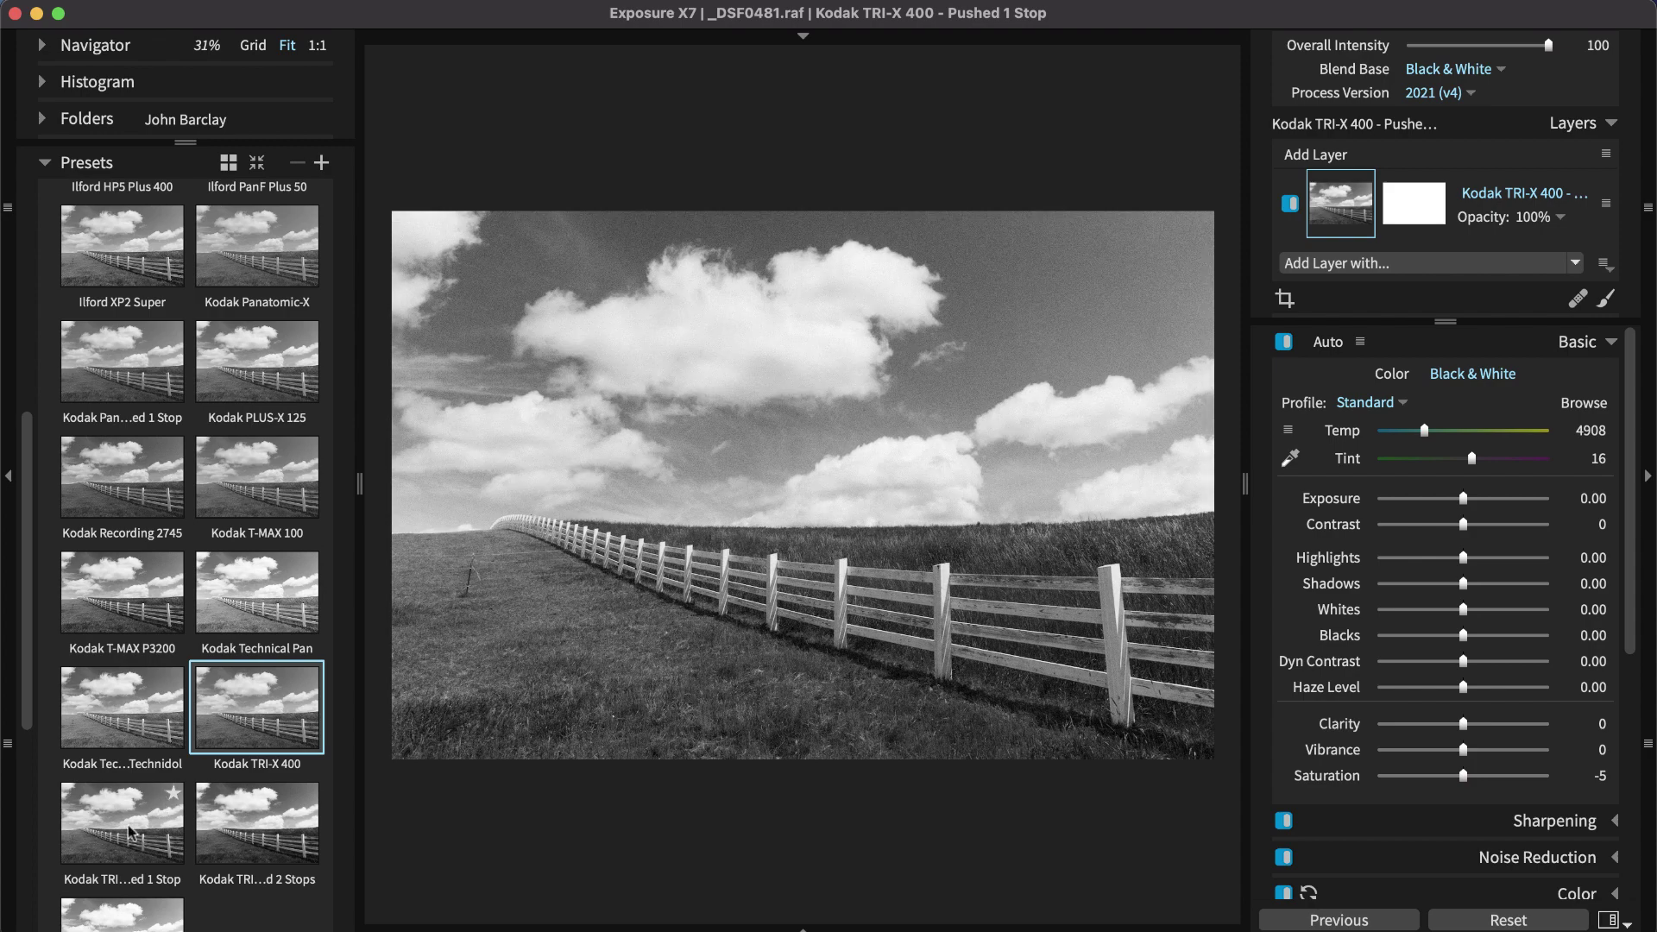
left_click(130, 831)
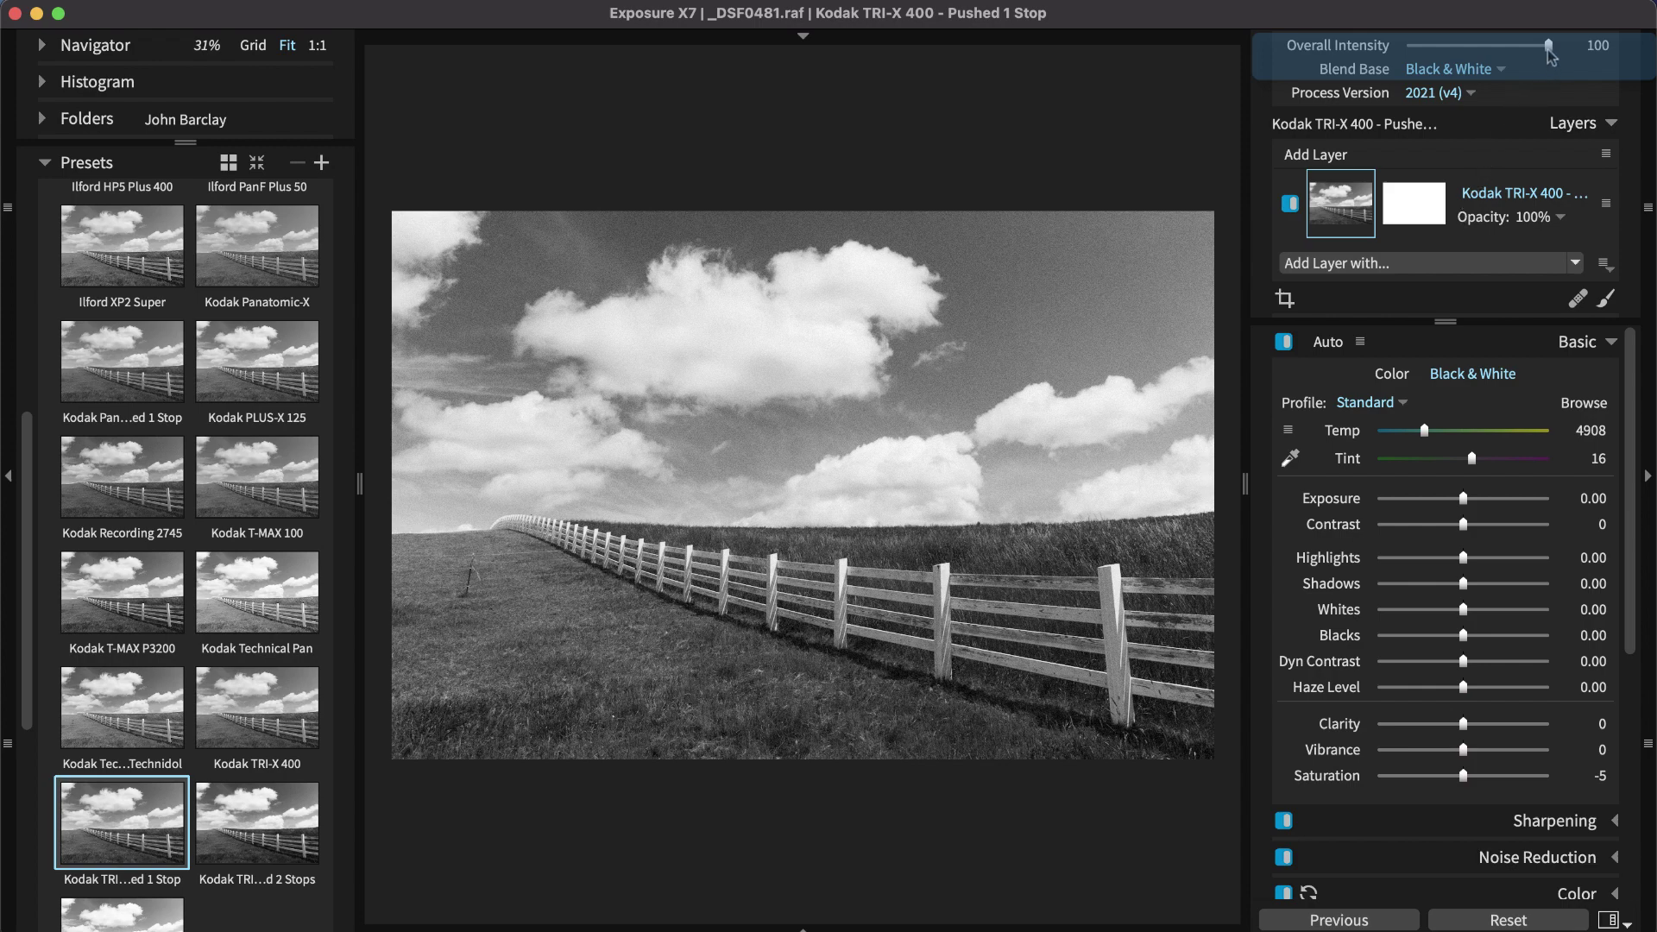
left_click_drag(1550, 52, 1458, 53)
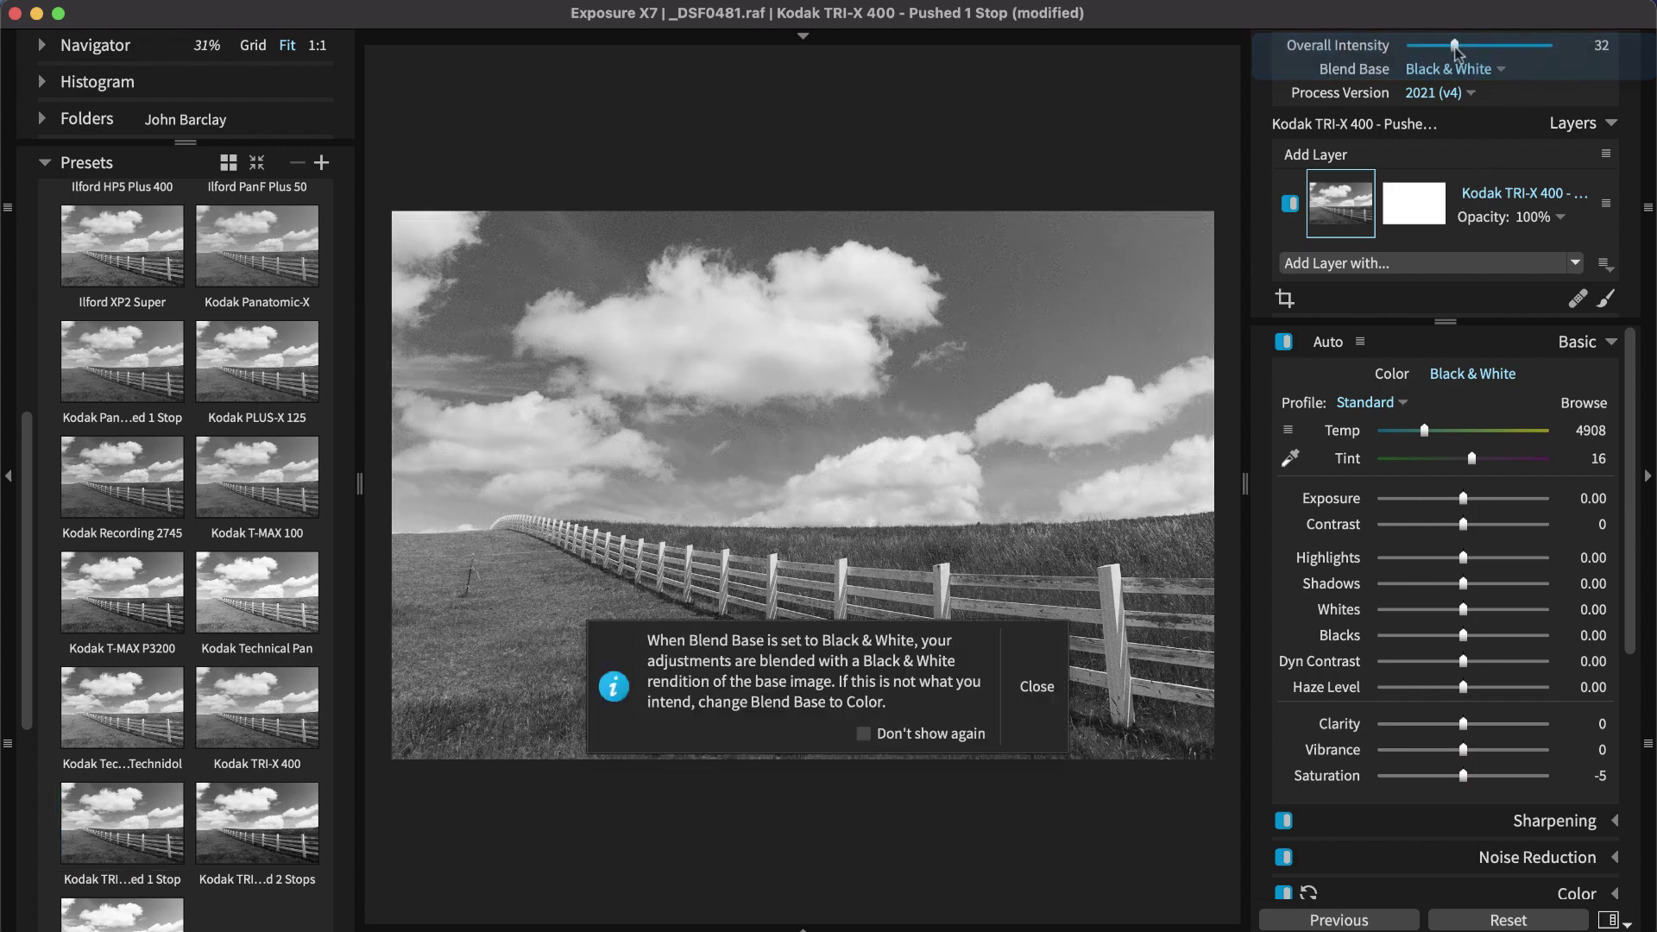
left_click(1037, 687)
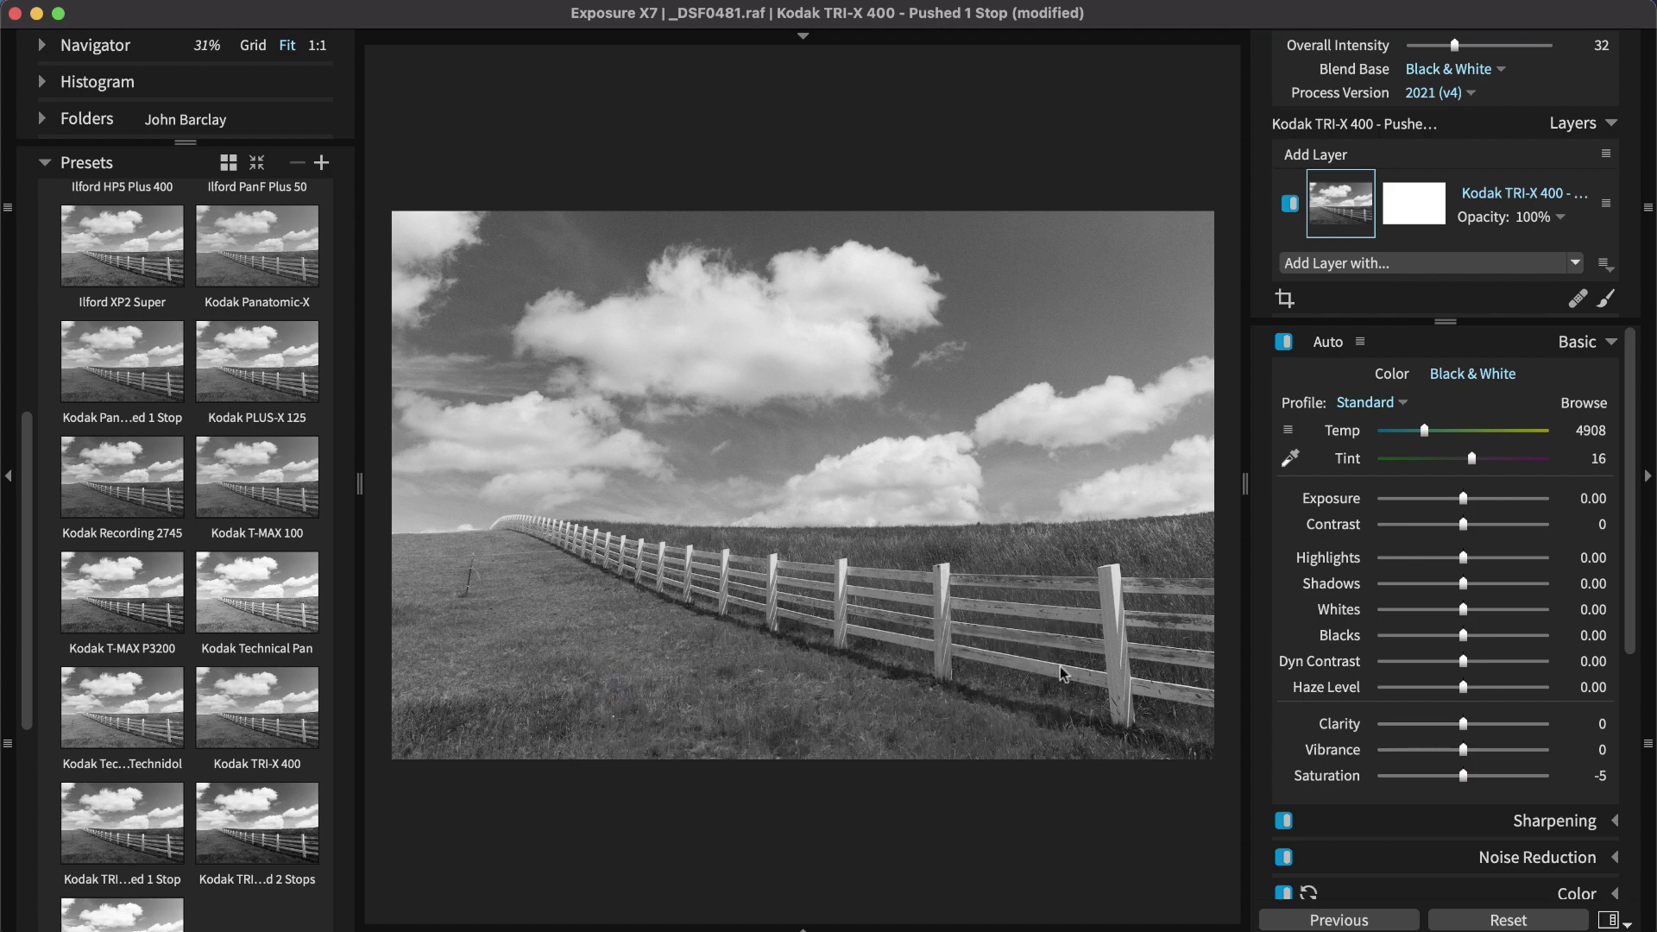
left_click(1467, 71)
left_click(1465, 117)
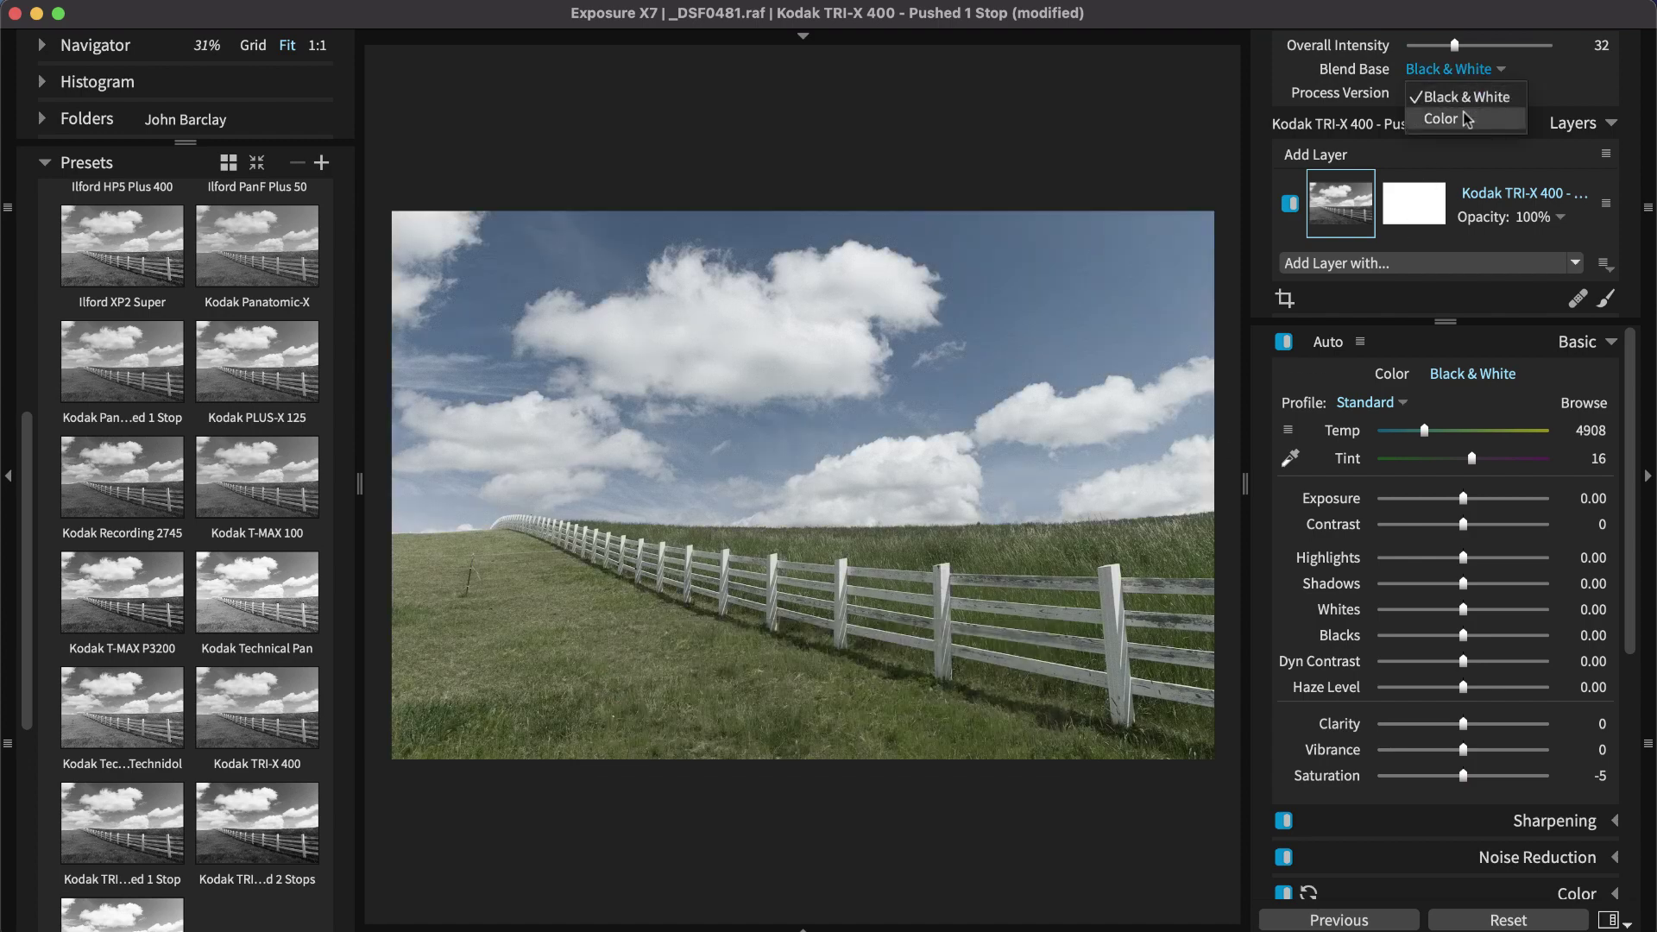
left_click_drag(1454, 46, 1548, 48)
left_click(1439, 71)
left_click(1467, 98)
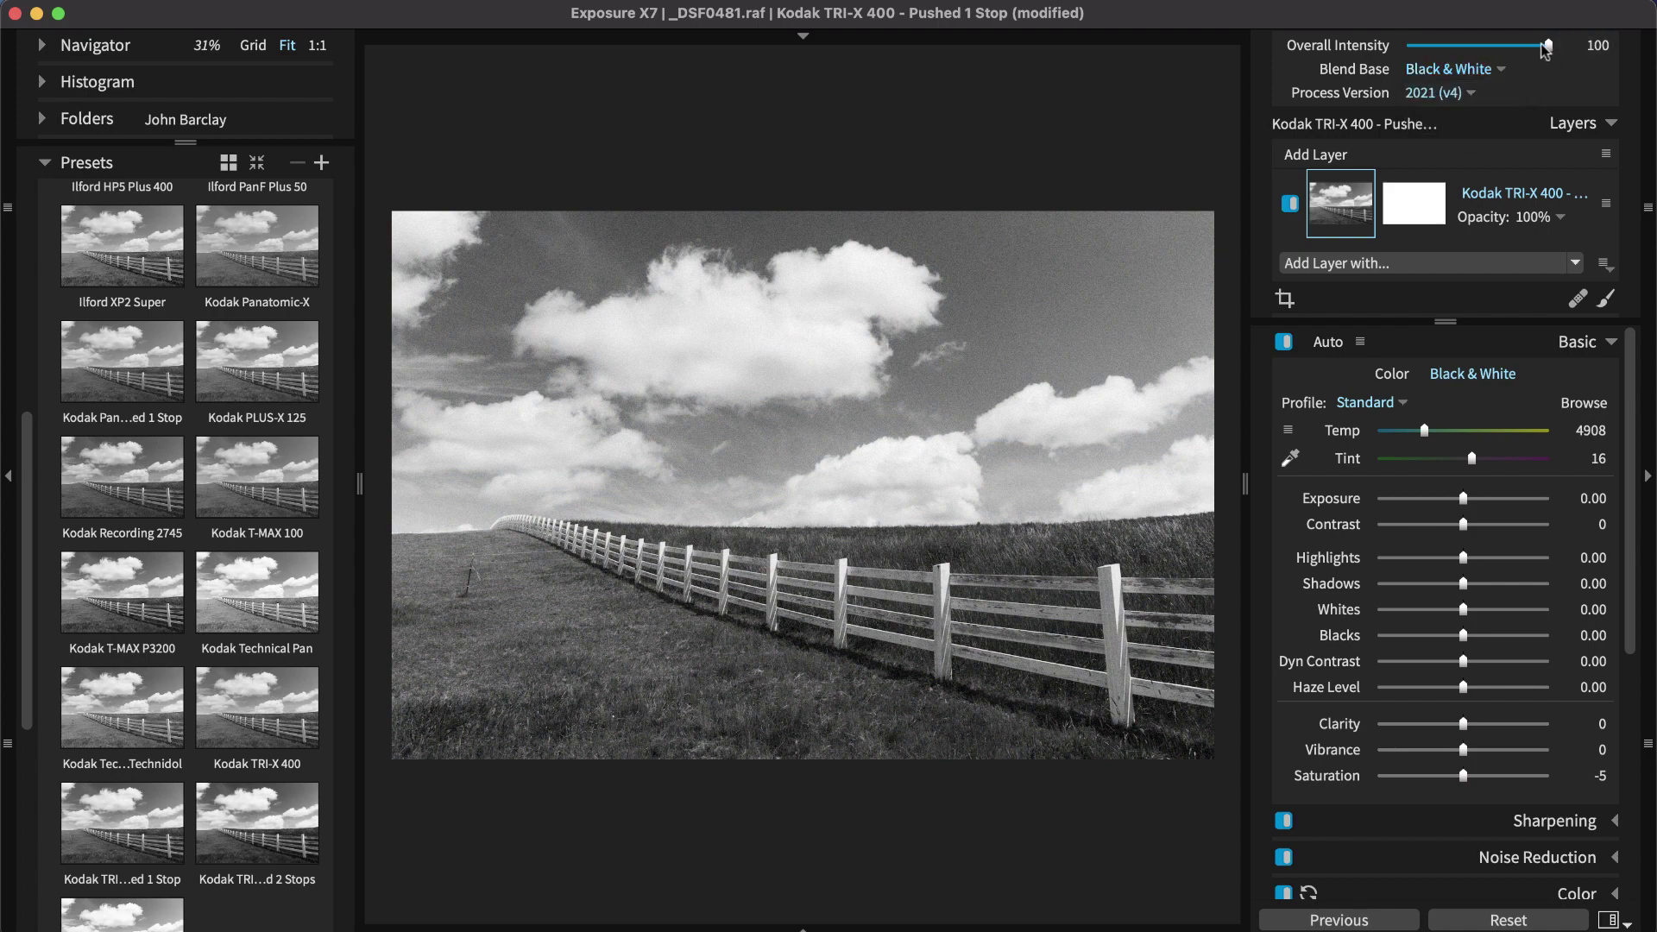
Step back through the edit history as far as the original Fuji Velvia 100 look
left_click(63, 164)
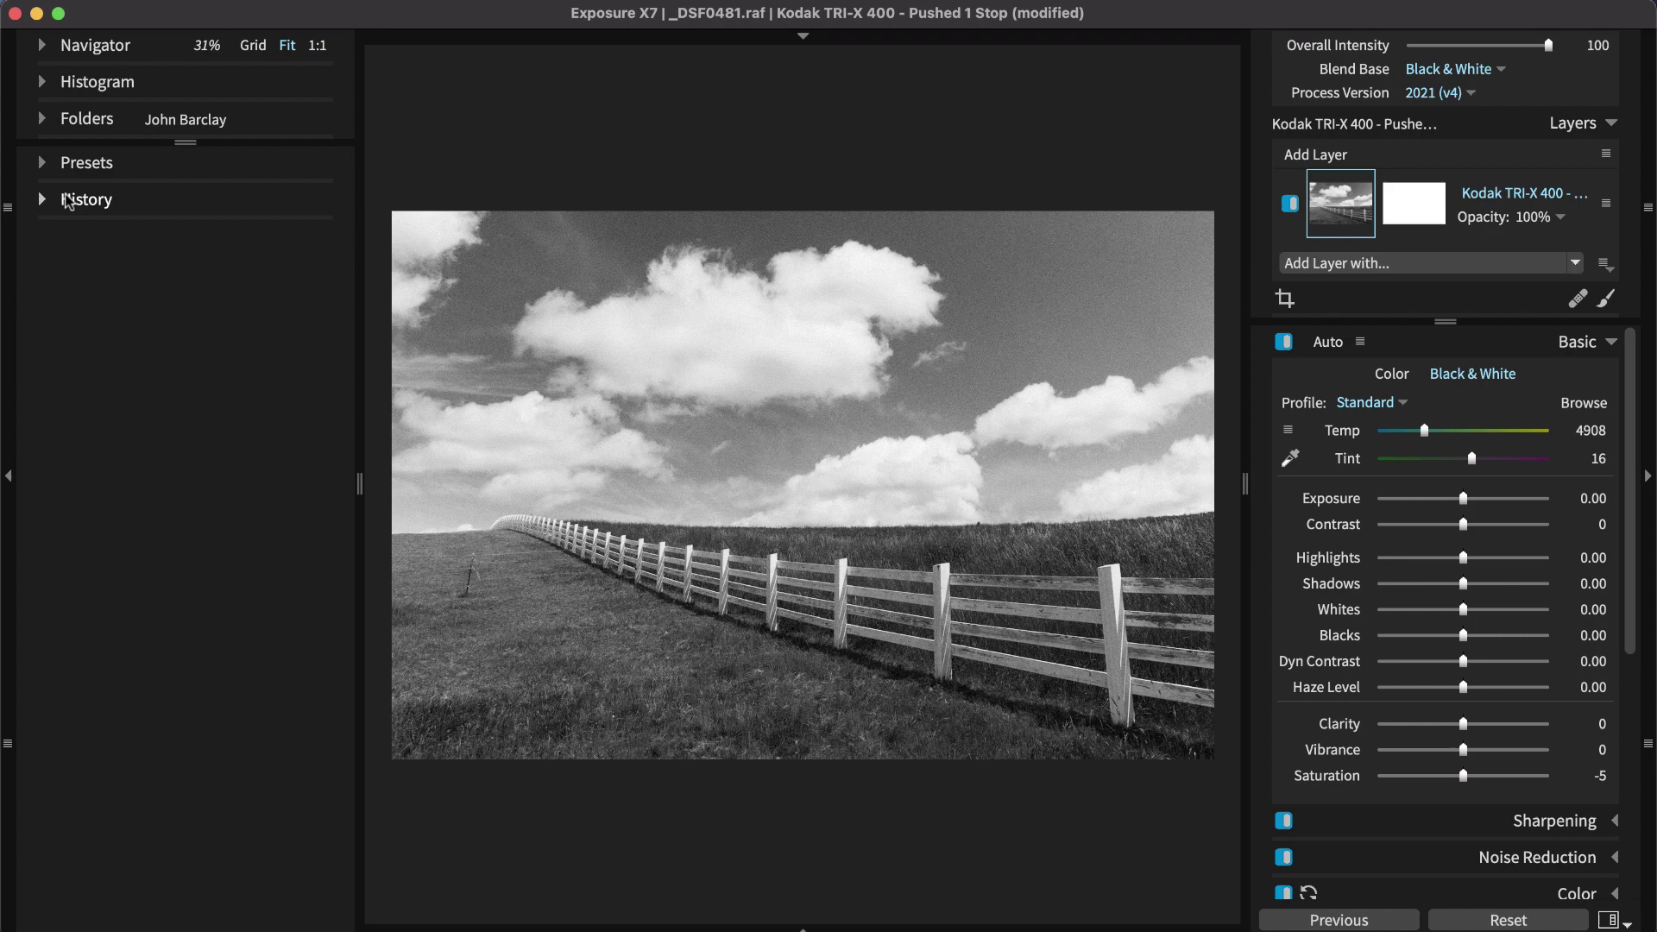
left_click(69, 201)
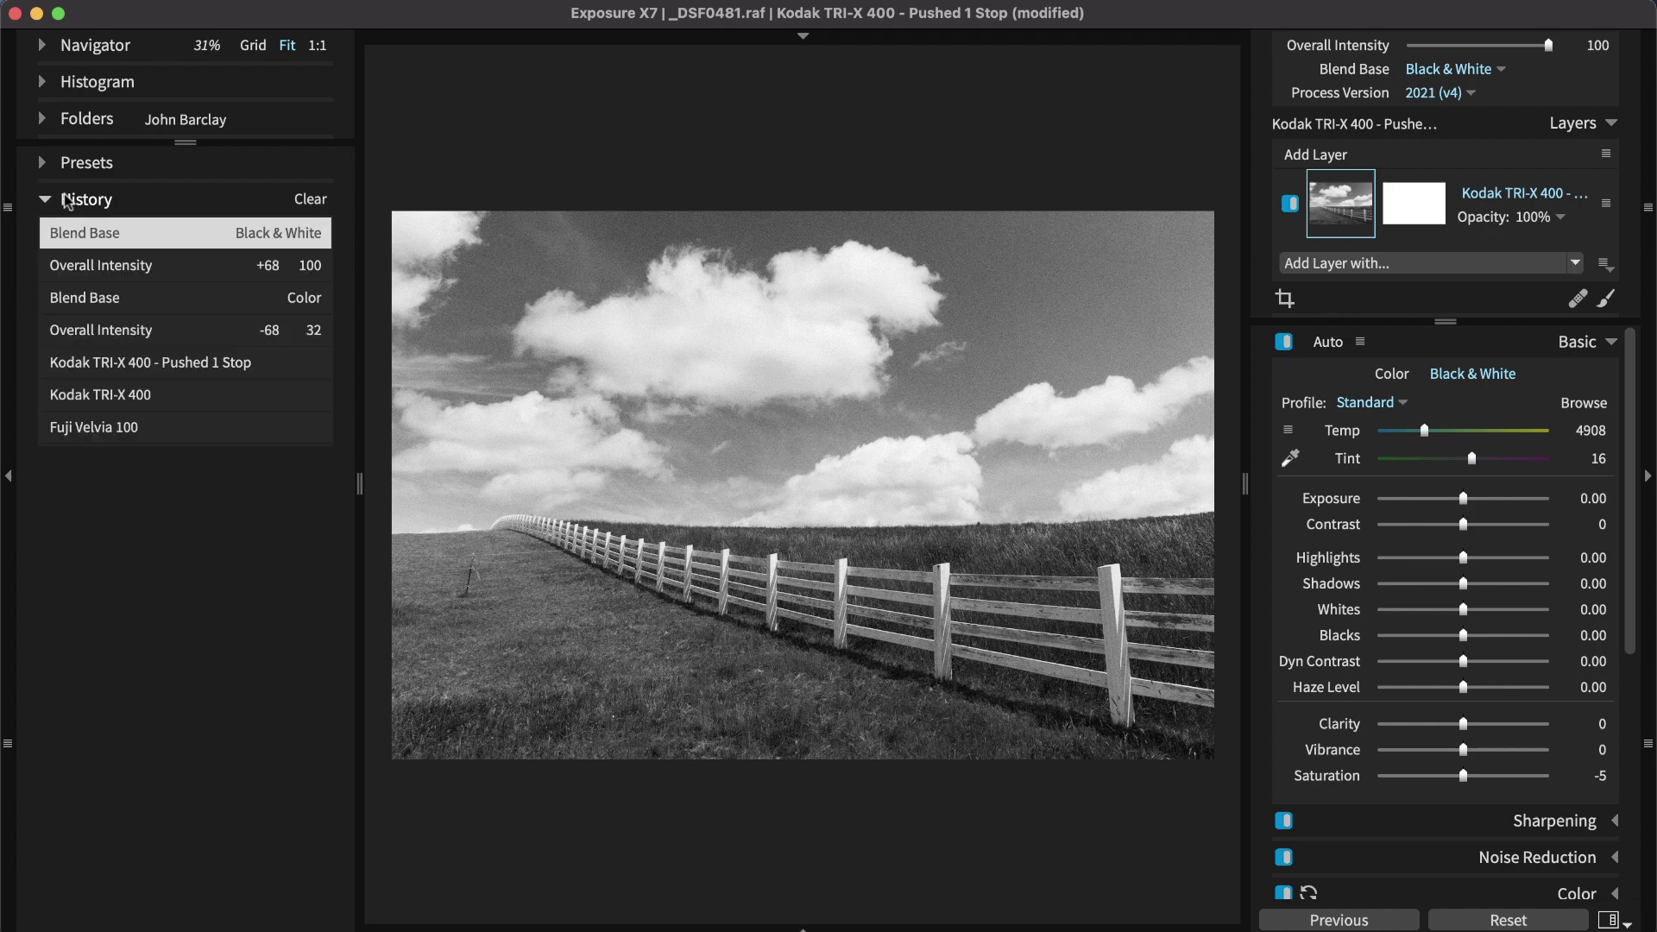
left_click(127, 268)
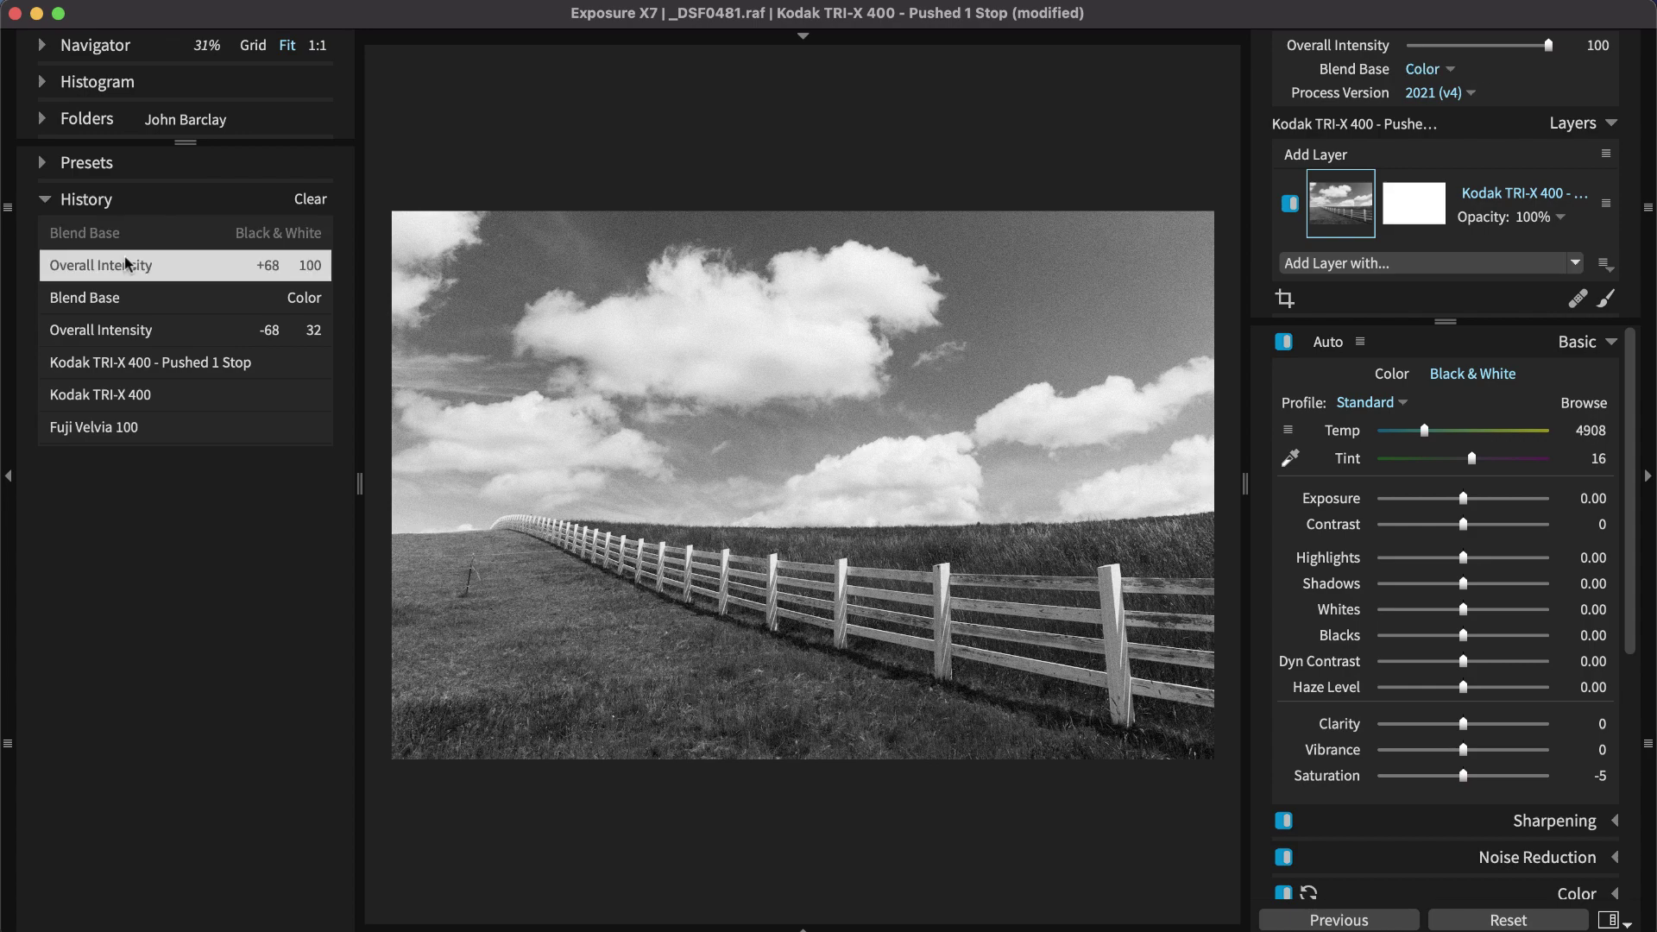
left_click(129, 298)
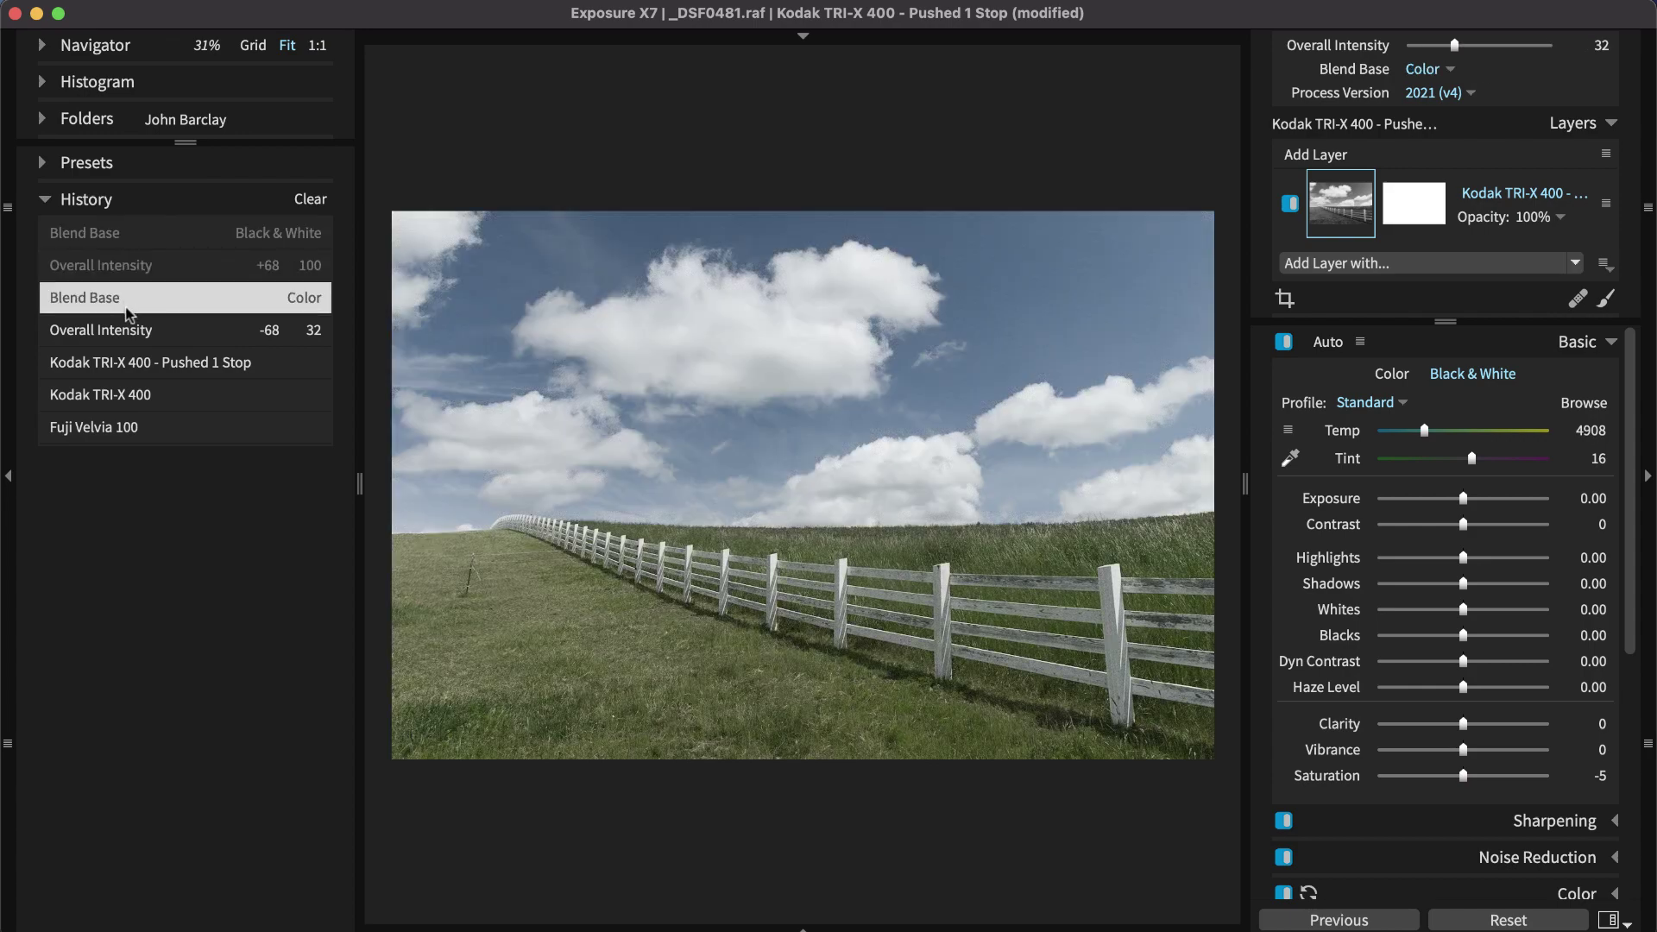
left_click(135, 331)
left_click(137, 363)
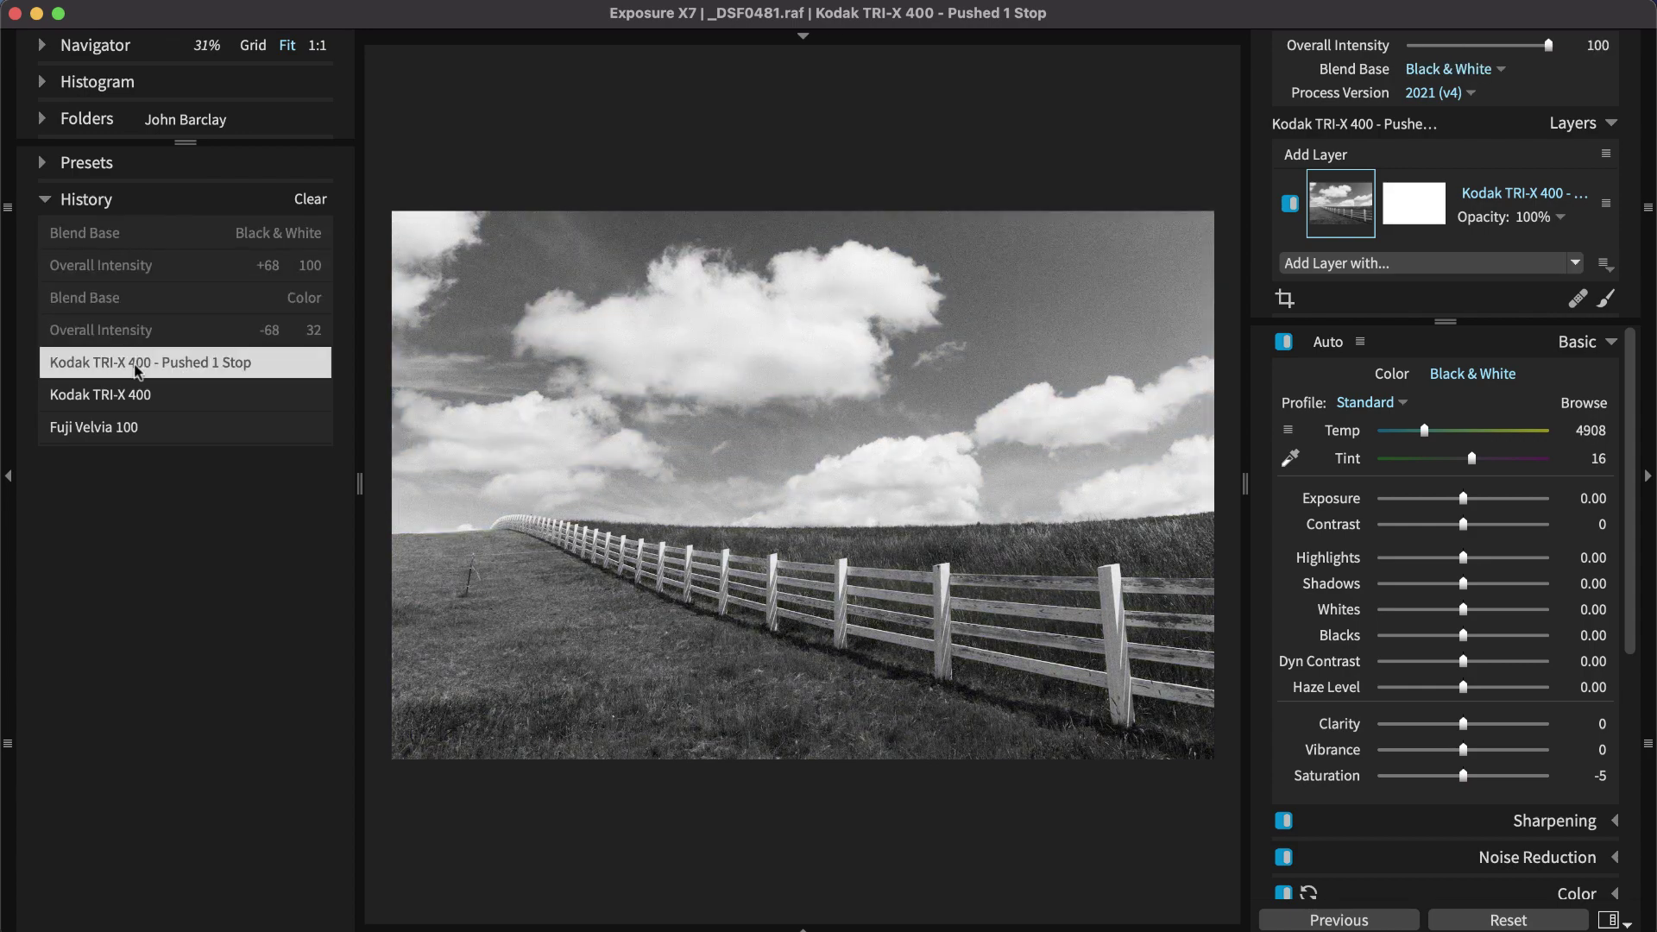
left_click(135, 396)
left_click(132, 432)
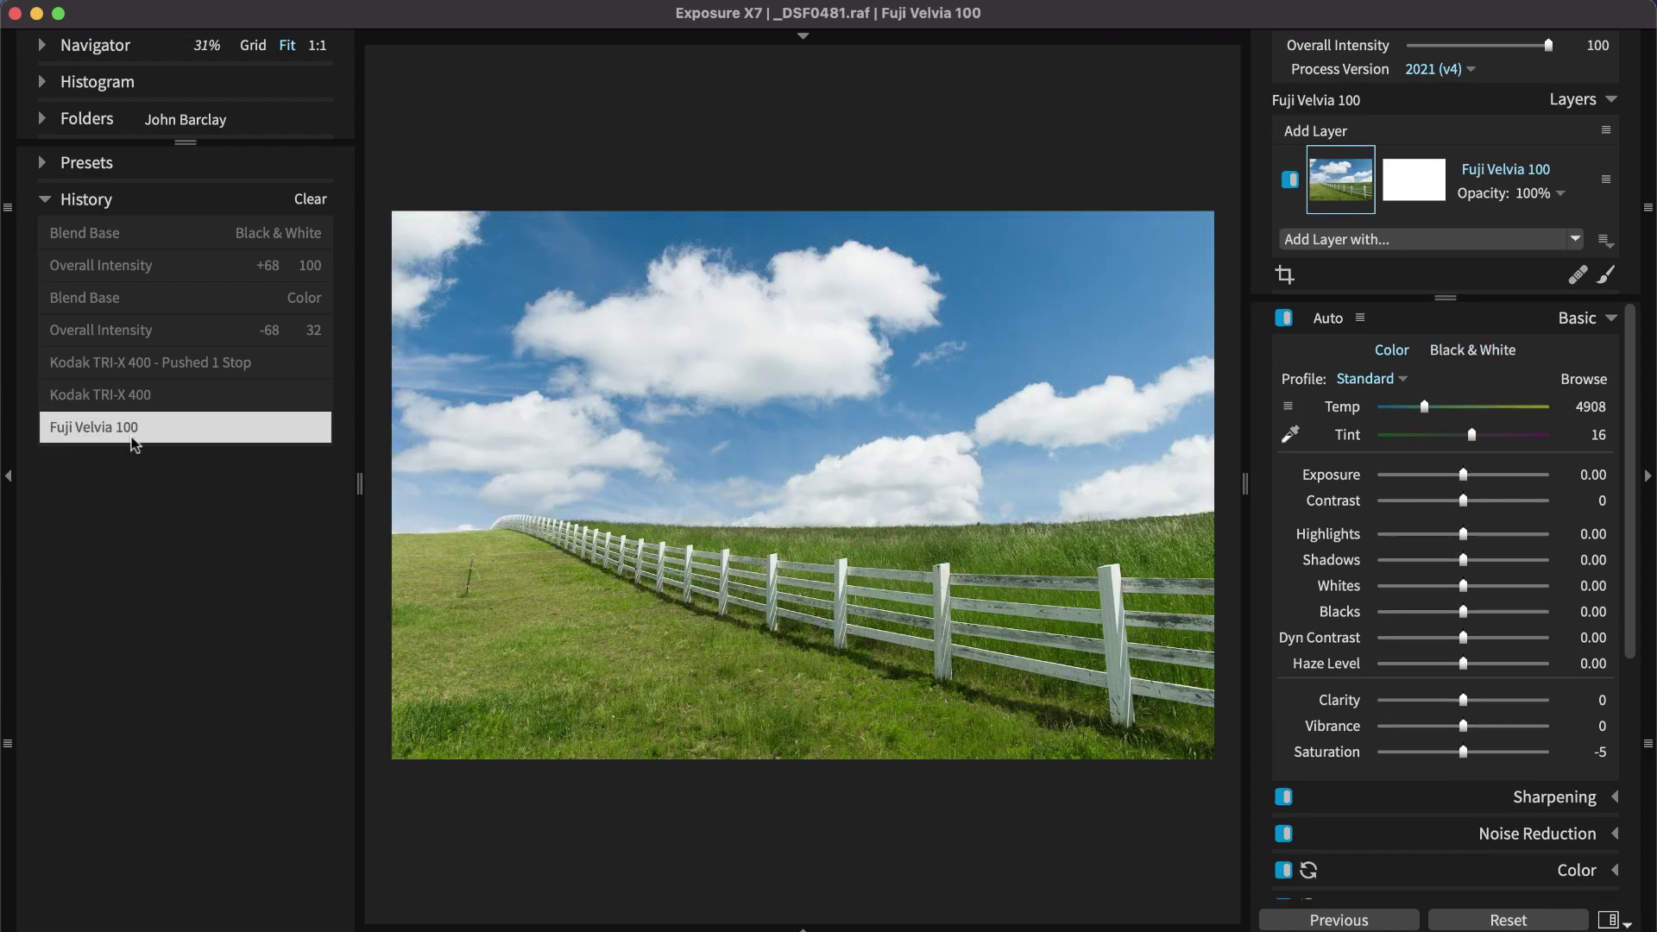
Restore the 'Overall Intensity +68 100' history state with Color blend, then collapse History
left_click(118, 330)
left_click(96, 233)
left_click(105, 267)
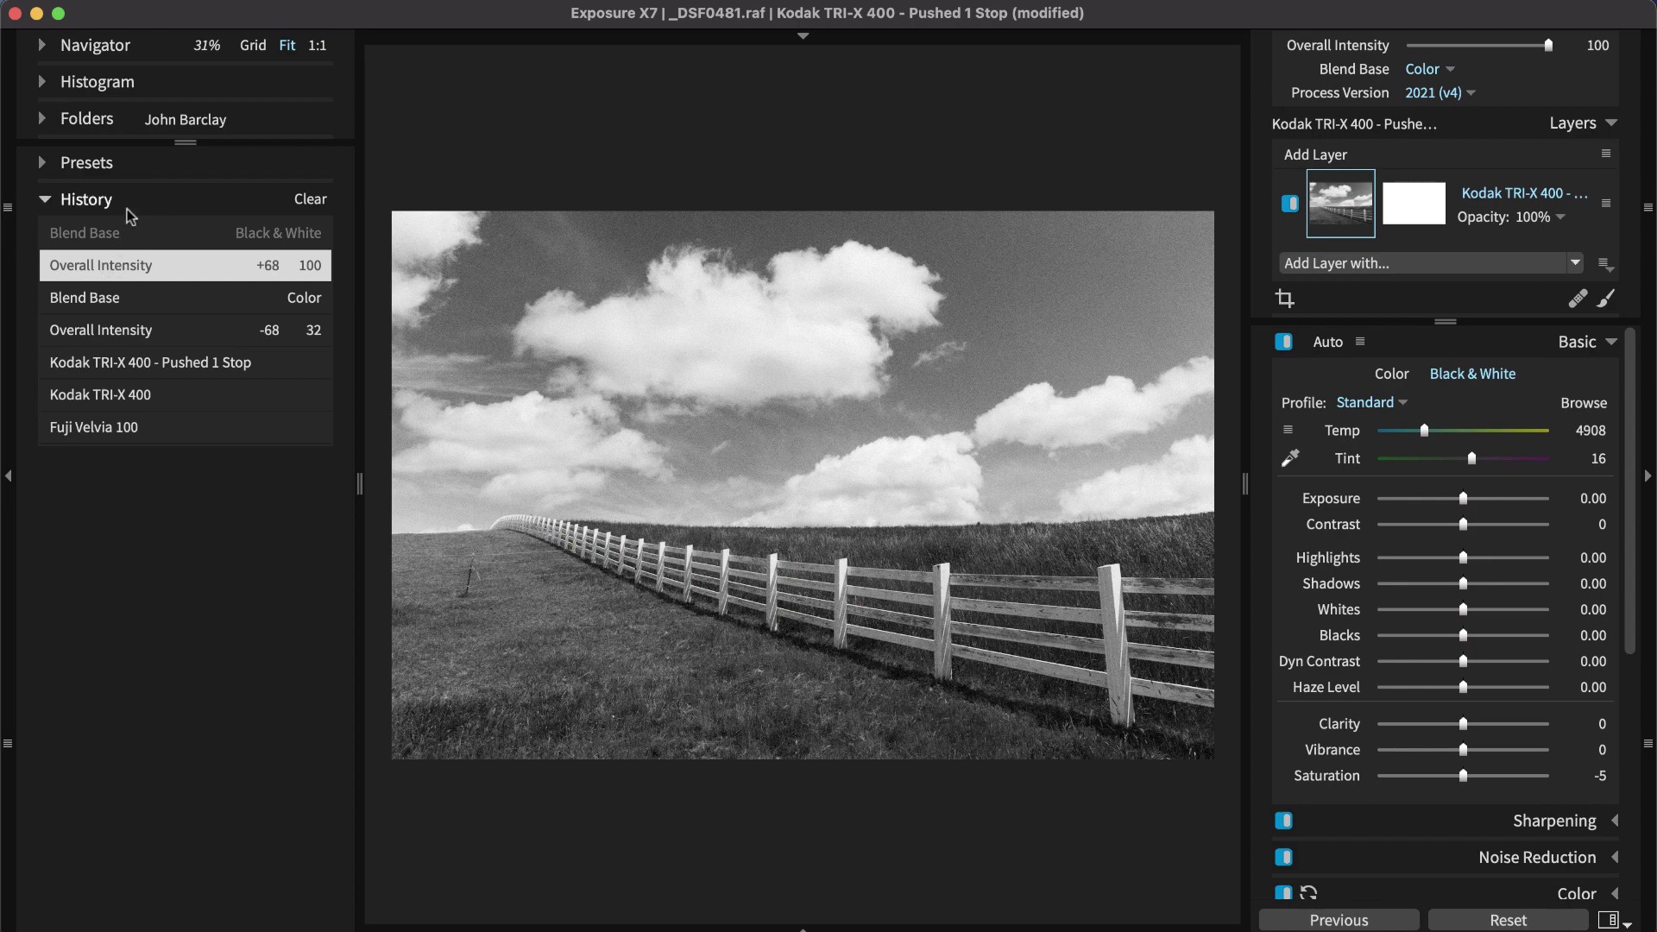
left_click(46, 201)
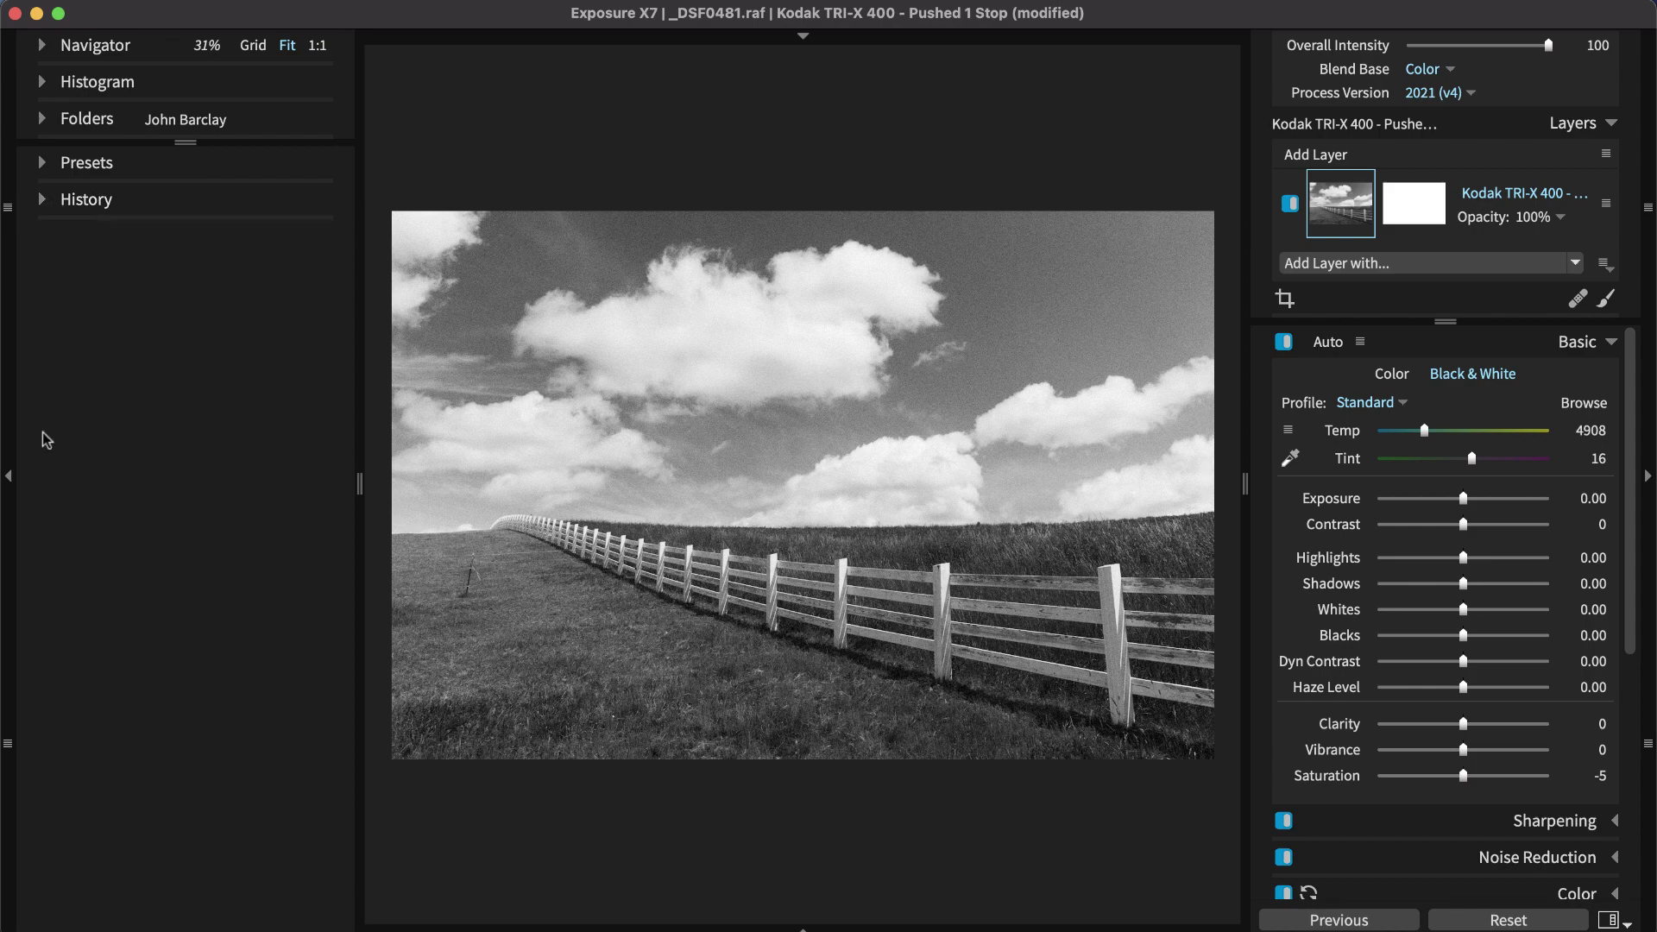
Hide the left panels, then check Export to Folder's File Naming and Metadata options and close it without exporting
left_click(10, 480)
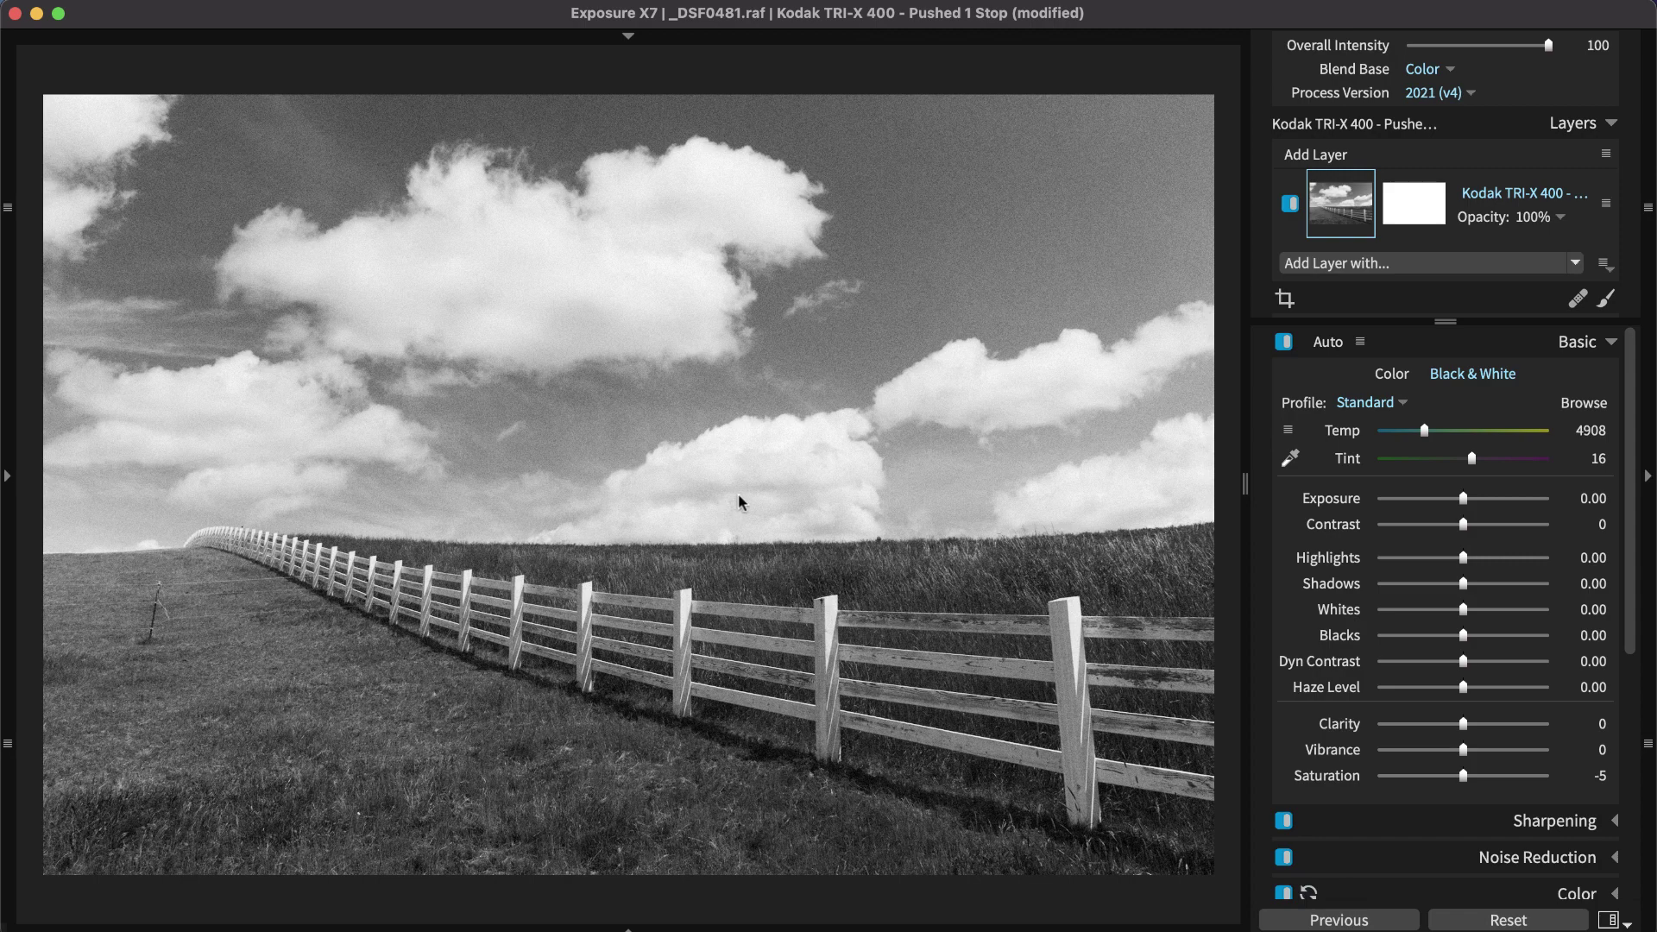
key("super+shift+e")
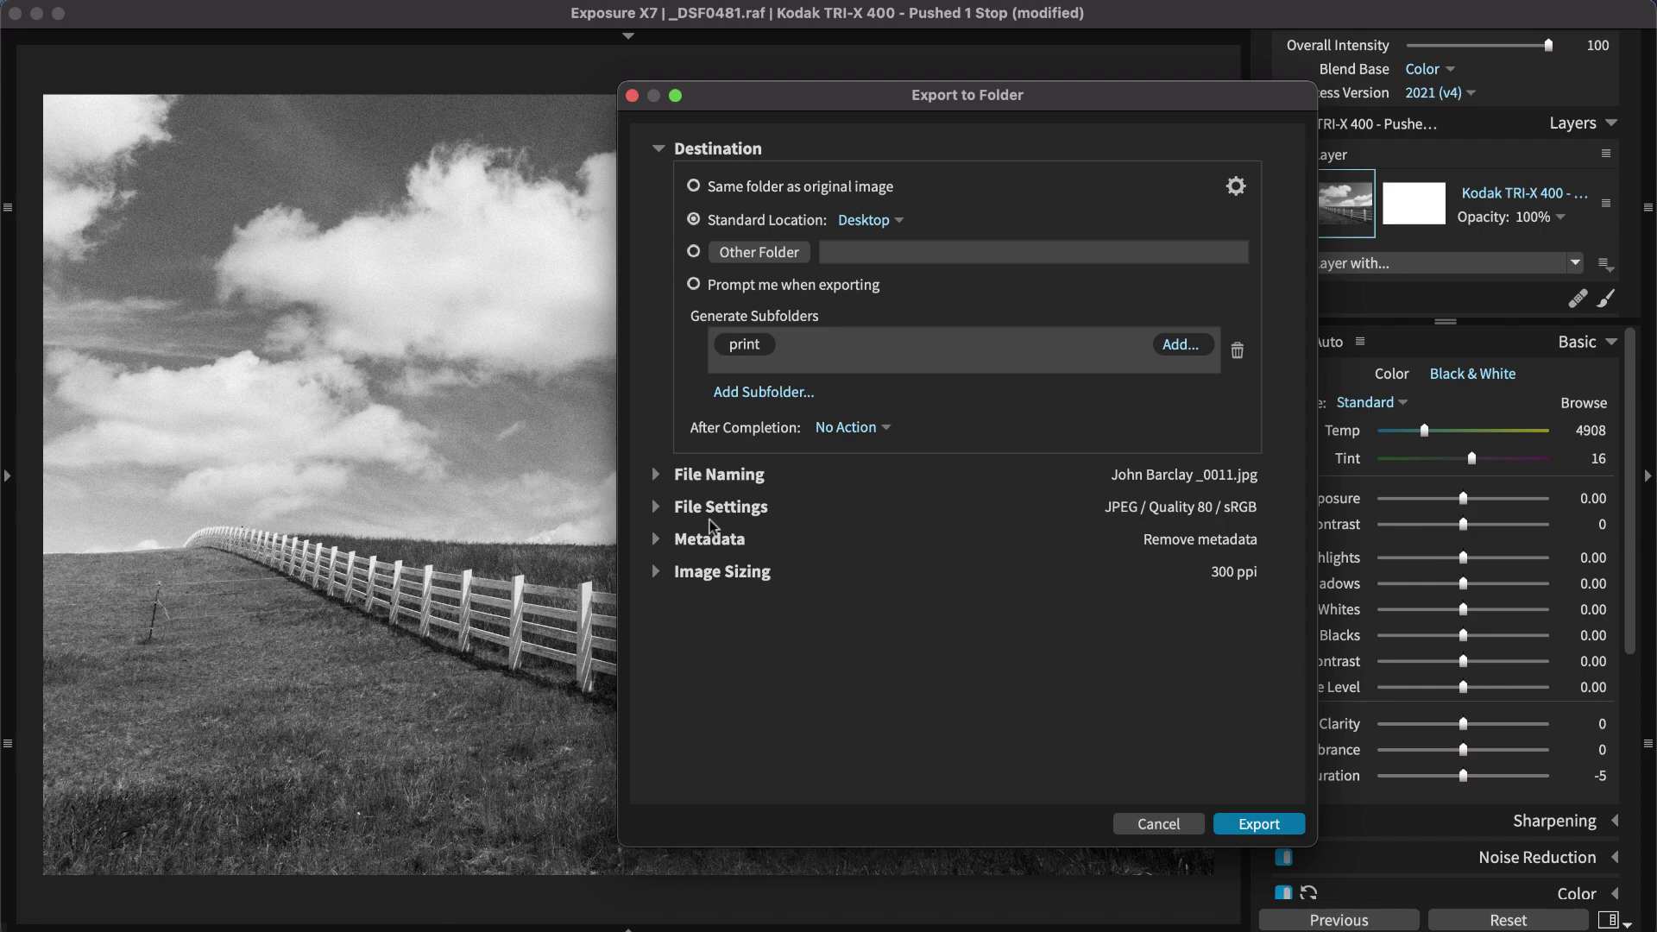
left_click(655, 475)
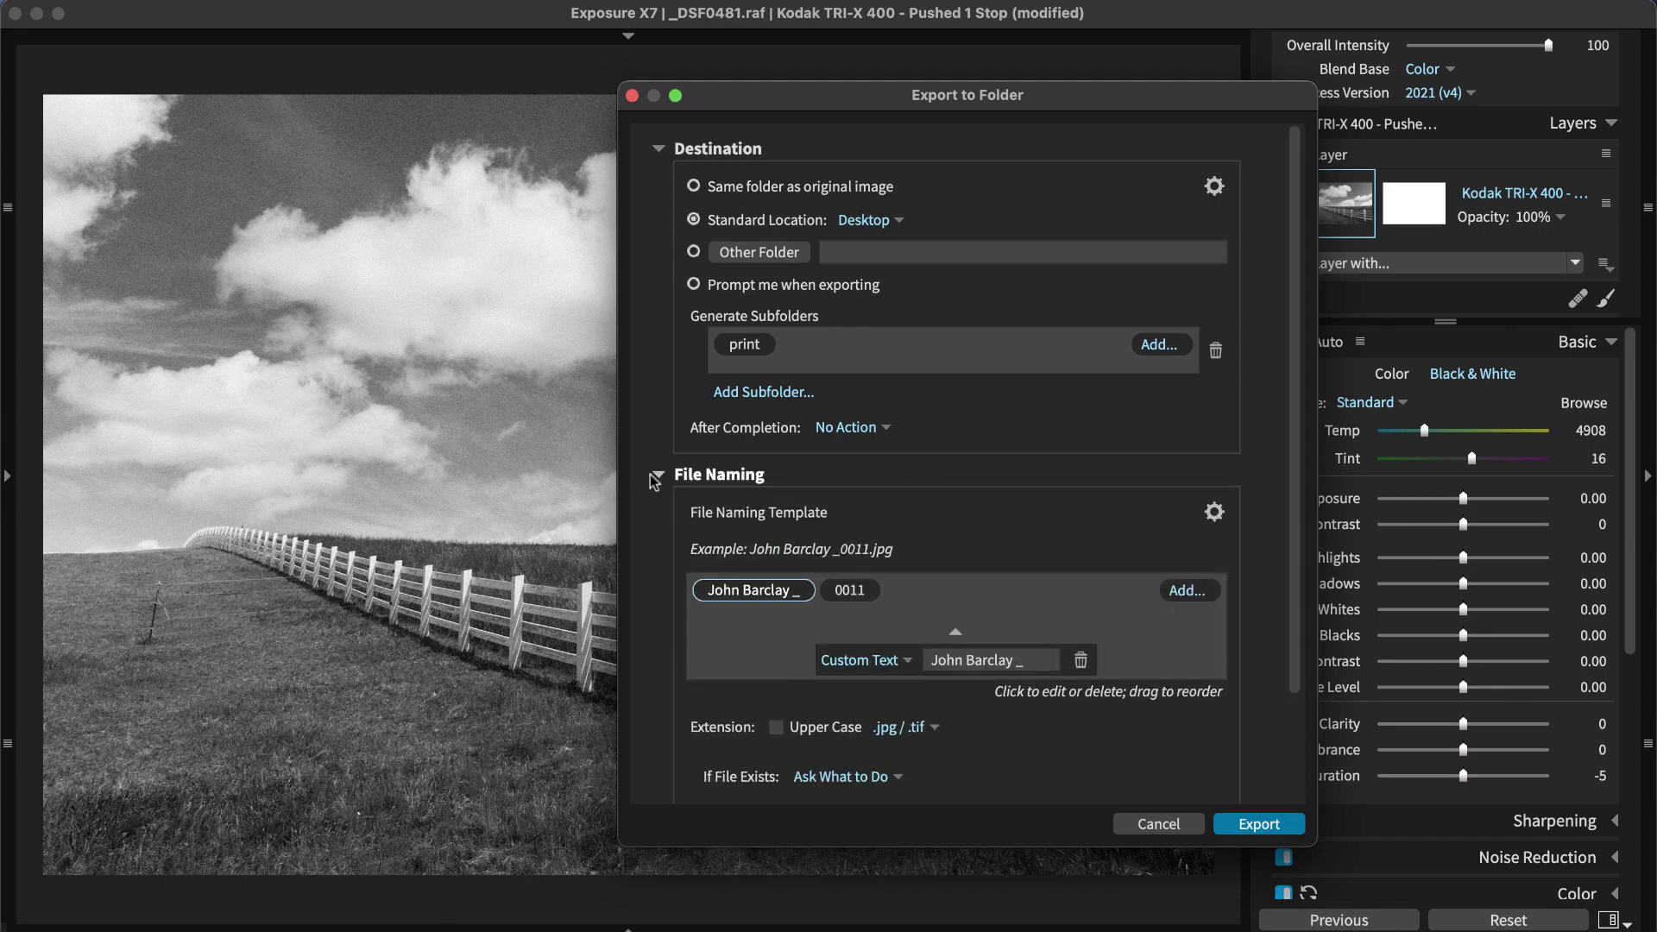
left_click(655, 477)
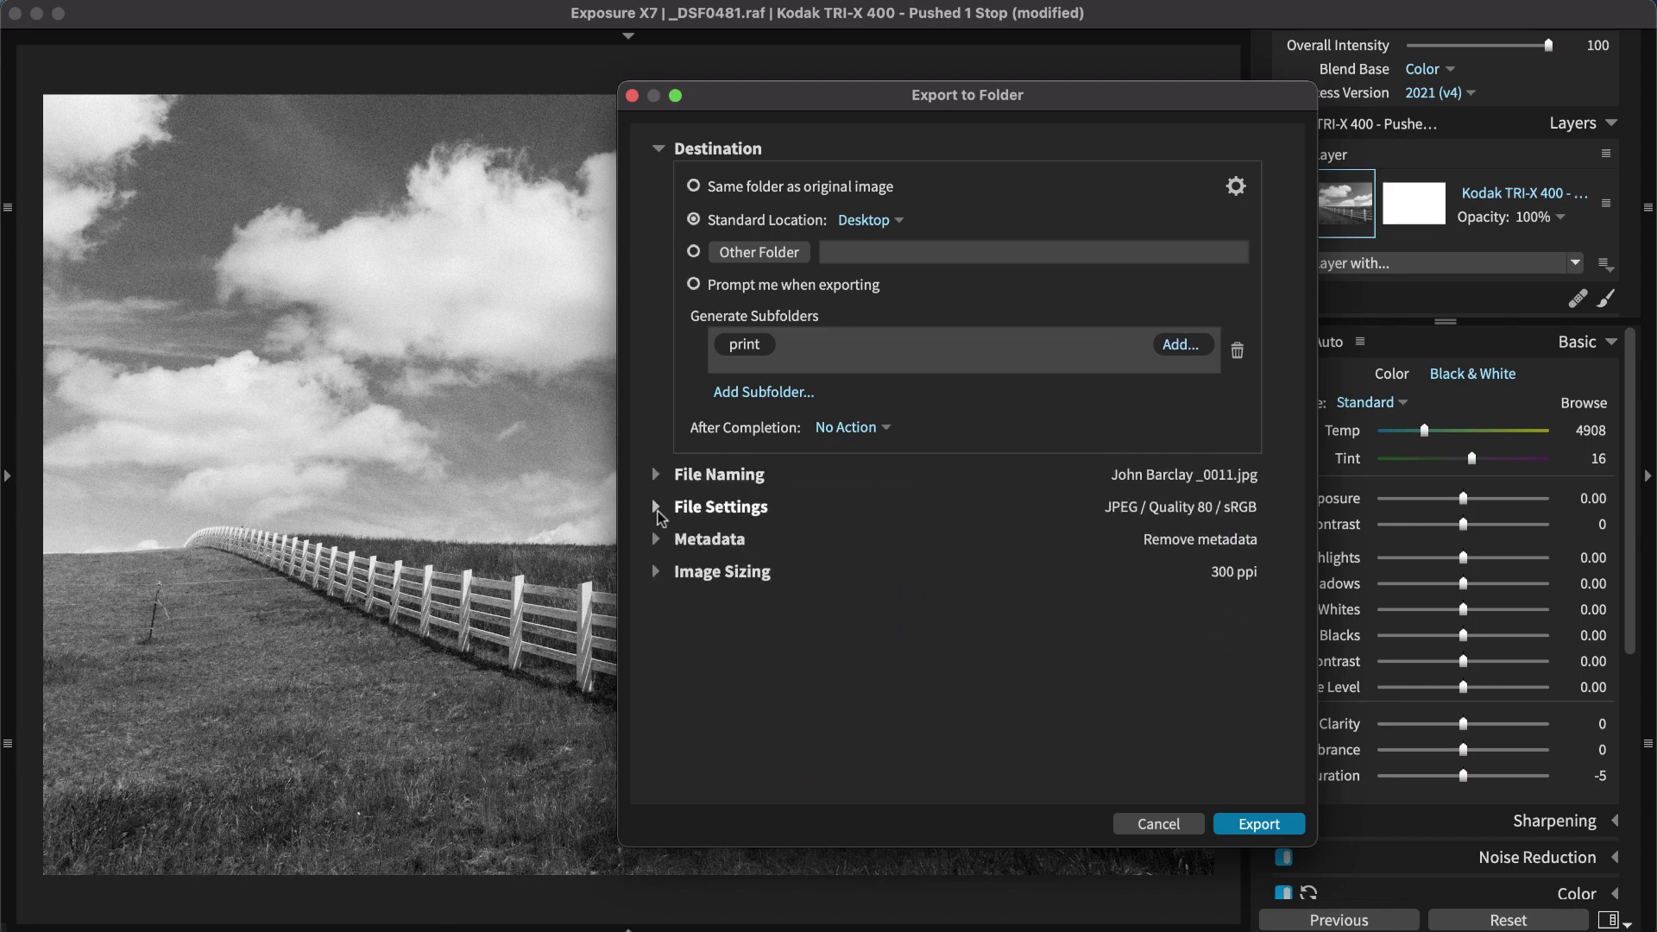
left_click(658, 540)
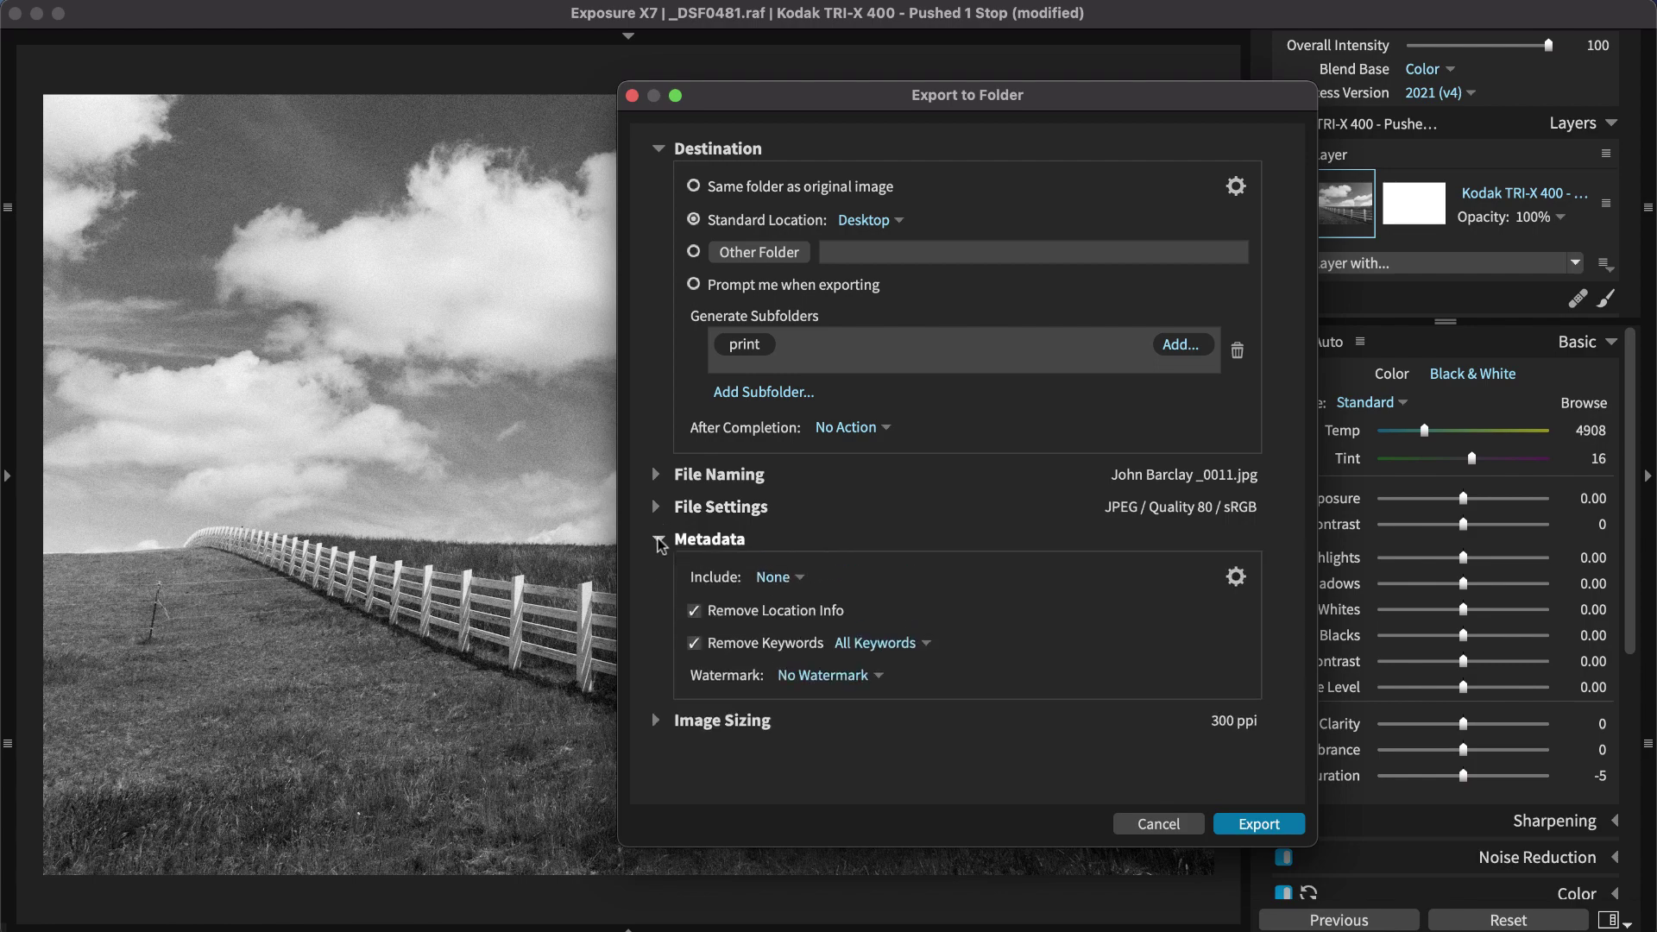
left_click(657, 540)
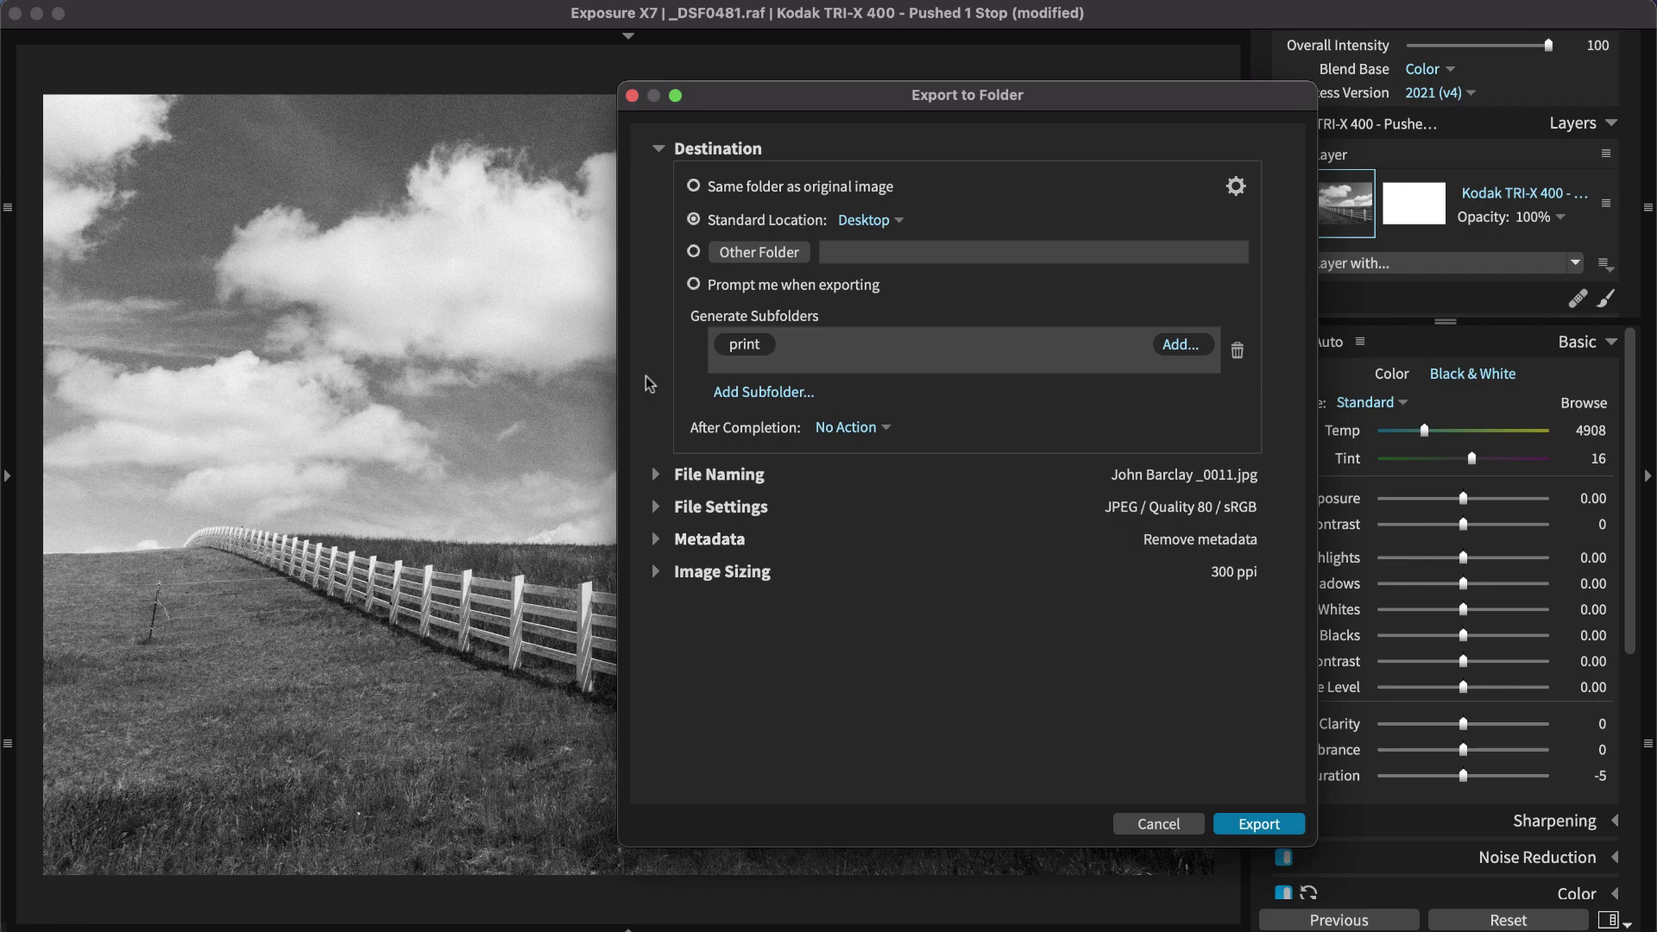
left_click(632, 97)
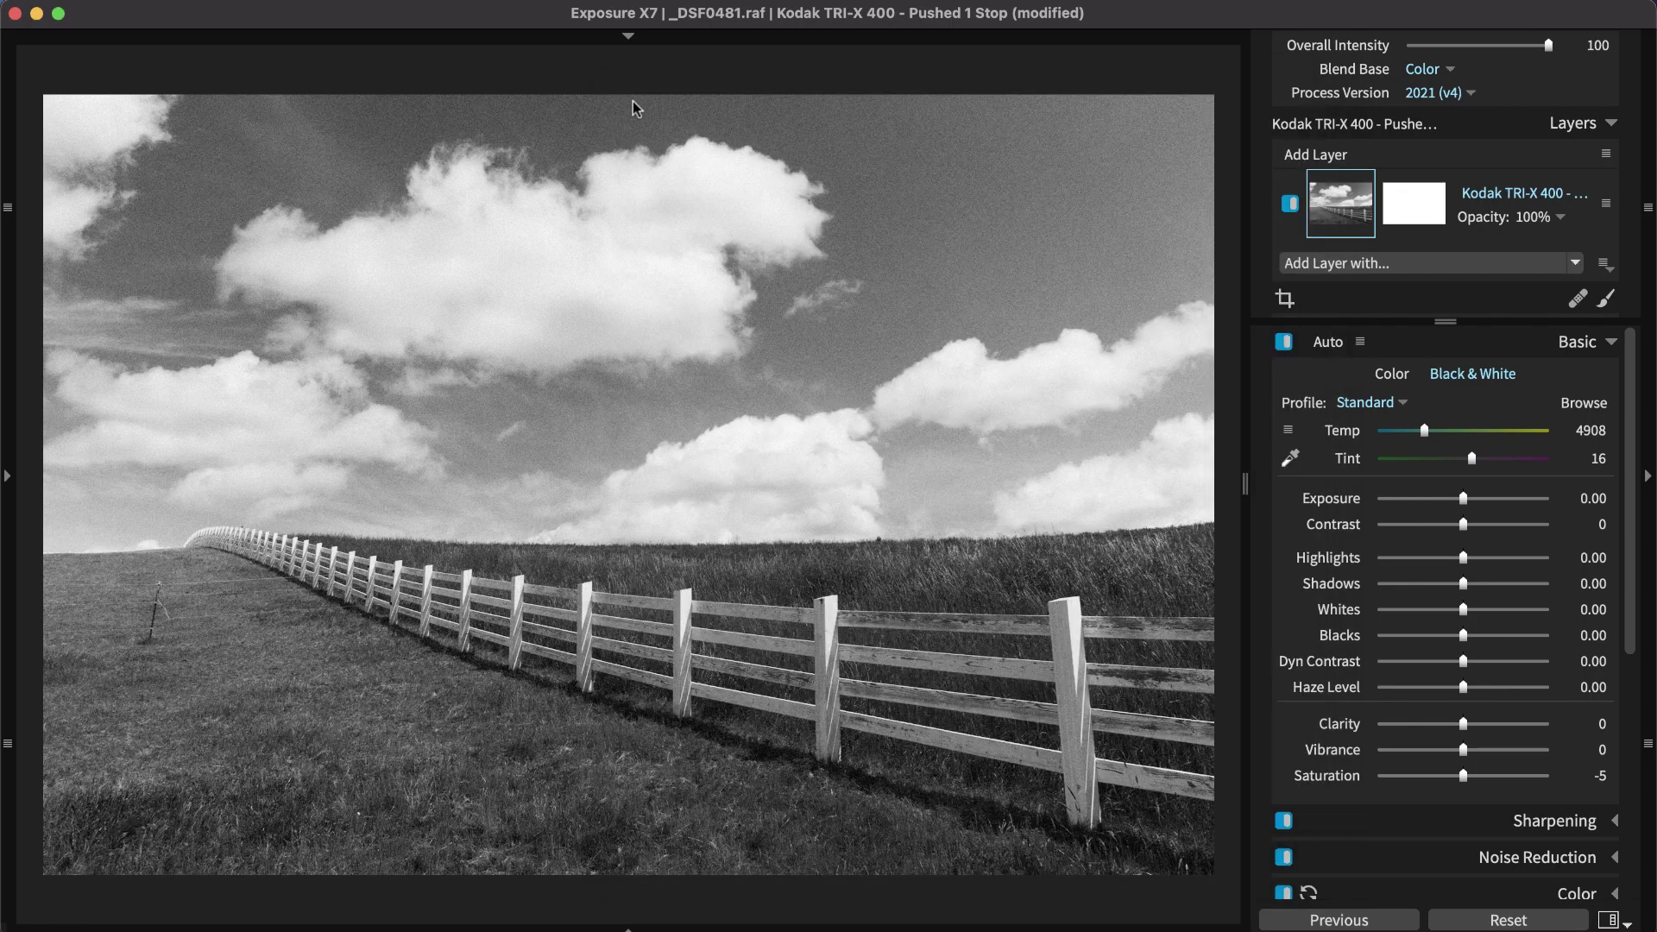
key("super+p")
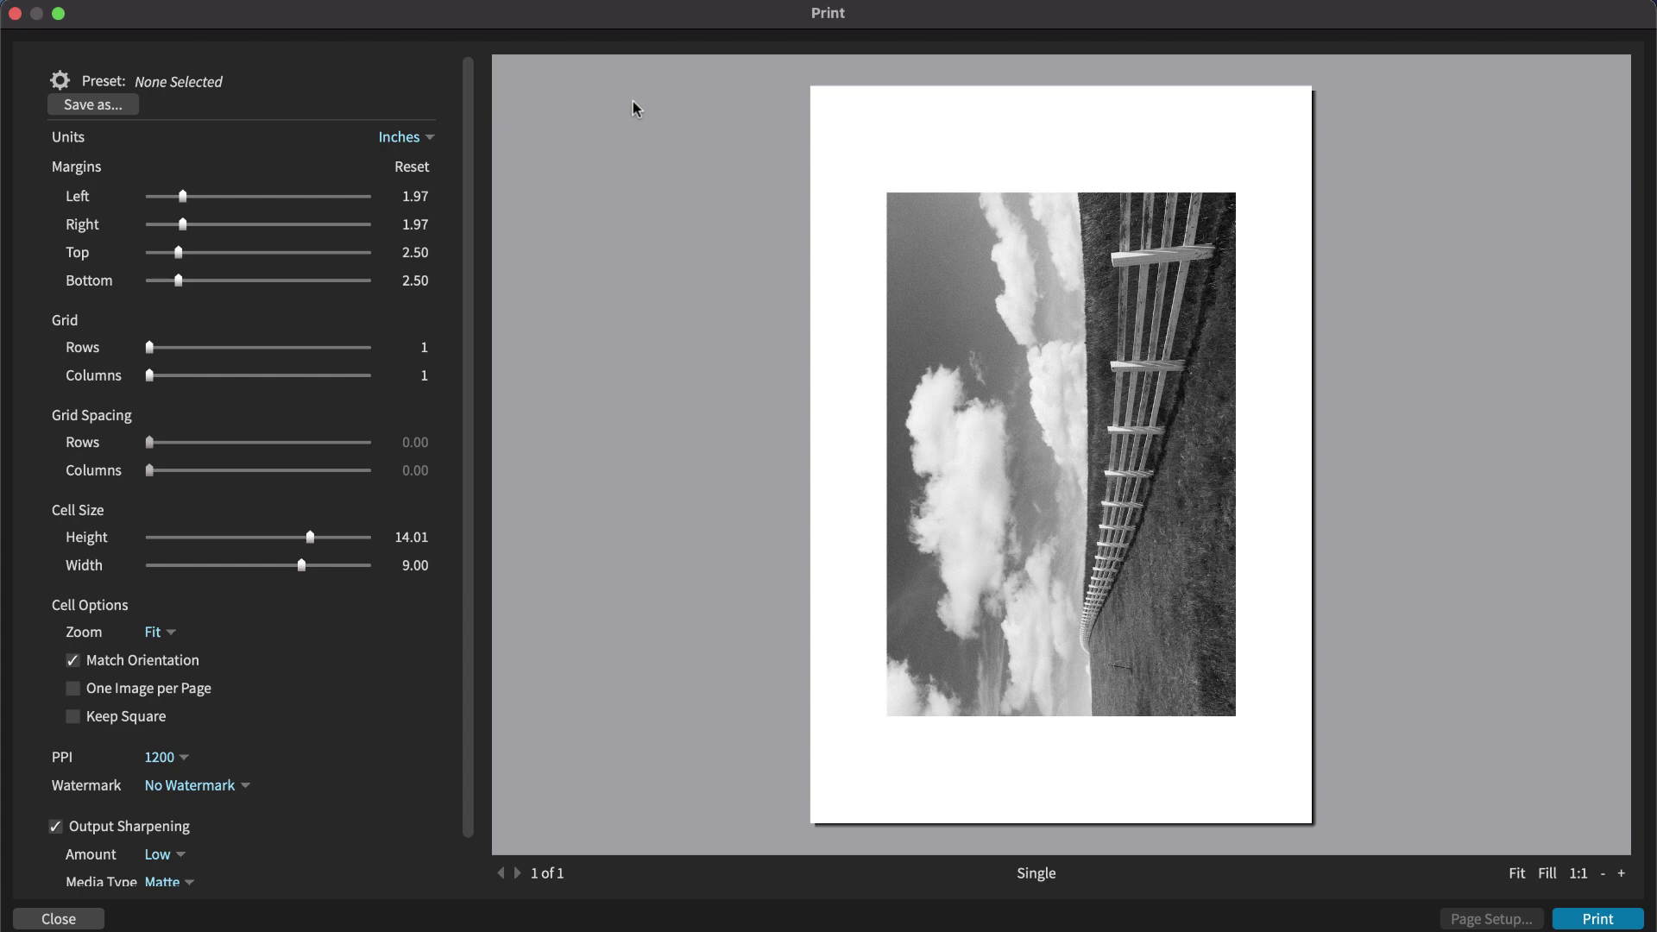
key("Escape")
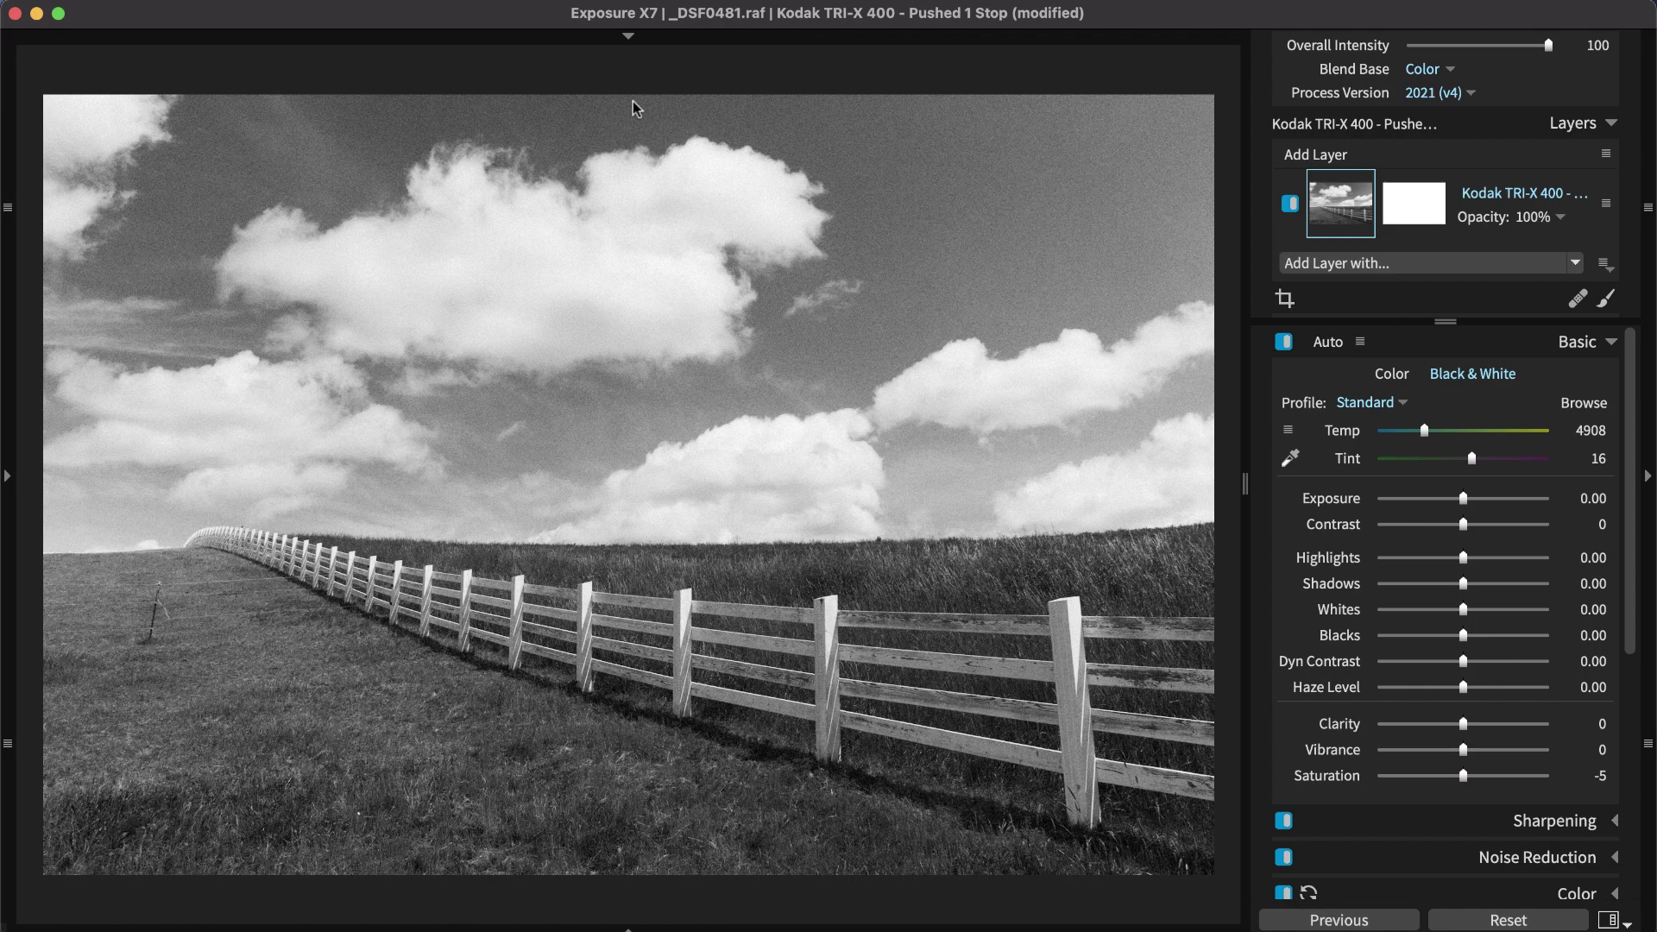